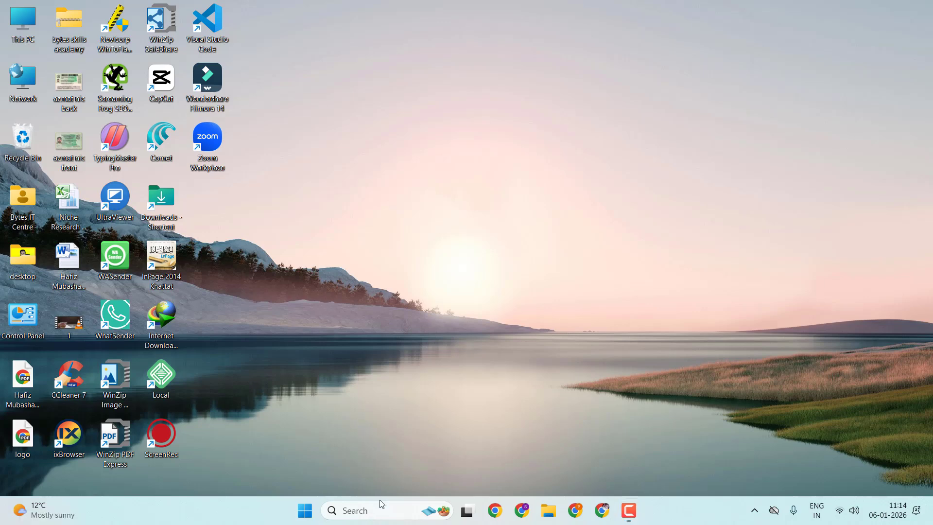
# Step: Find and open Control Panel through the Windows search
pyautogui.click(377, 513)
pyautogui.write('cont')
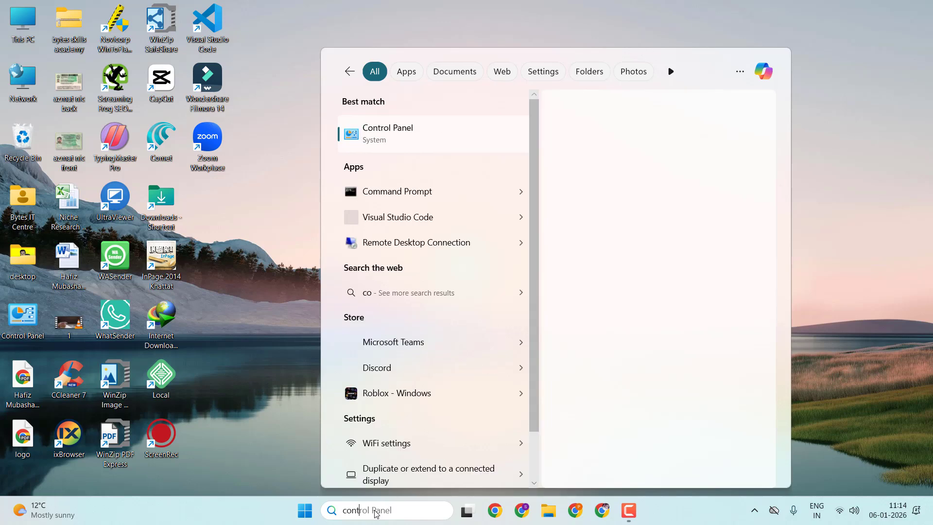
pyautogui.click(460, 135)
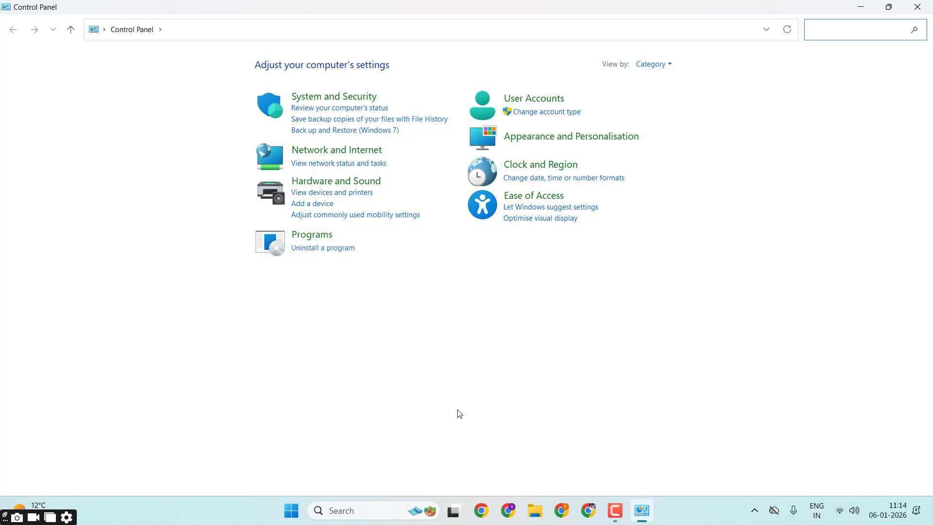
# Step: Switch the Control Panel view to small icons, and return it to Category view
pyautogui.click(668, 66)
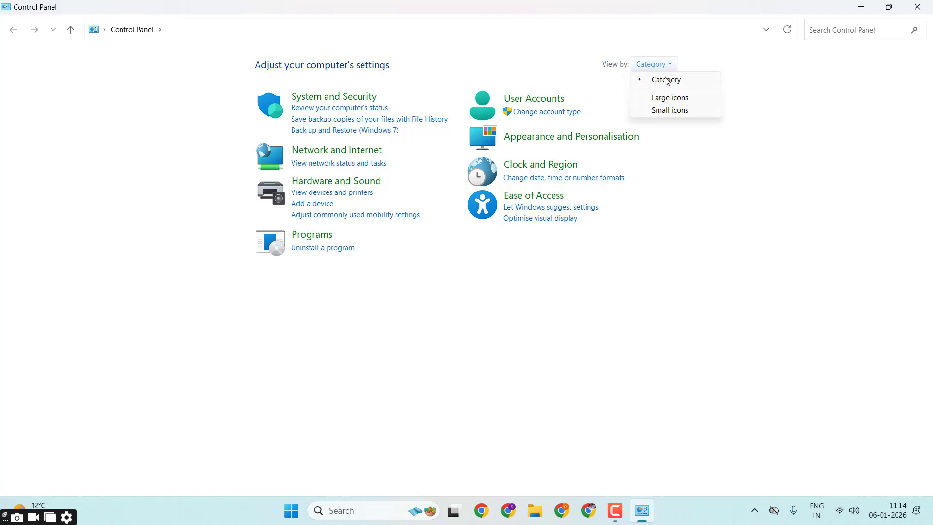
pyautogui.click(668, 111)
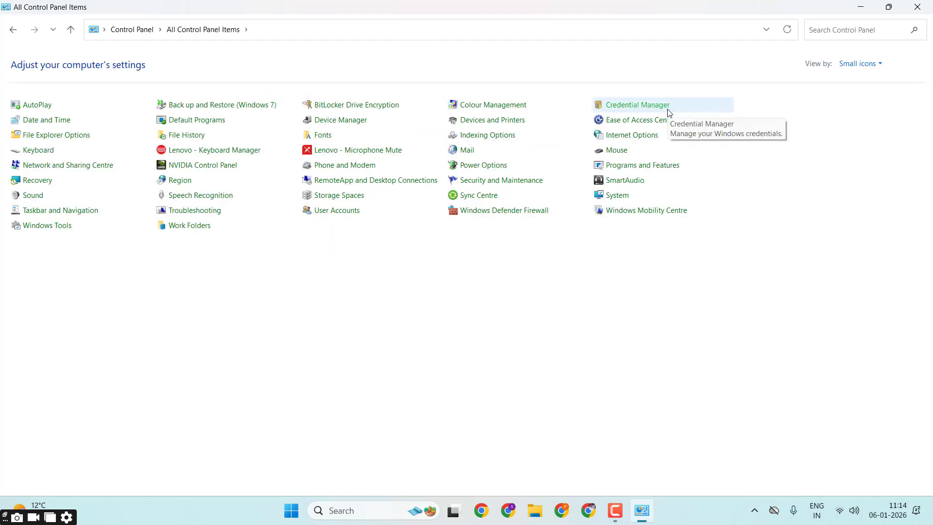
pyautogui.click(840, 64)
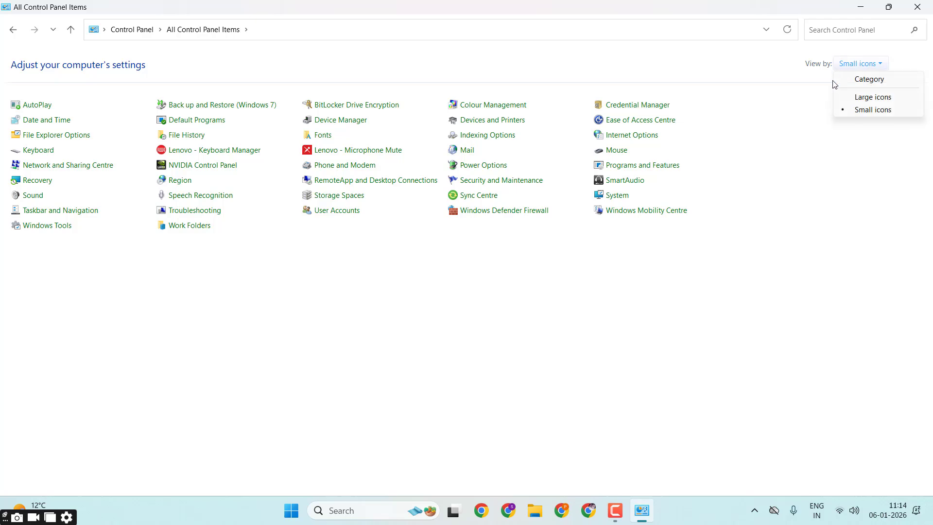
pyautogui.click(858, 80)
# Step: Open the list of installed programs and try to uninstall Screaming Frog SEO Spider, cancelling at the permission request
pyautogui.click(333, 249)
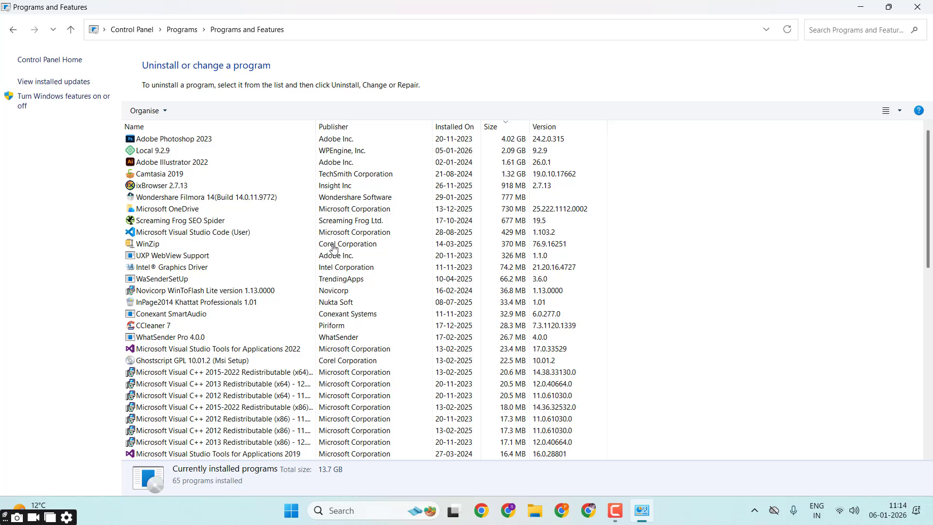
pyautogui.click(148, 185)
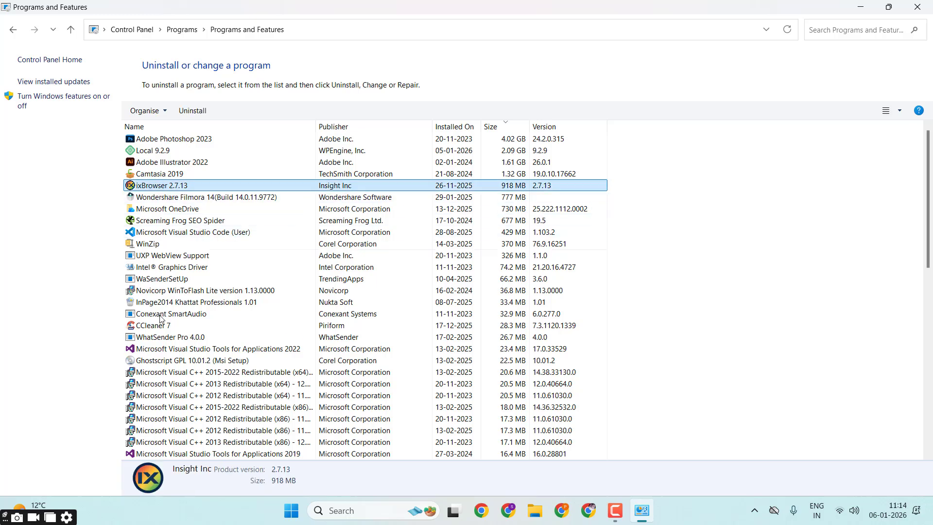
pyautogui.click(164, 337)
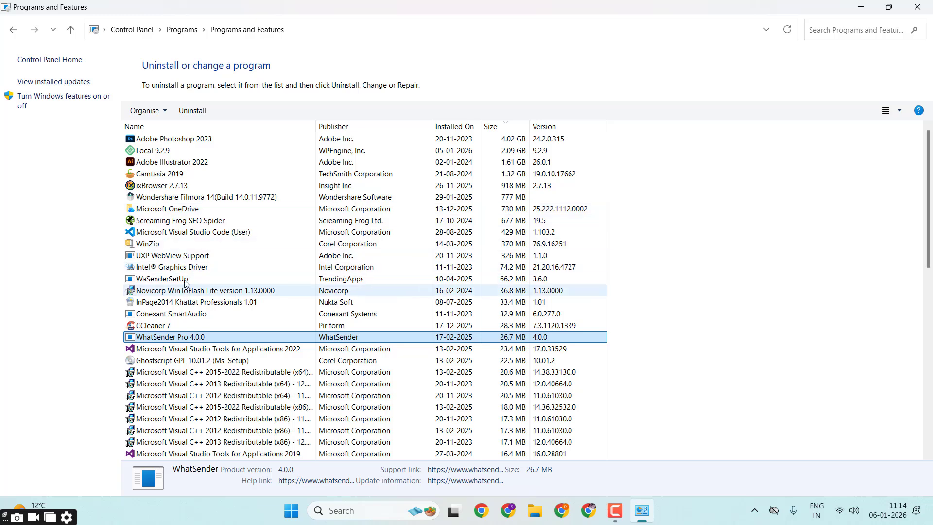
pyautogui.click(228, 220)
pyautogui.click(192, 111)
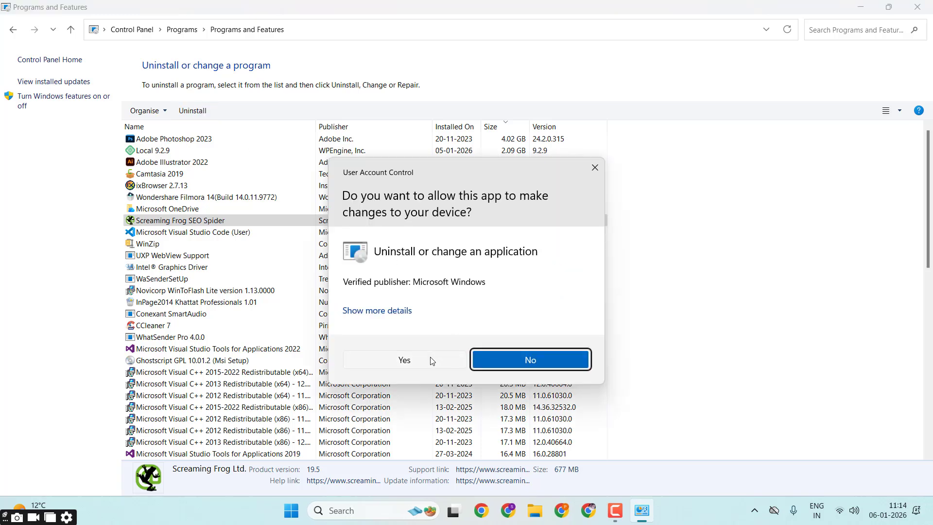
pyautogui.click(595, 168)
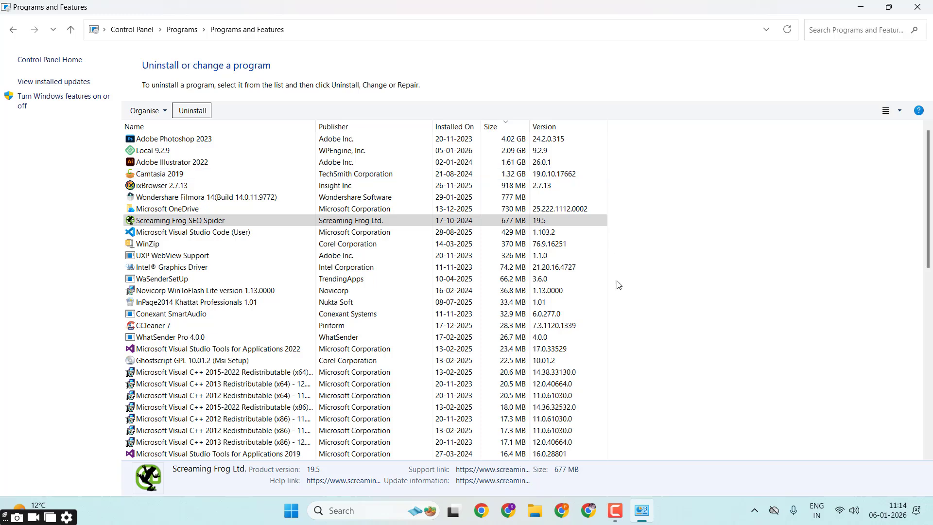
pyautogui.click(616, 510)
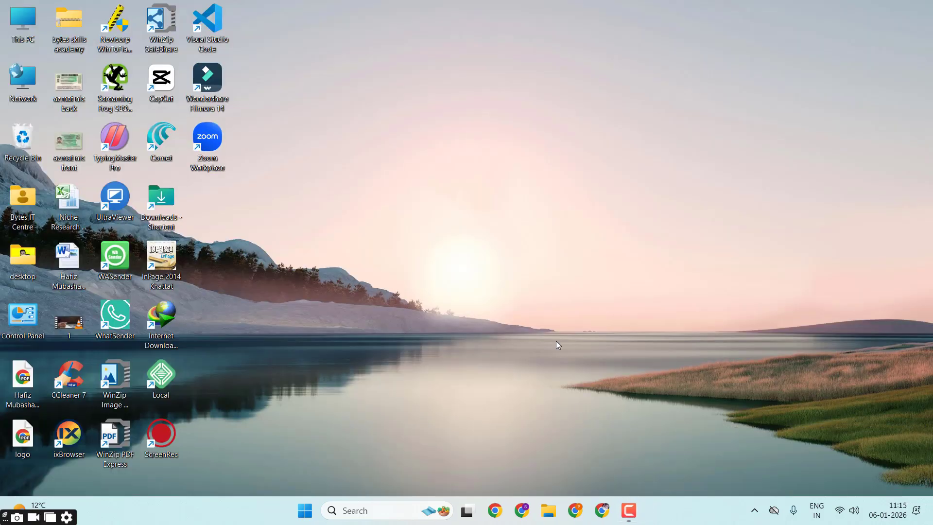
# Step: Switch to Chrome, search Google for "download local", and open the localwp.com website
pyautogui.click(523, 511)
pyautogui.write('do')
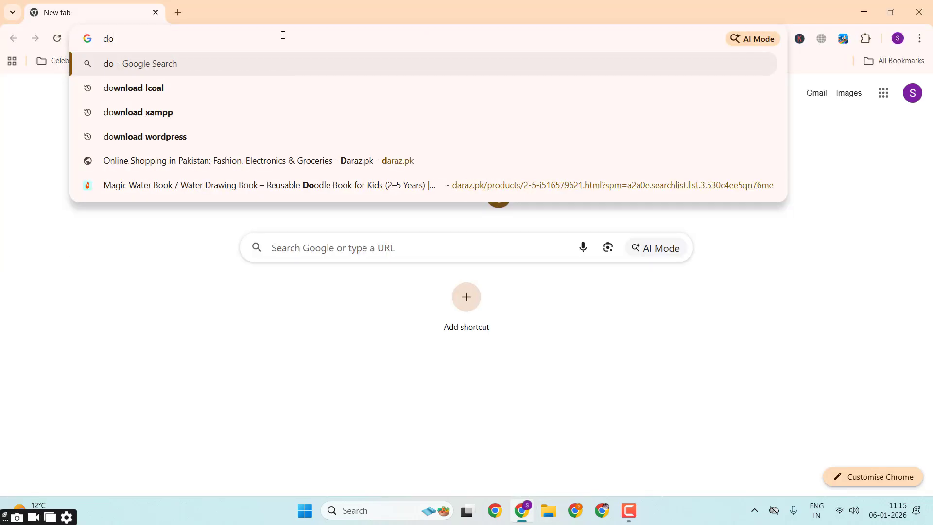
pyautogui.write('wnload local')
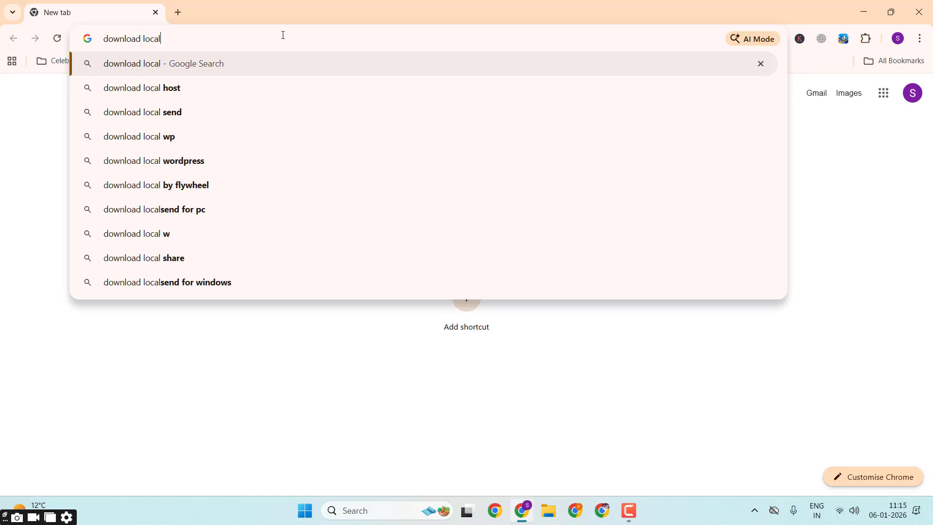
pyautogui.press('Return')
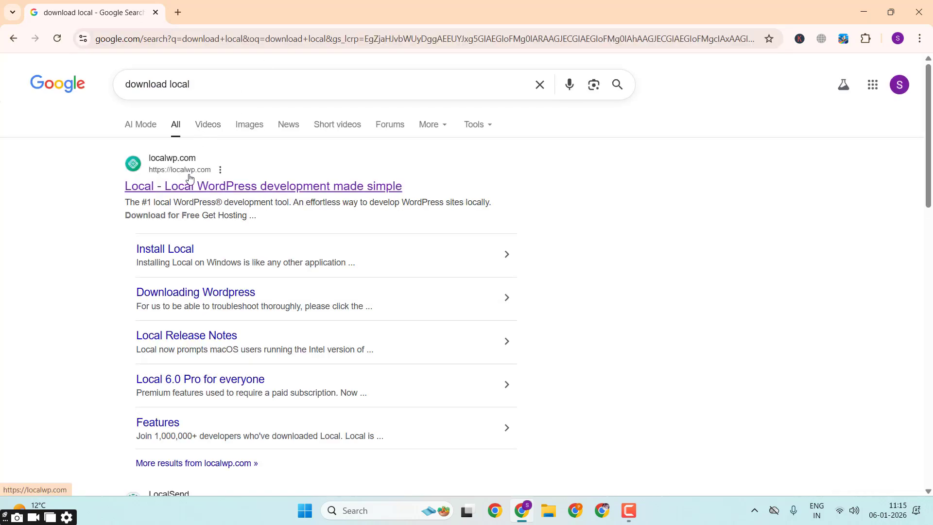
pyautogui.click(189, 180)
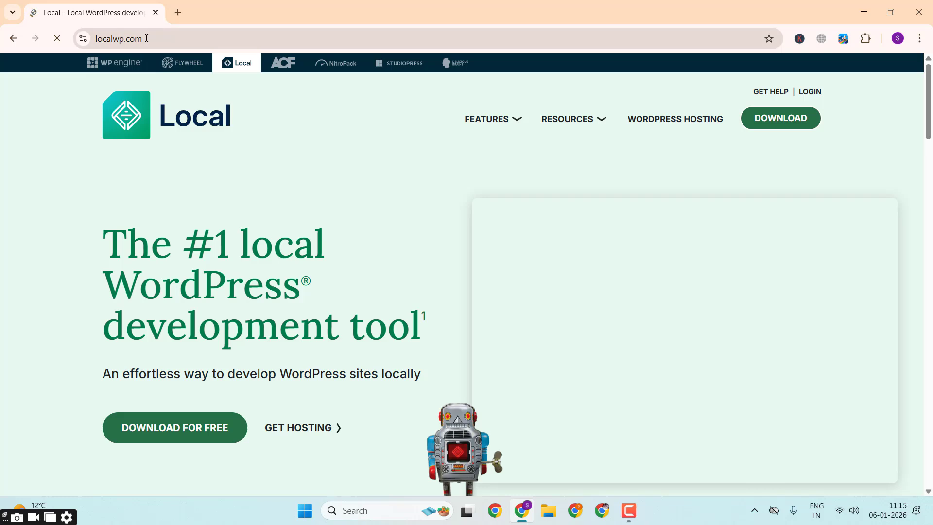
# Step: Open the free download form for Local and choose Windows as the platform
pyautogui.click(155, 440)
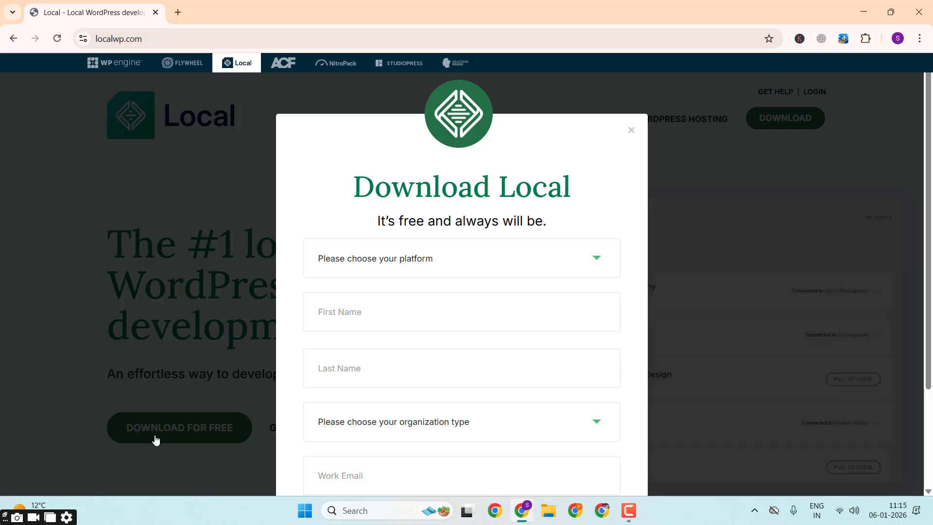
pyautogui.click(422, 270)
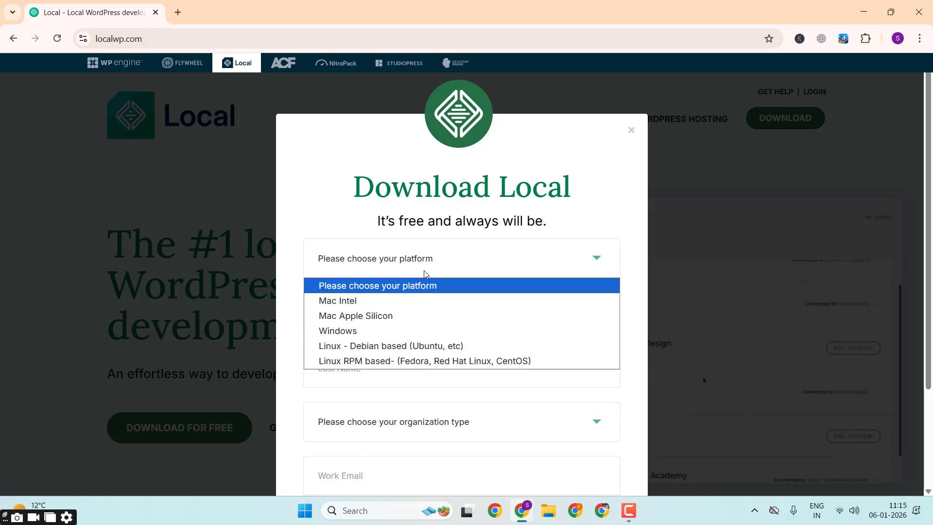
pyautogui.click(401, 327)
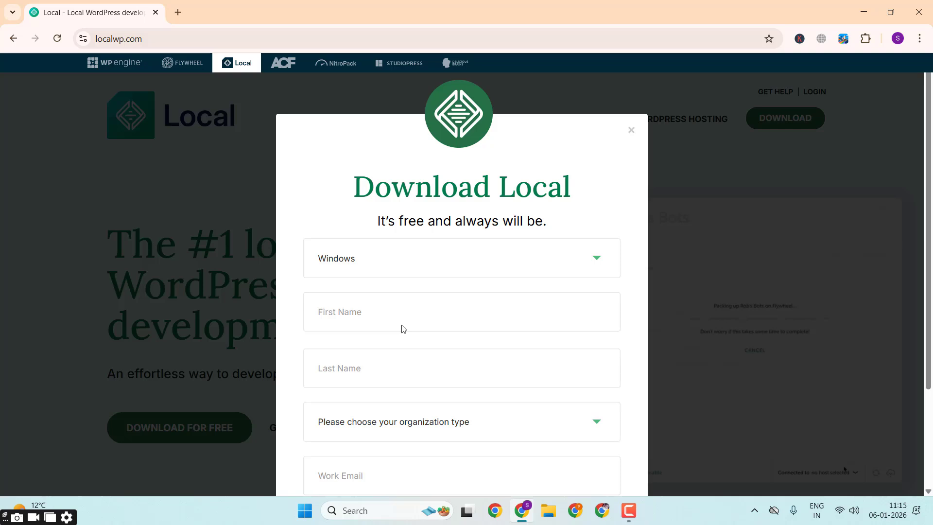
pyautogui.scroll(-1, 408, 323)
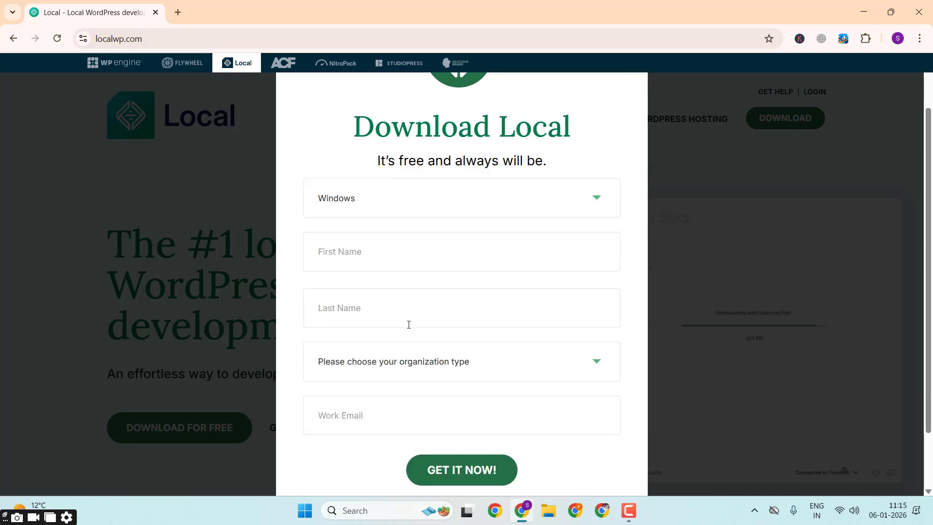
pyautogui.scroll(-1, 409, 324)
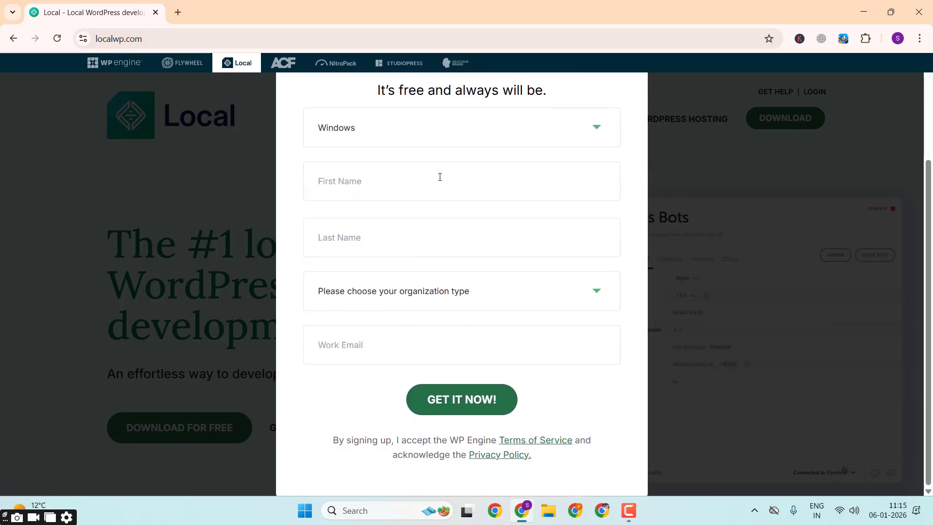
# Step: Fill in the first and last name and set the organization type to Independent Freelancer/Consultant
pyautogui.click(412, 175)
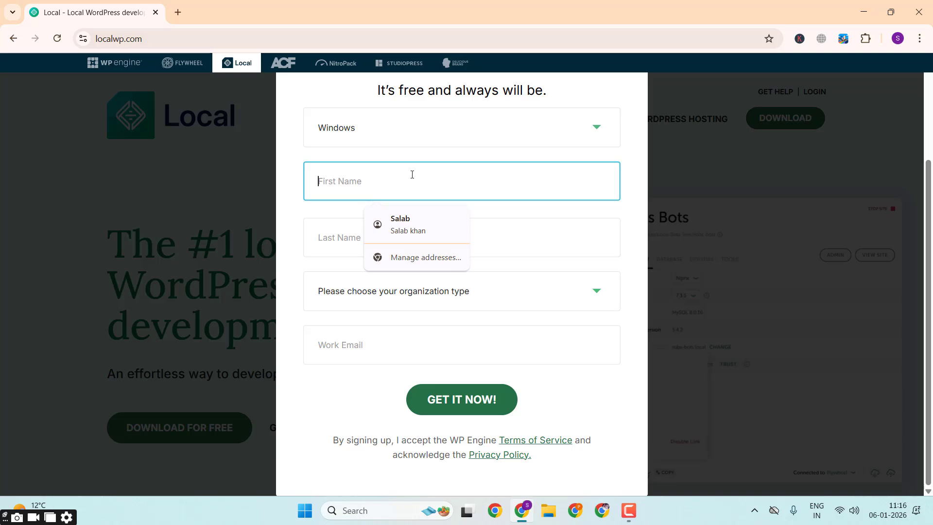
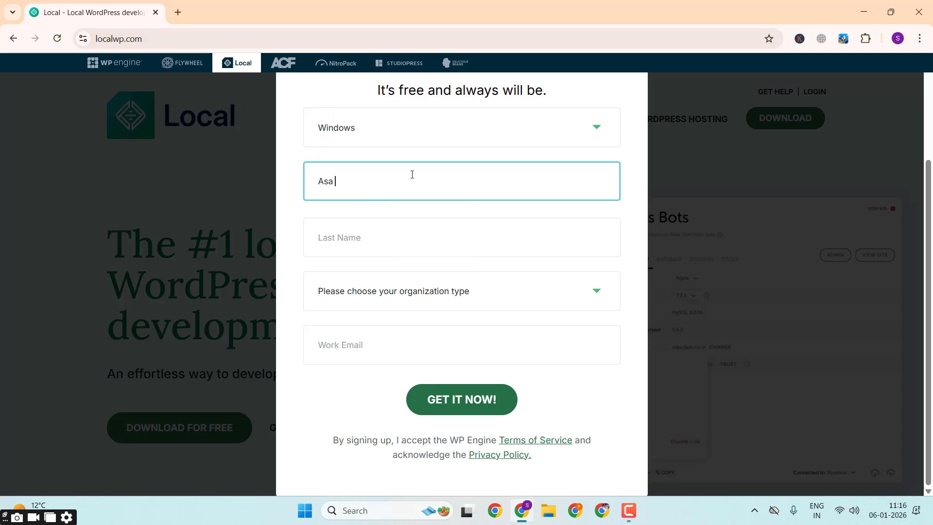
pyautogui.press('Tab')
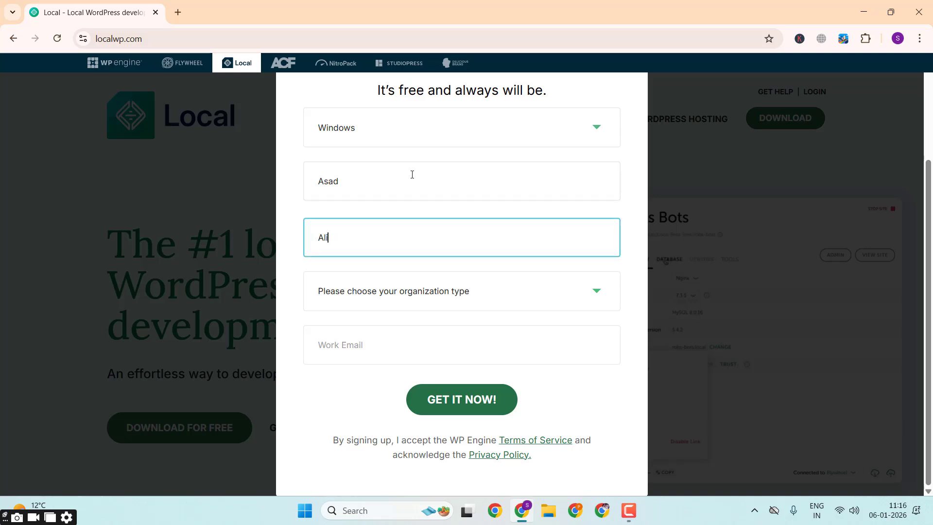
pyautogui.click(419, 286)
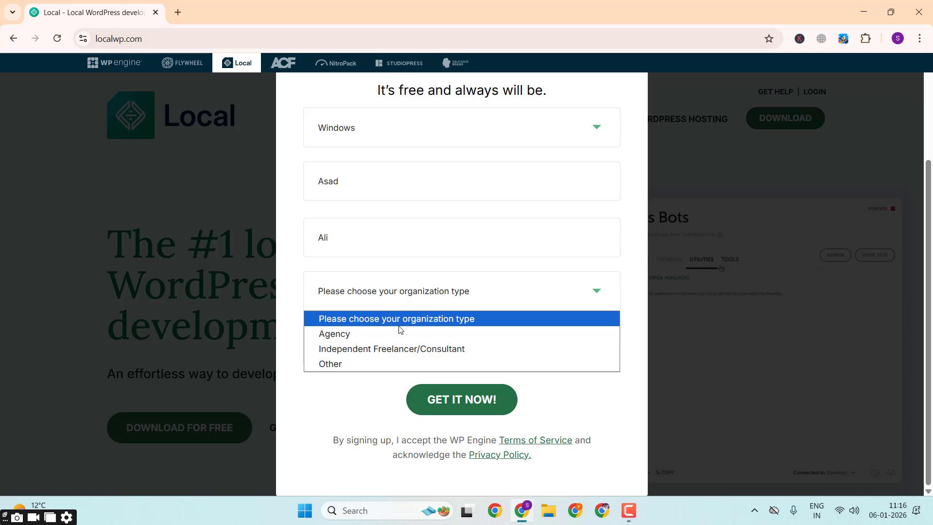
pyautogui.click(398, 353)
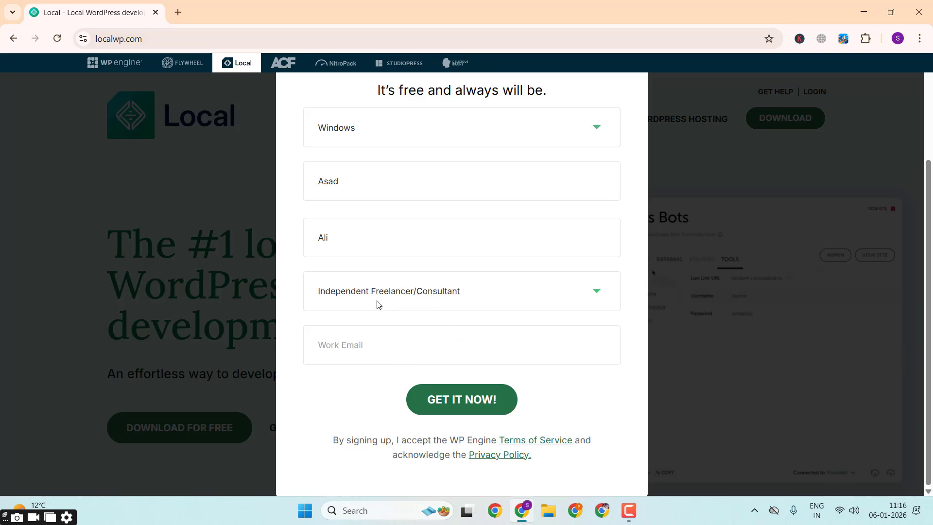
# Step: Enter the work email address and submit the form to start downloading Local
pyautogui.click(401, 354)
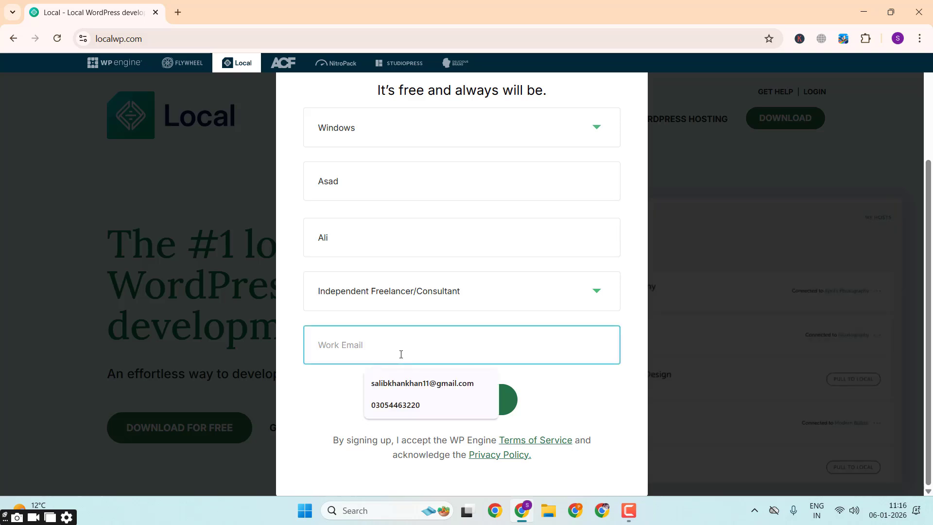
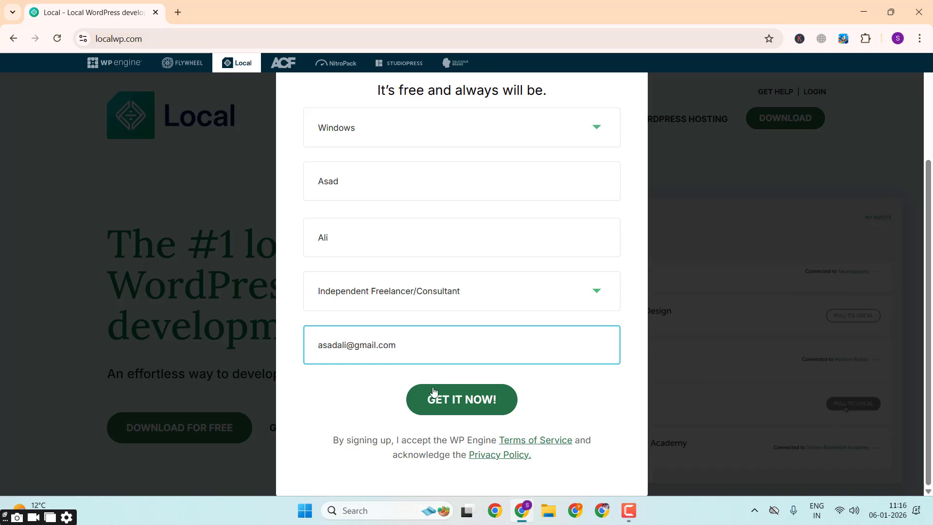
pyautogui.click(444, 403)
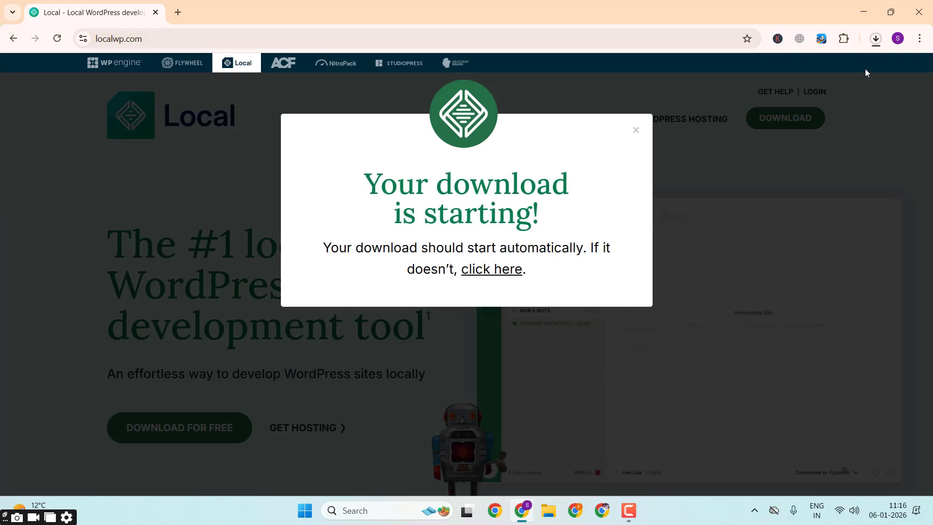
# Step: Cancel the running download of local-9.2.9-windows (1).exe and close the browser
pyautogui.click(876, 39)
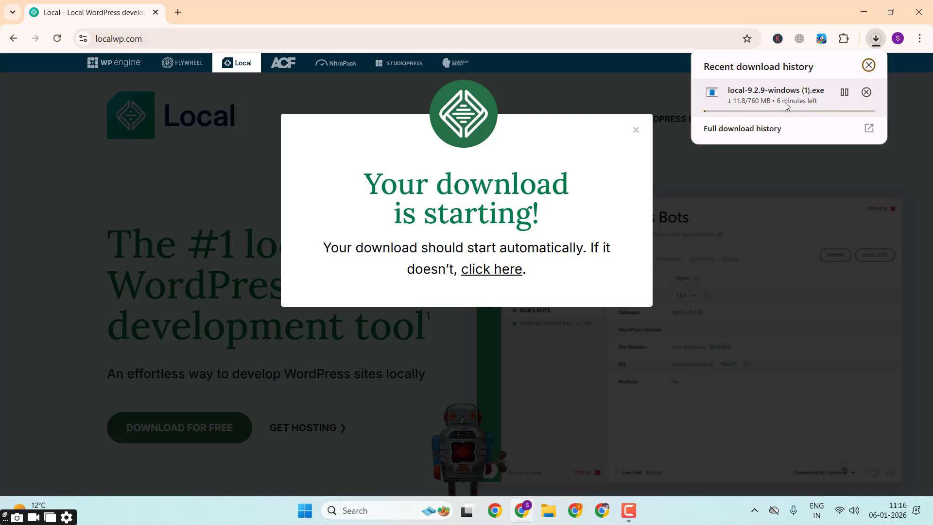
pyautogui.click(866, 93)
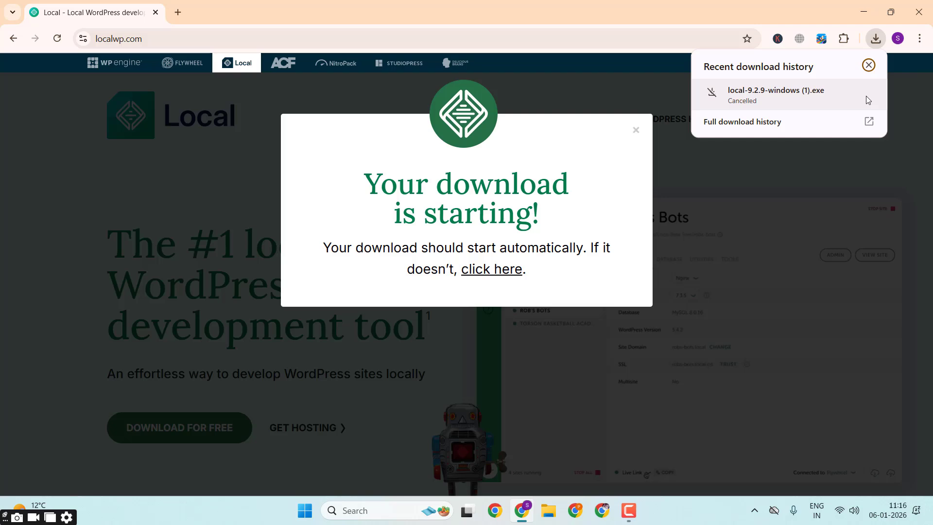
pyautogui.click(918, 12)
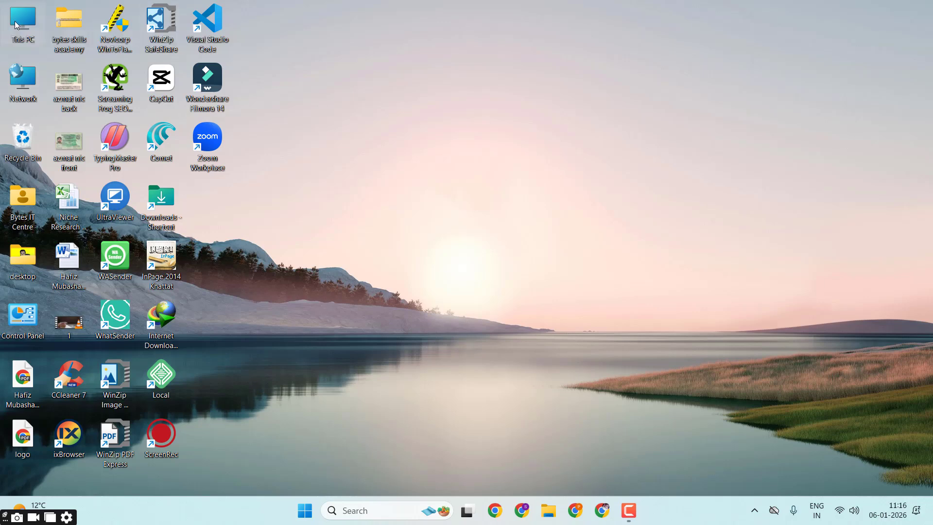
# Step: Run the local-9.2.9-windows installer from the Downloads folder up to the installation options and cancel the setup
pyautogui.doubleClick(16, 25)
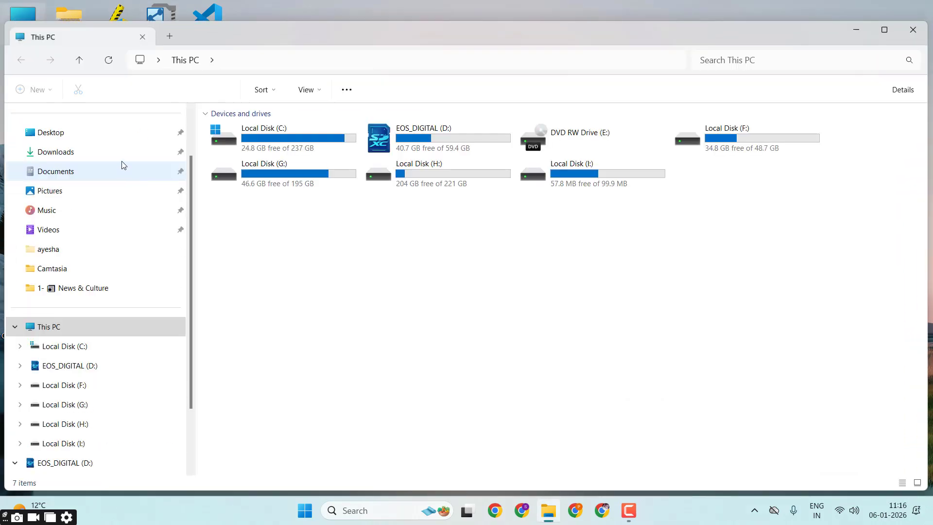
pyautogui.click(125, 156)
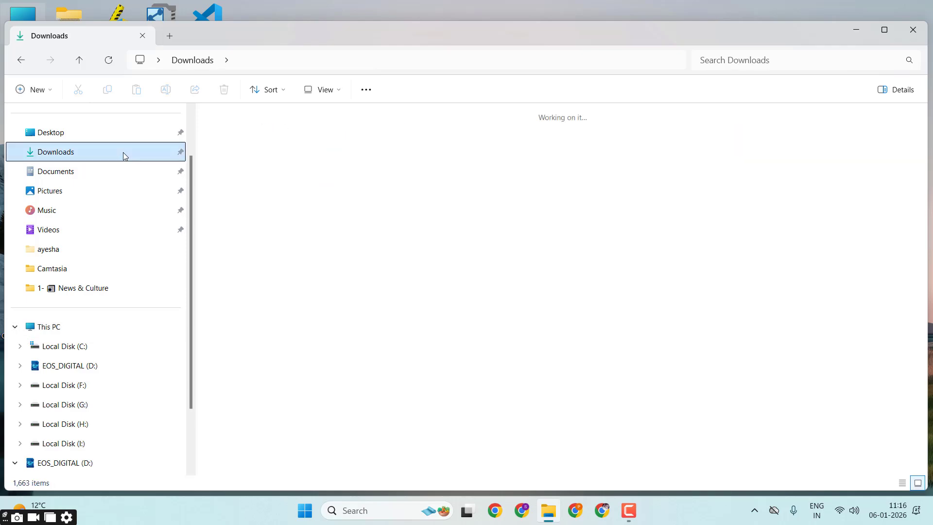
pyautogui.click(248, 181)
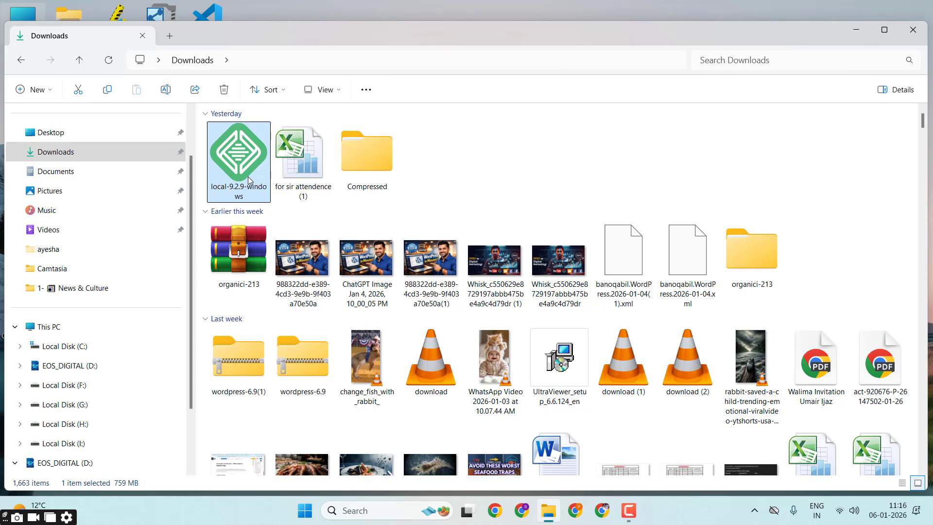
pyautogui.doubleClick(248, 181)
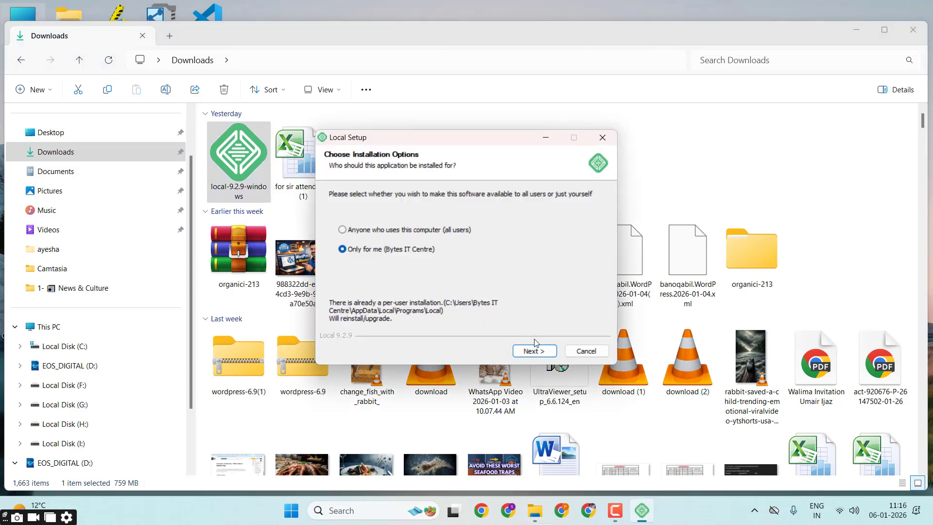
pyautogui.click(581, 351)
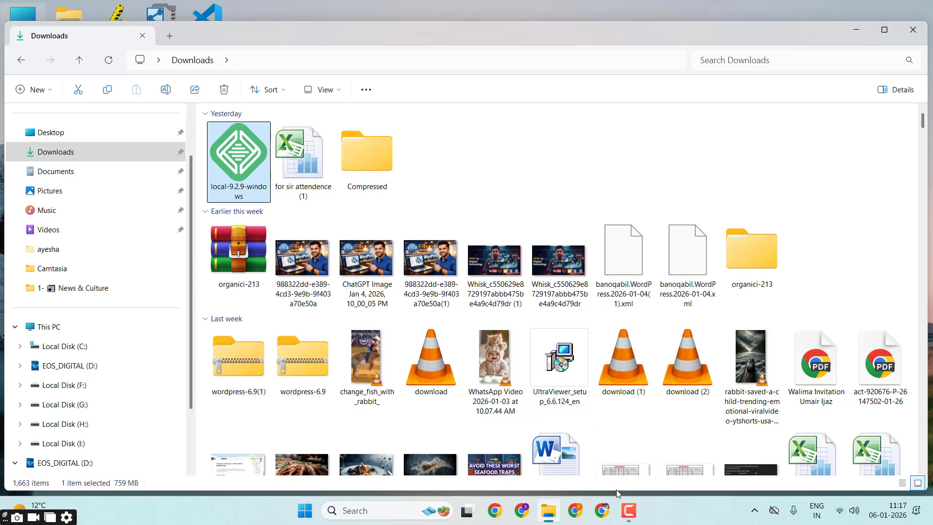
pyautogui.click(628, 510)
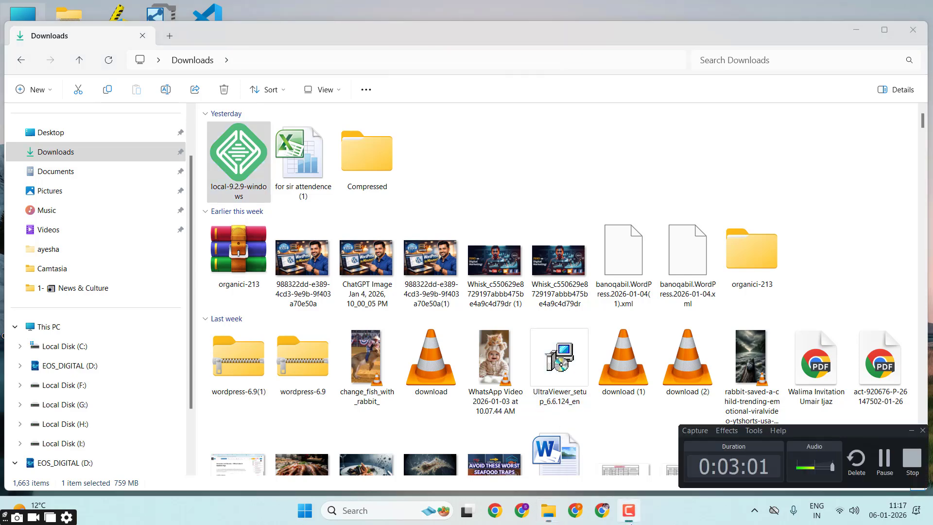
pyautogui.click(883, 470)
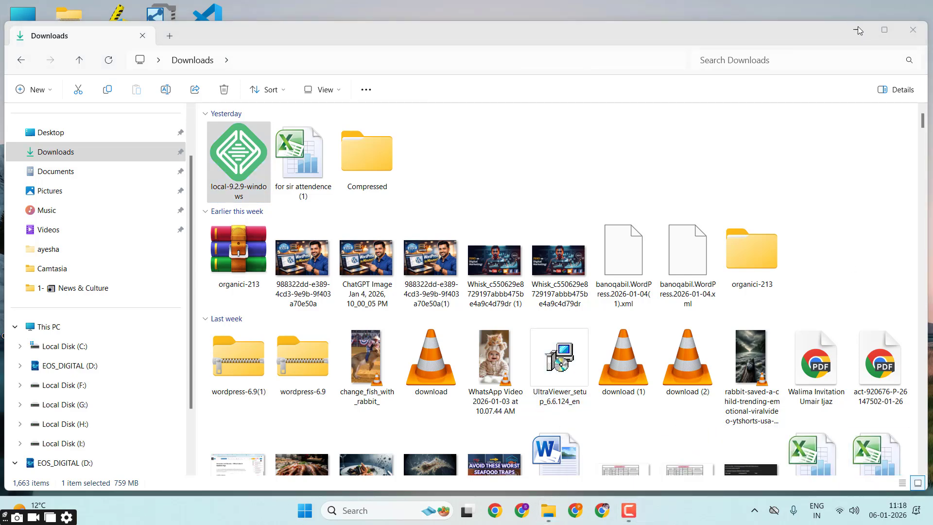
# Step: Put the Downloads window away, switch to Local and start creating a new site with the Create a new site option
pyautogui.click(857, 28)
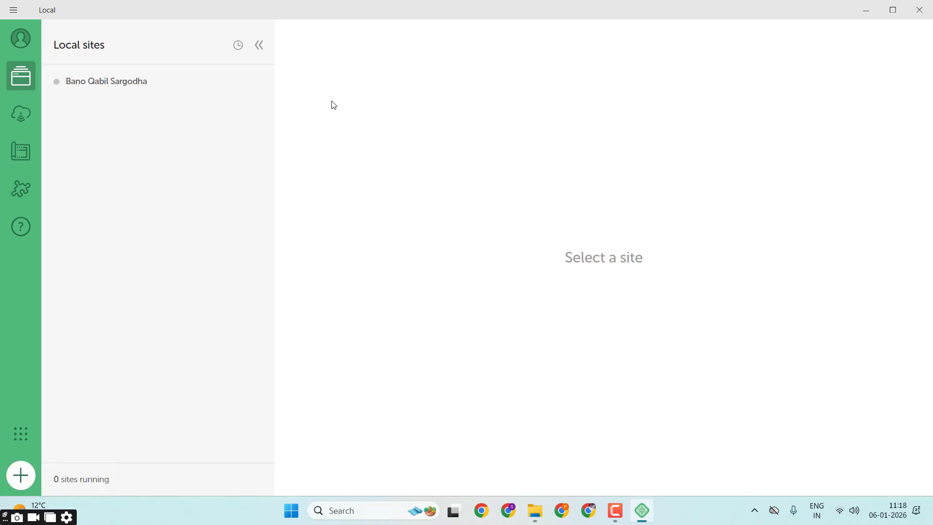
pyautogui.doubleClick(455, 18)
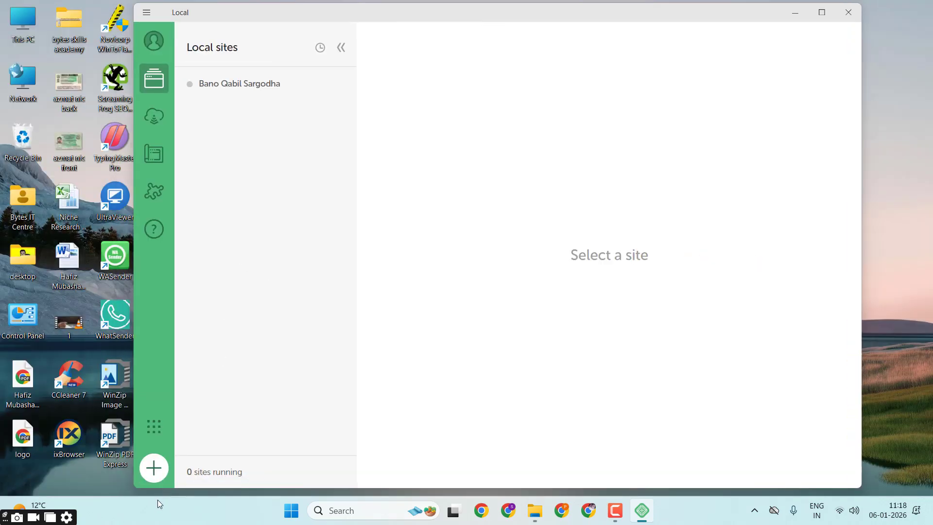
pyautogui.click(162, 474)
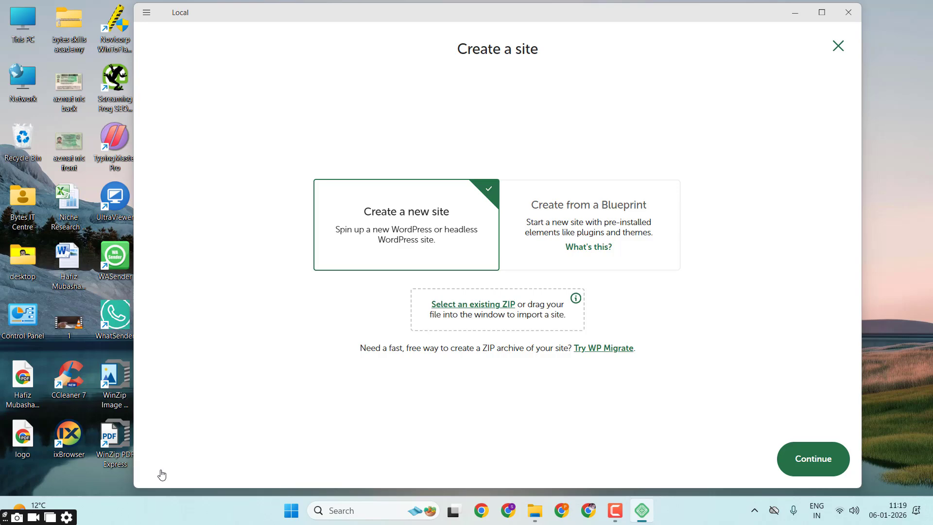
pyautogui.doubleClick(599, 10)
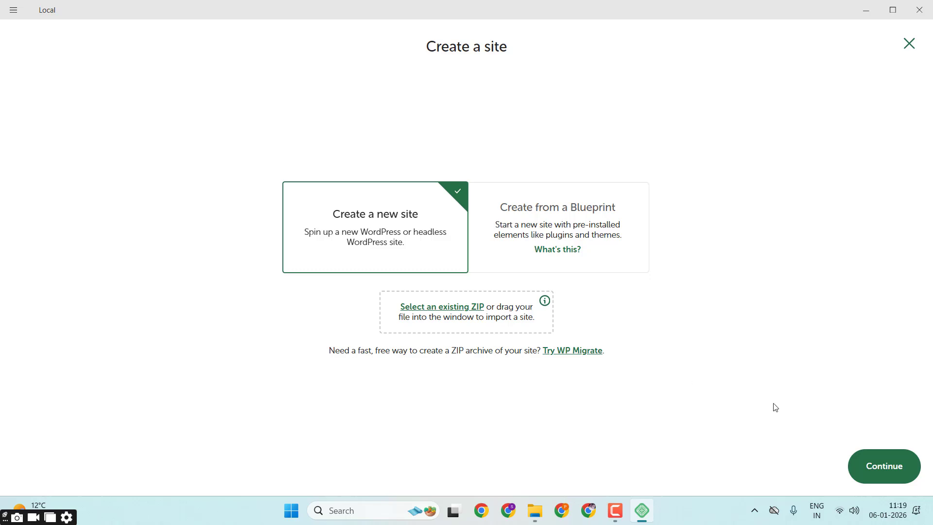
pyautogui.click(879, 470)
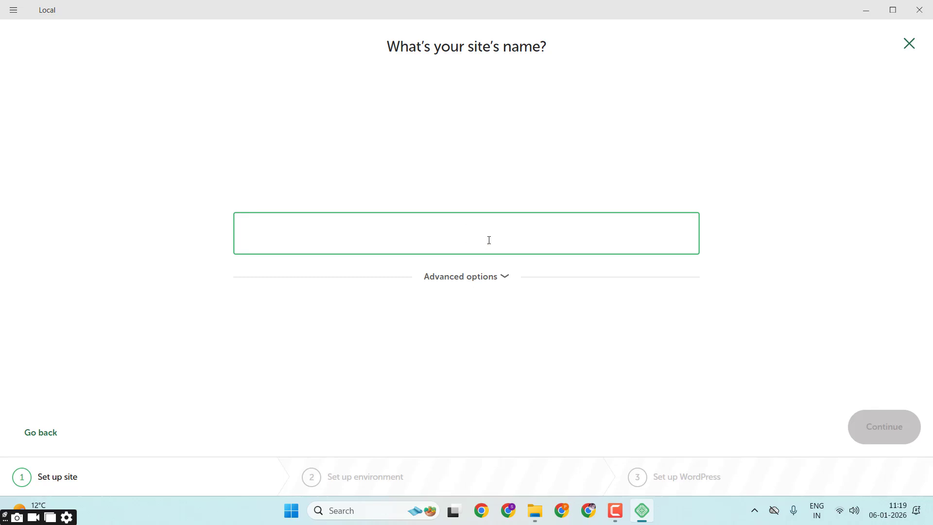
# Step: Name the new site Girly Things and accept the Preferred environment
pyautogui.write('Girl')
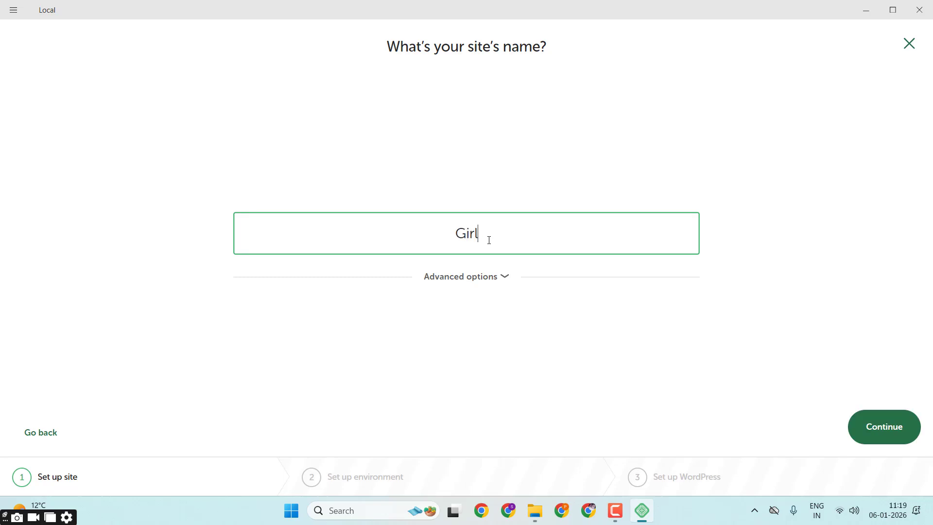
pyautogui.write('y Things')
pyautogui.click(887, 427)
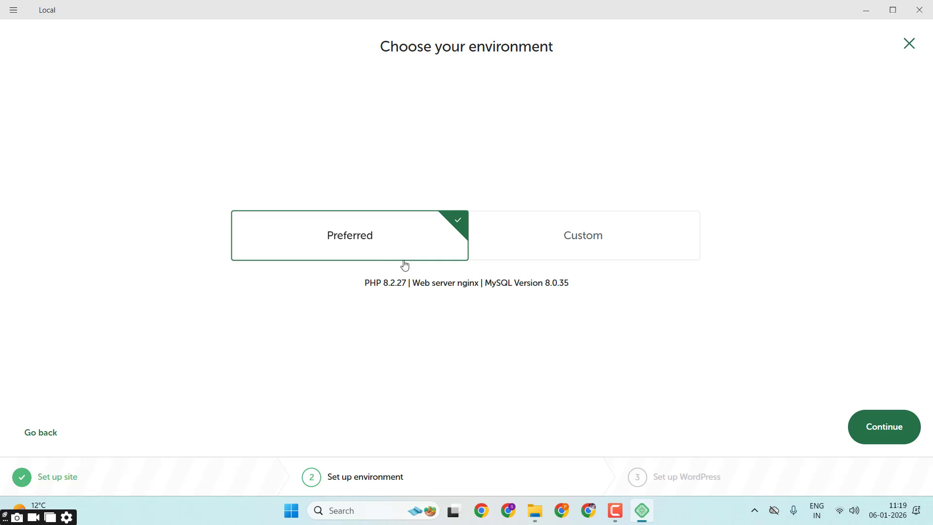
pyautogui.click(873, 433)
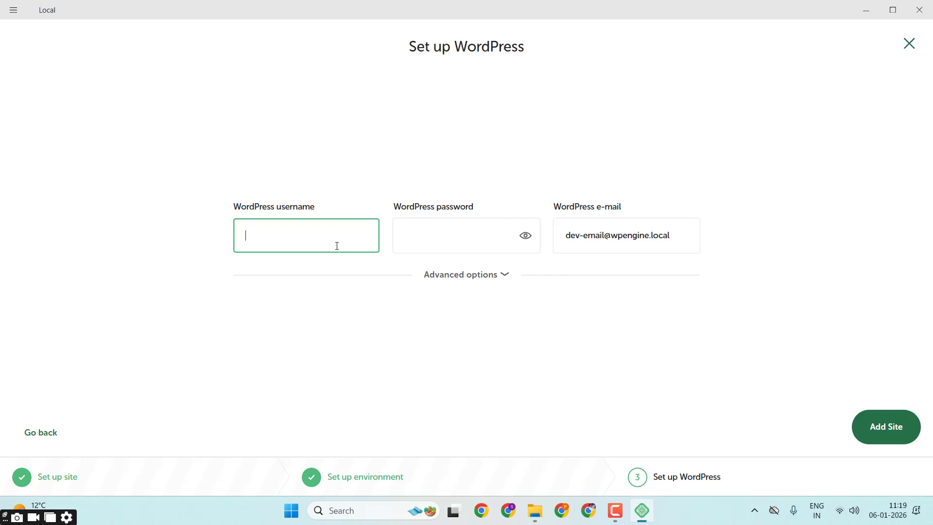
# Step: Set the WordPress username to admin, enter and reveal the WordPress password, and add the site, allowing Windows Command Processor to make changes
pyautogui.write('admin')
pyautogui.press('Tab')
pyautogui.write('a')
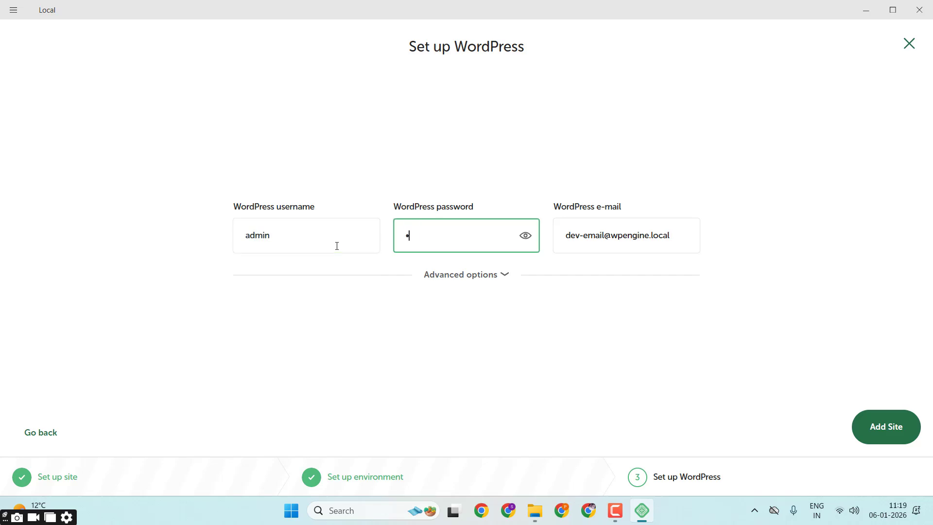
pyautogui.write('dmin')
pyautogui.click(525, 236)
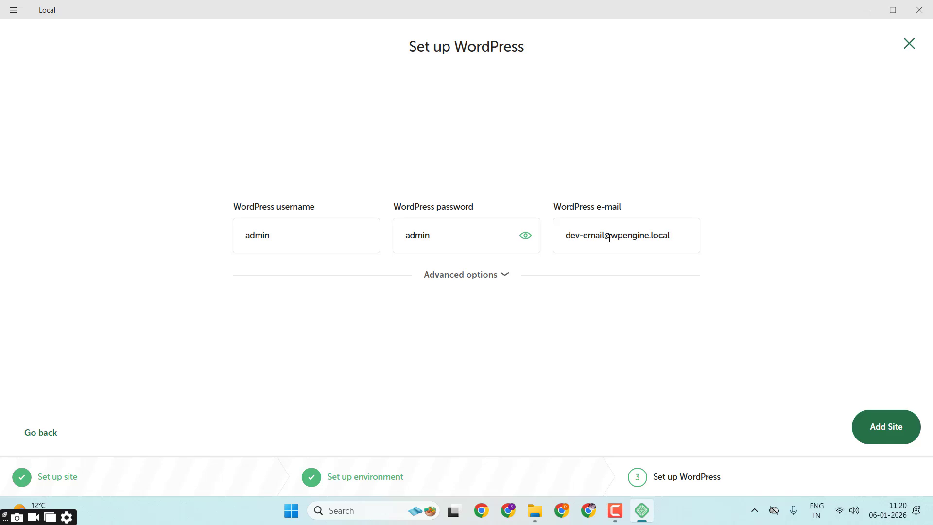
pyautogui.click(882, 440)
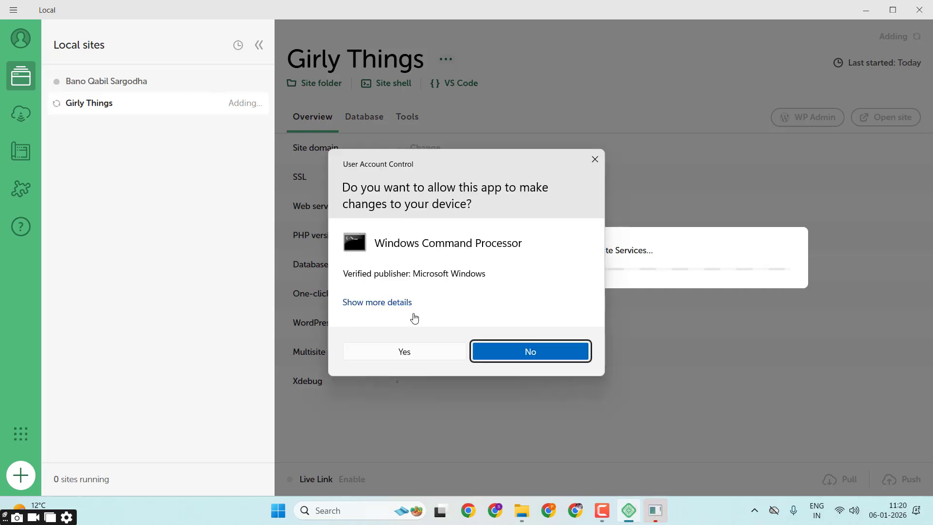
pyautogui.click(401, 354)
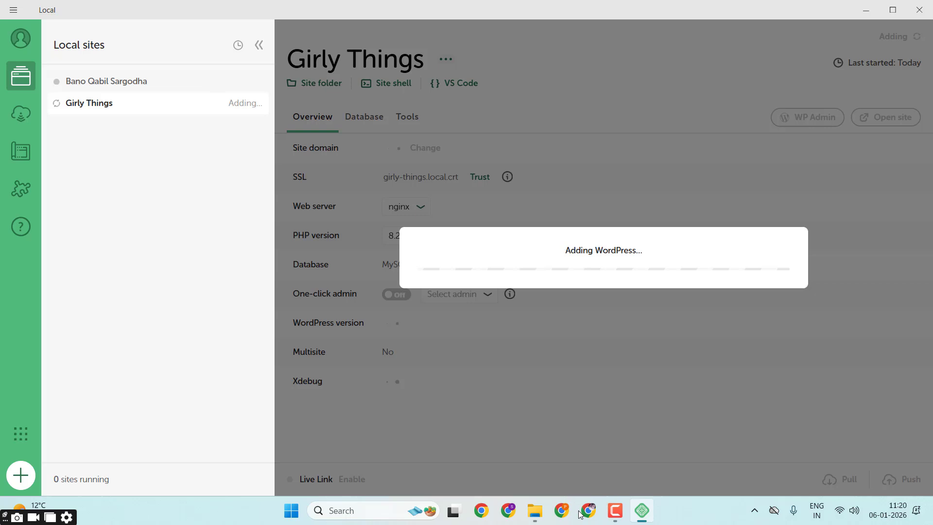
pyautogui.click(613, 515)
pyautogui.click(617, 512)
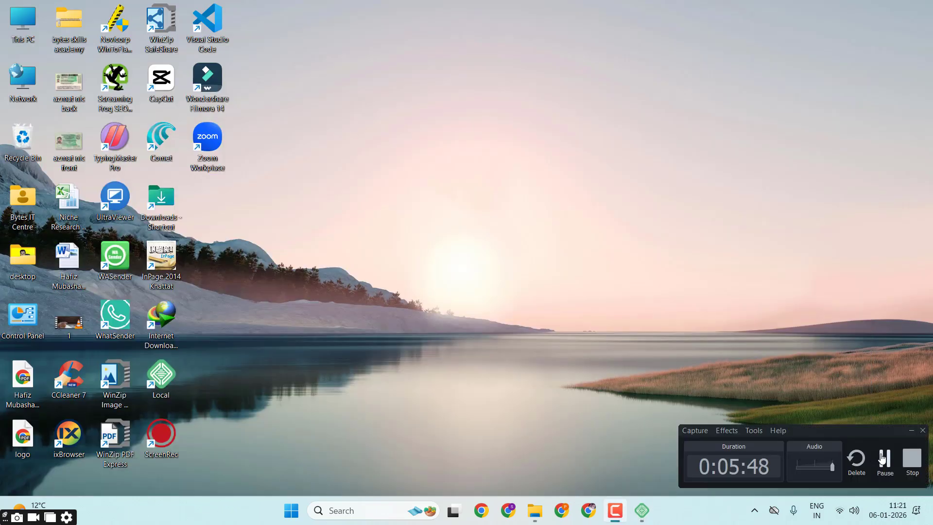
pyautogui.click(874, 459)
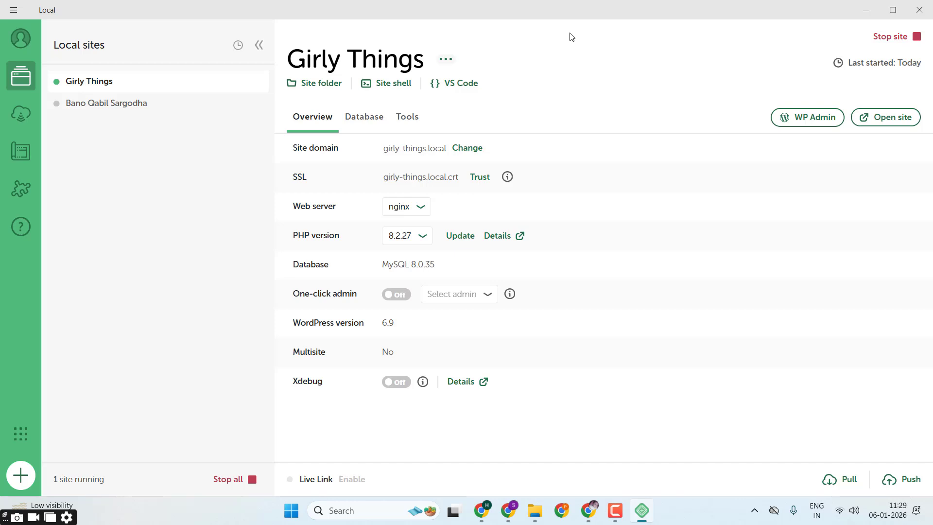
# Step: Open the Girly Things site in the browser to view its front page, close the empty tab and return to Local
pyautogui.click(887, 124)
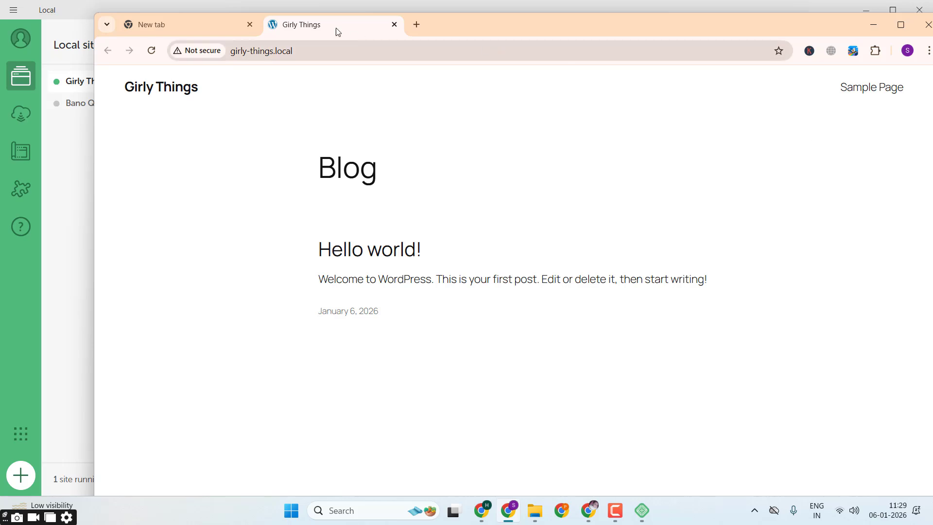
pyautogui.click(248, 25)
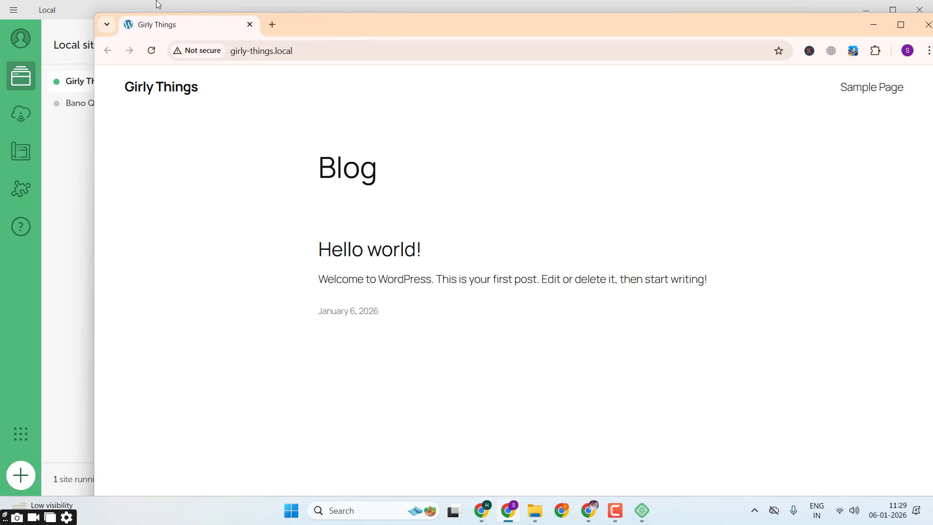
pyautogui.click(251, 24)
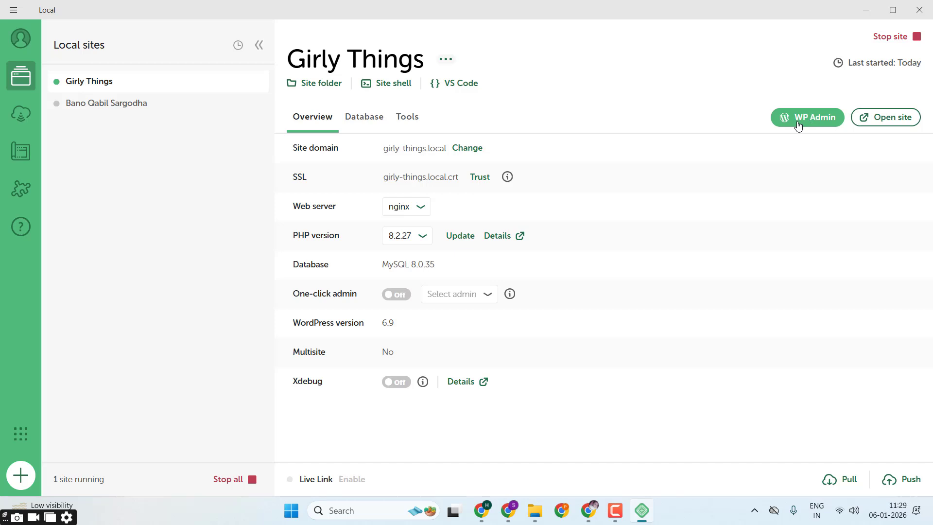
# Step: Open WP Admin for Girly Things, log in with the username admin and the account password, and dismiss the password warning
pyautogui.click(832, 125)
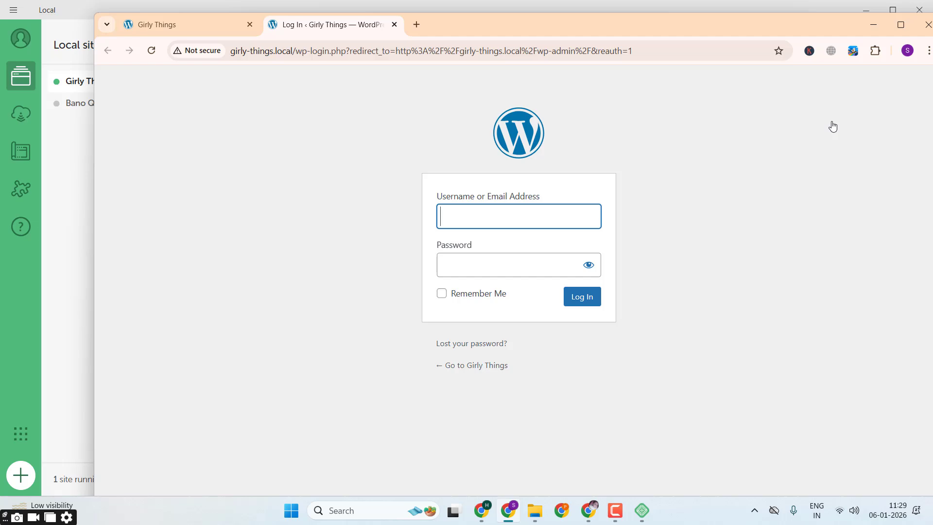
pyautogui.write('admin')
pyautogui.press('Tab')
pyautogui.write('admin')
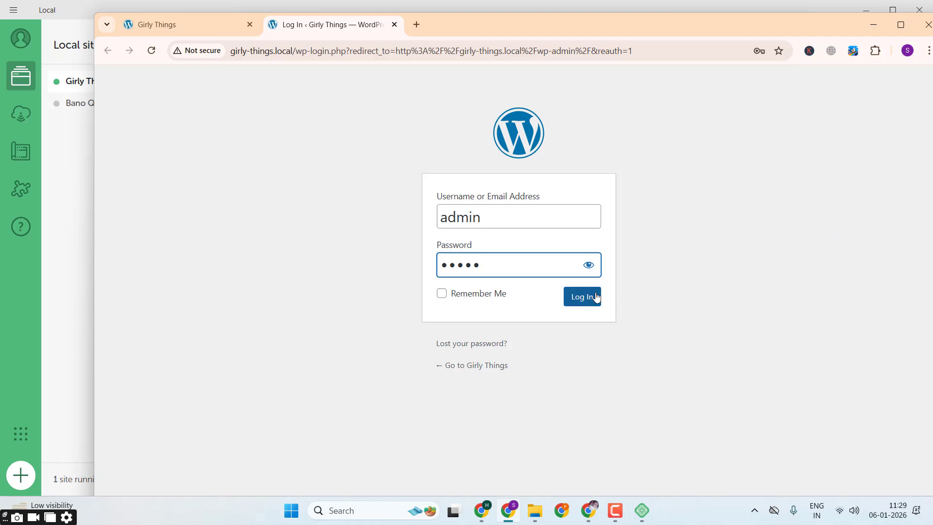
pyautogui.click(583, 303)
pyautogui.click(583, 304)
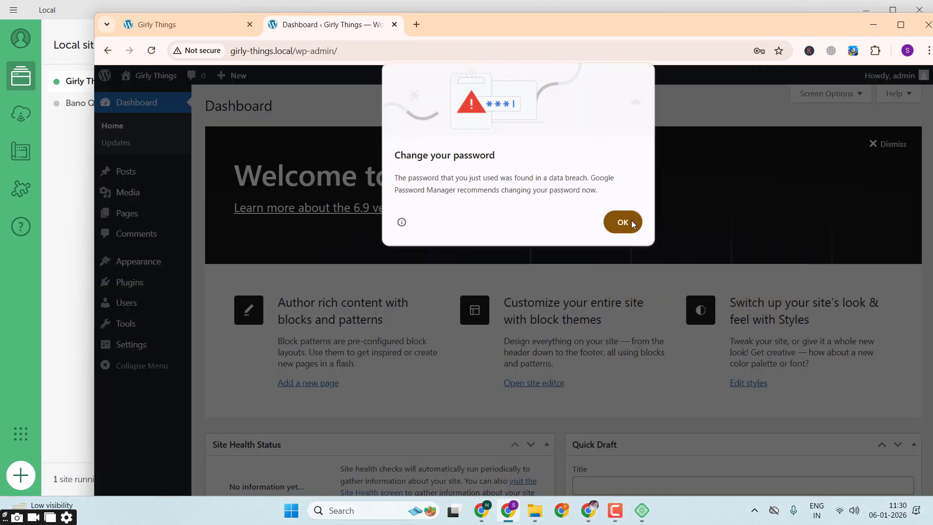
pyautogui.click(631, 220)
pyautogui.click(707, 236)
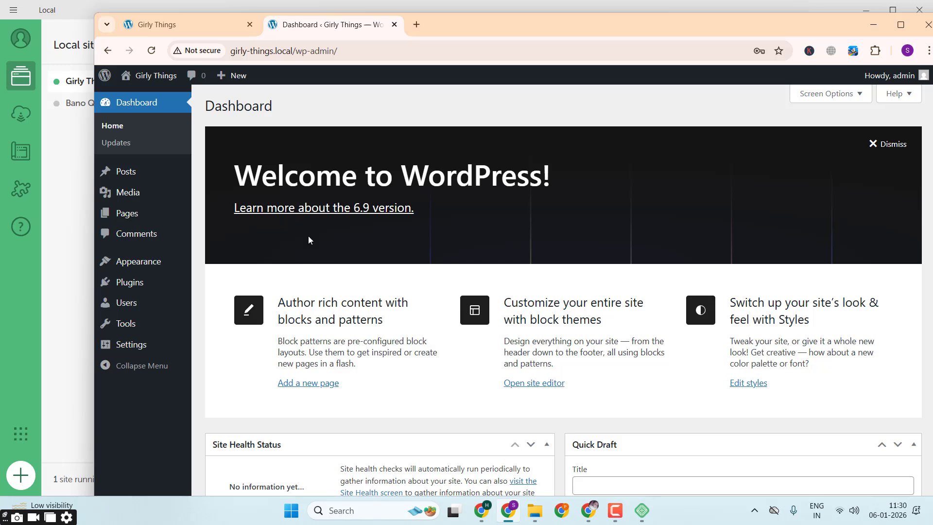
# Step: Open the Add Themes page from the Appearance themes and browse the popular WordPress themes
pyautogui.moveTo(150, 268)
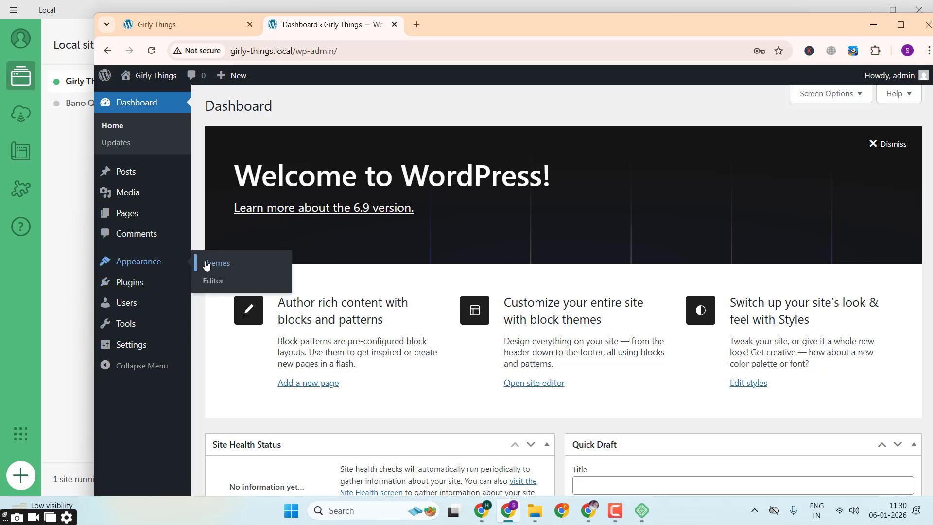
pyautogui.click(206, 264)
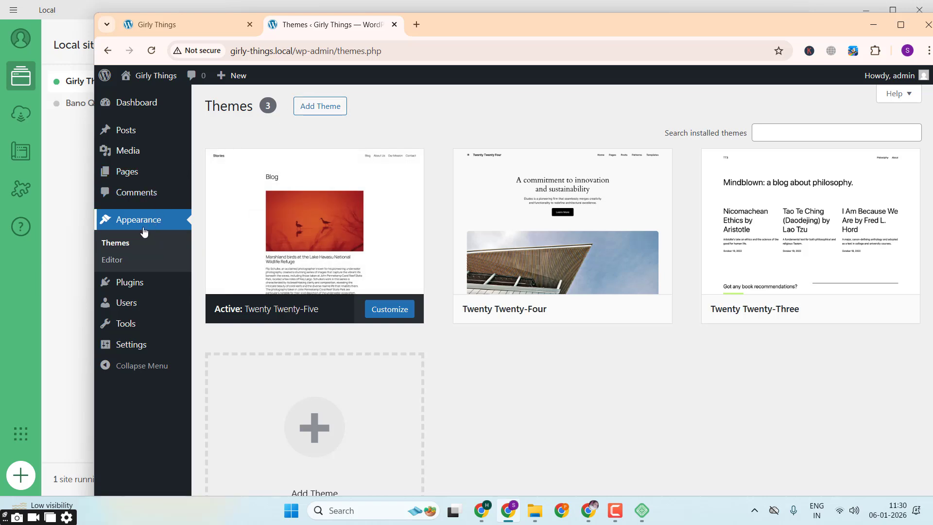
pyautogui.click(315, 108)
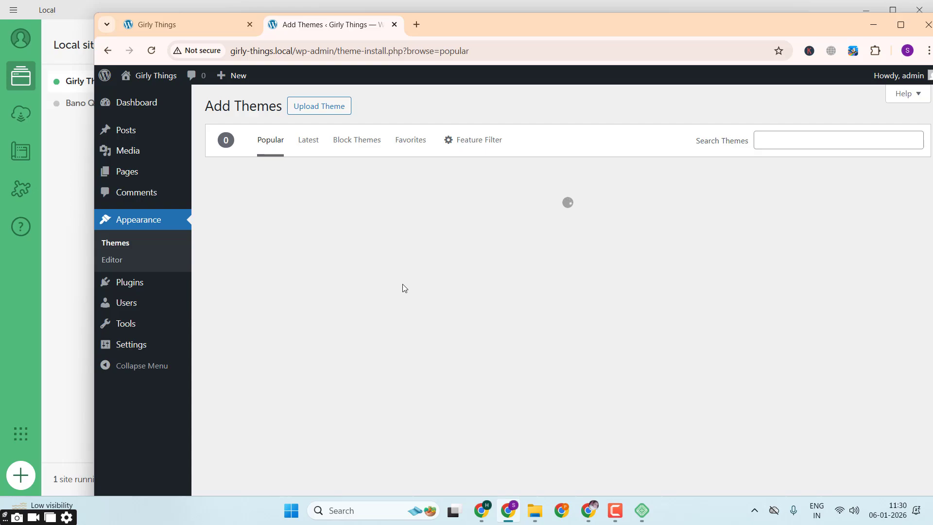
pyautogui.scroll(-3, 403, 288)
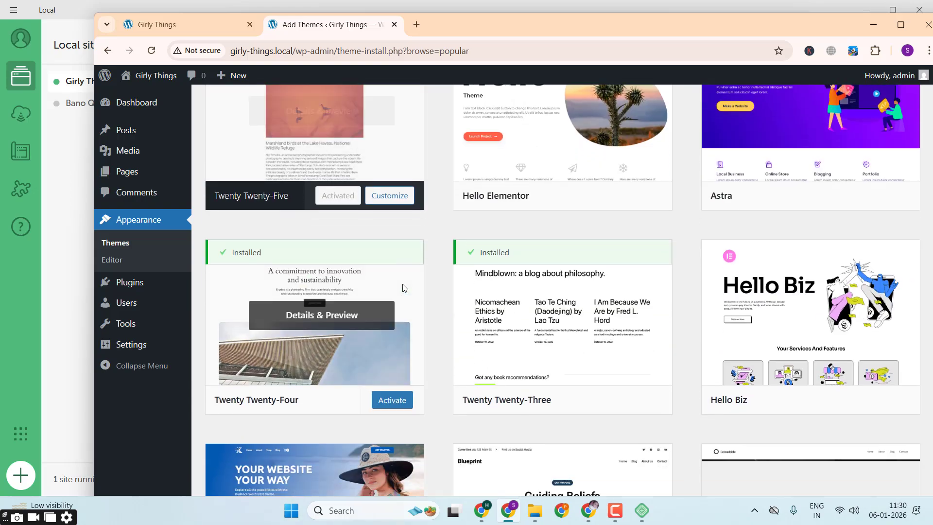
pyautogui.scroll(-10, 402, 287)
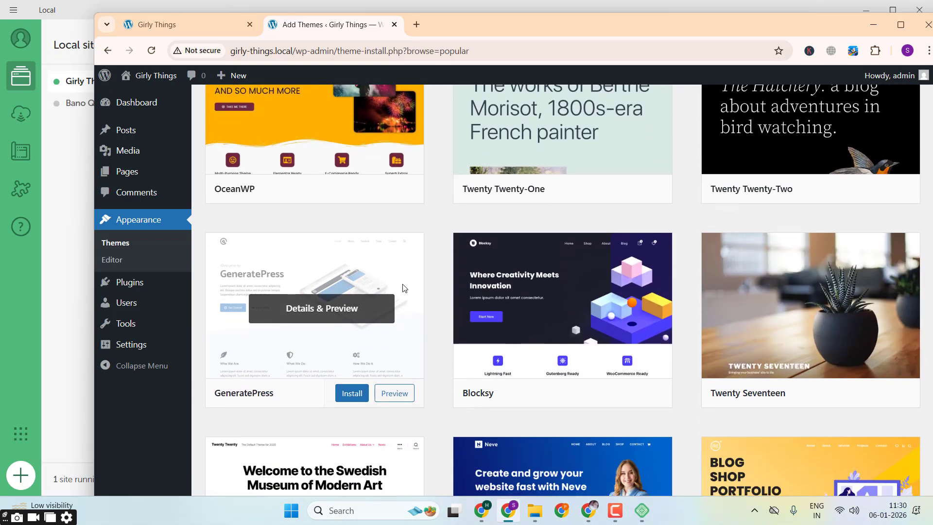
pyautogui.scroll(-14, 402, 288)
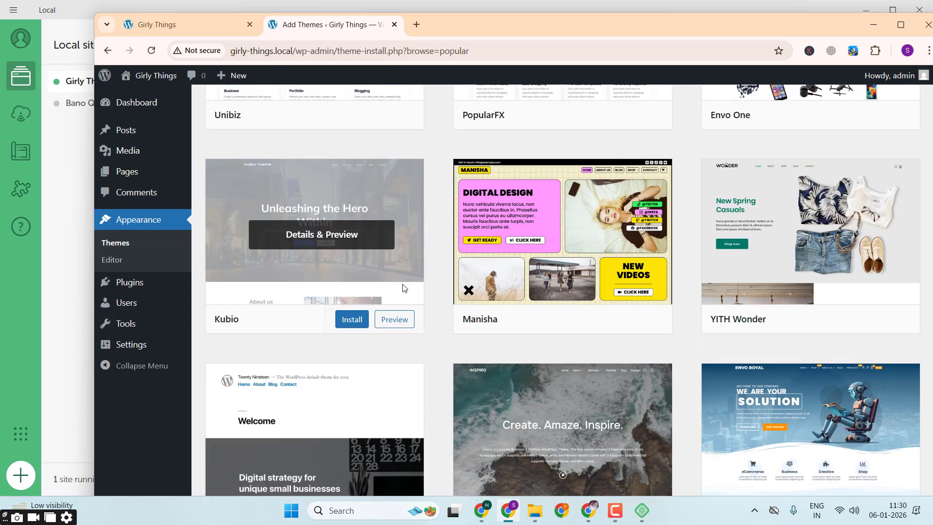
pyautogui.scroll(-2, 402, 288)
pyautogui.scroll(1, 402, 288)
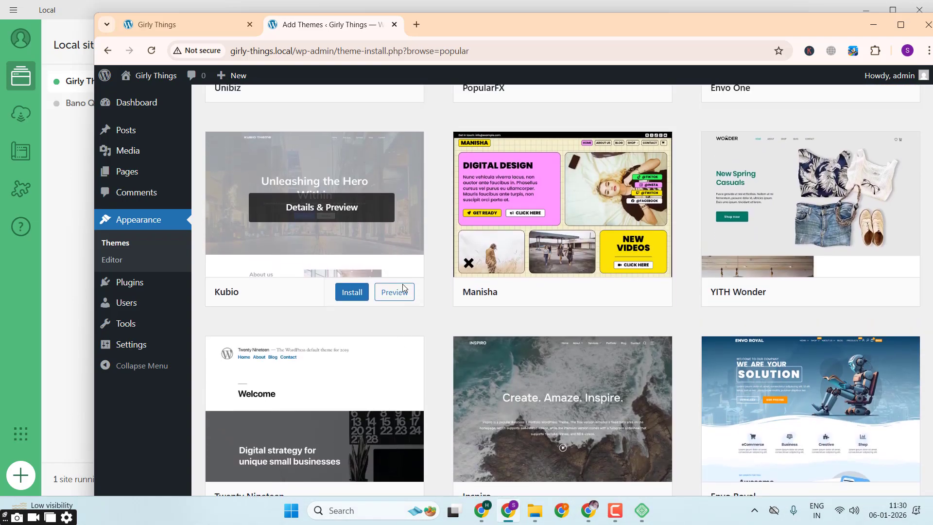
# Step: Install and activate the Manisha theme, and reload the Girly Things front page to check its new look
pyautogui.click(599, 295)
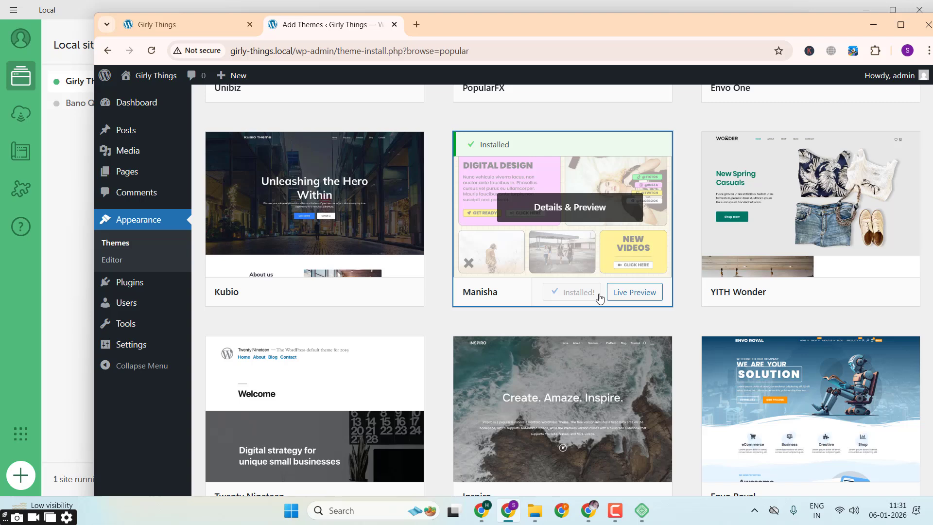
pyautogui.click(616, 505)
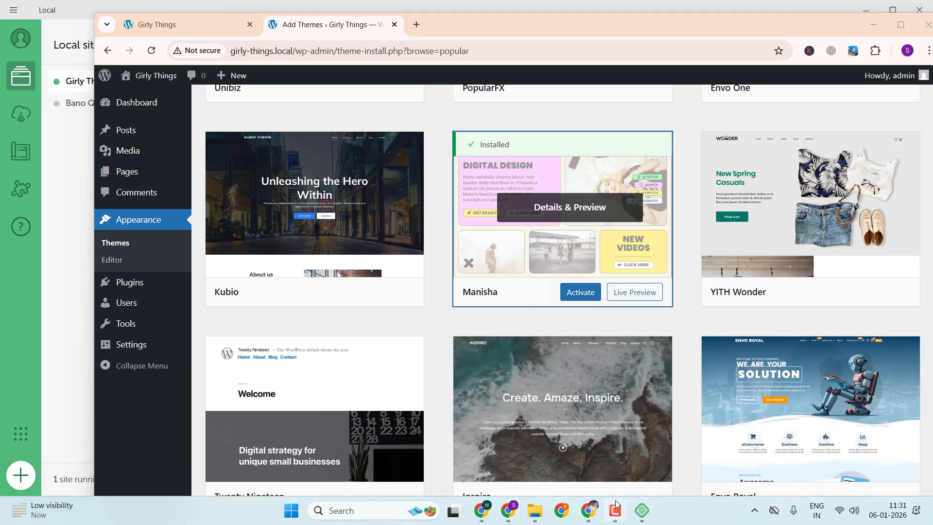
pyautogui.click(886, 476)
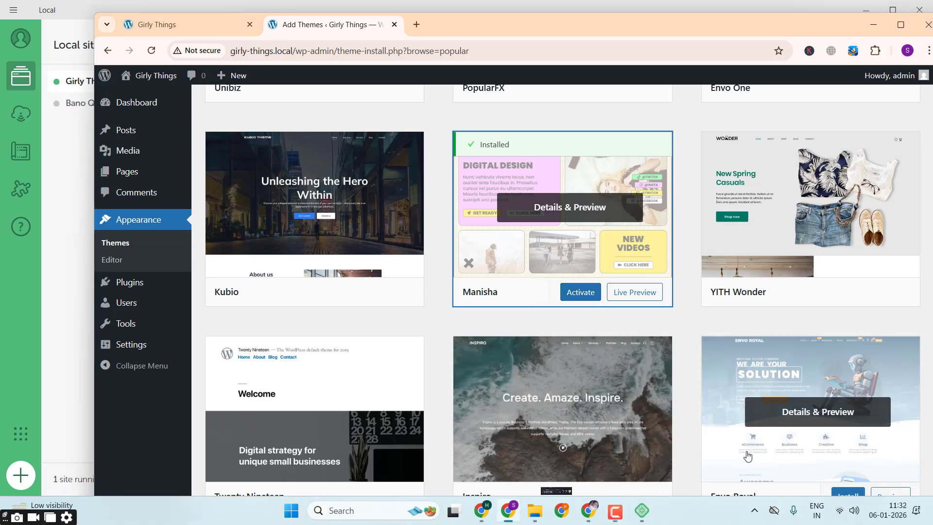
pyautogui.click(582, 293)
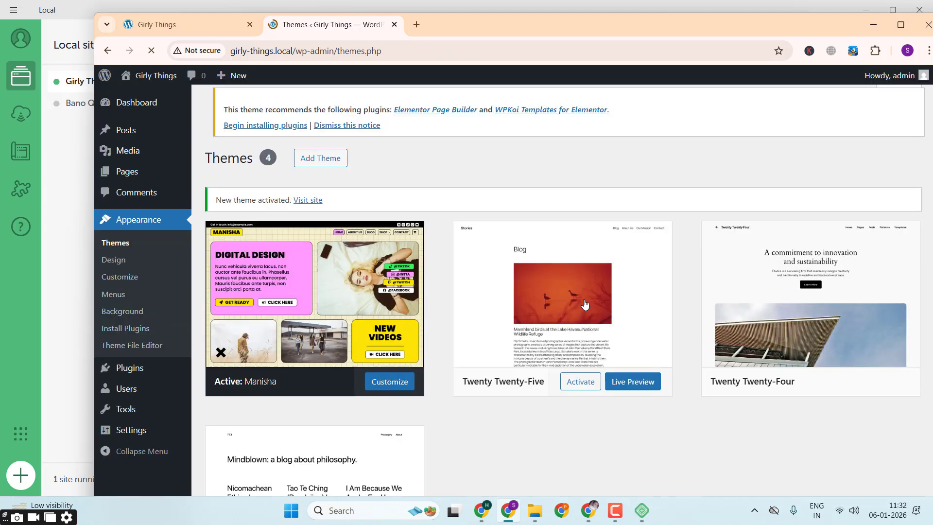
pyautogui.click(177, 25)
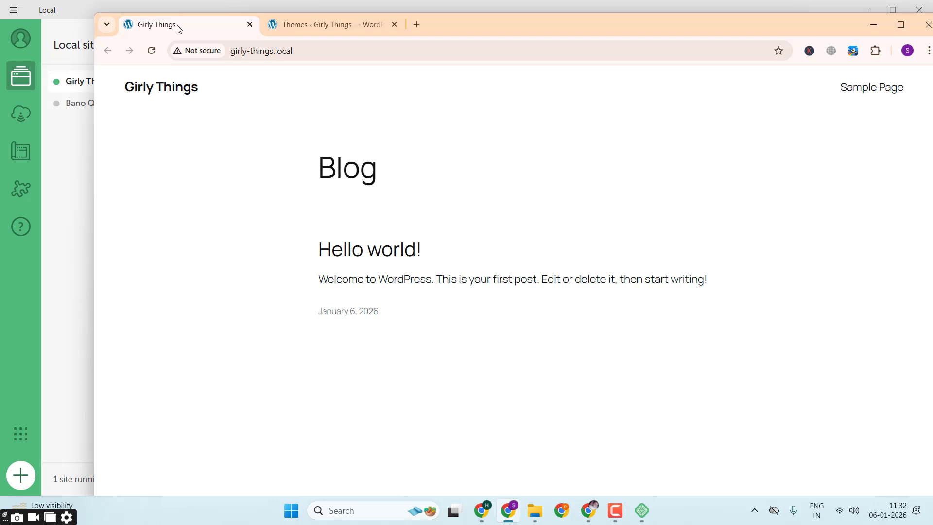
pyautogui.click(152, 51)
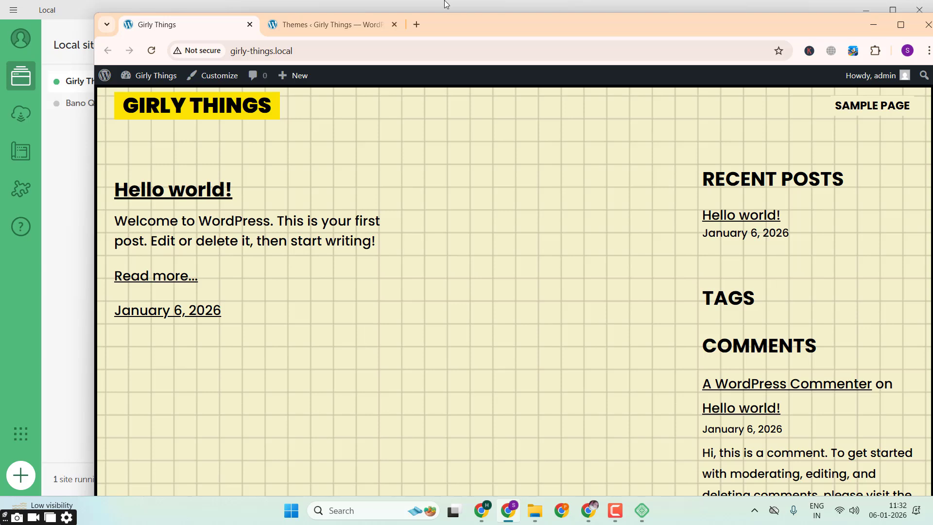
# Step: Open themeforest.net in a new browser tab and go to its WordPress eCommerce themes category
pyautogui.click(421, 21)
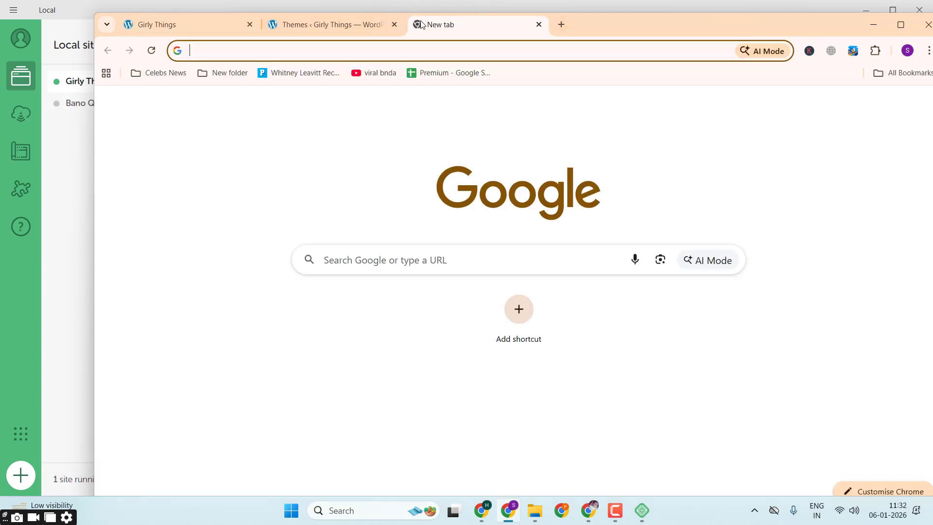
pyautogui.write('themeforest.net')
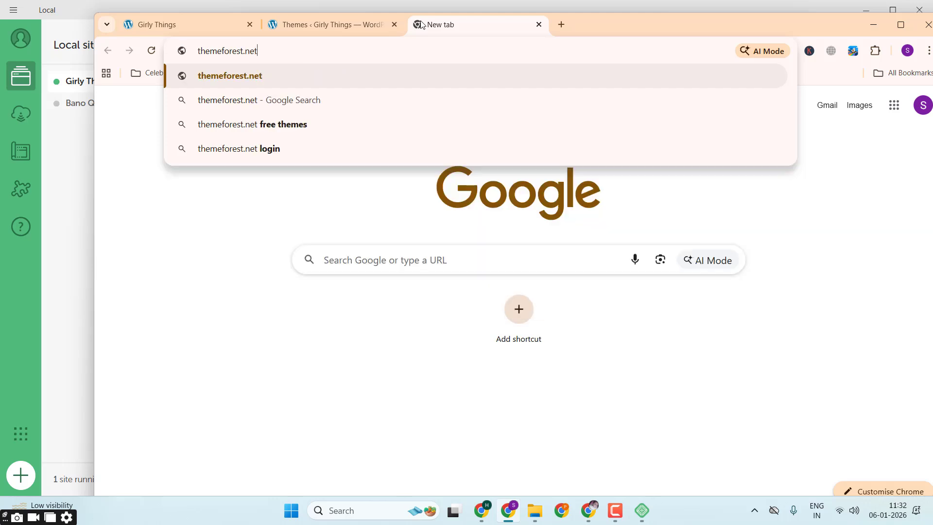
pyautogui.press('Return')
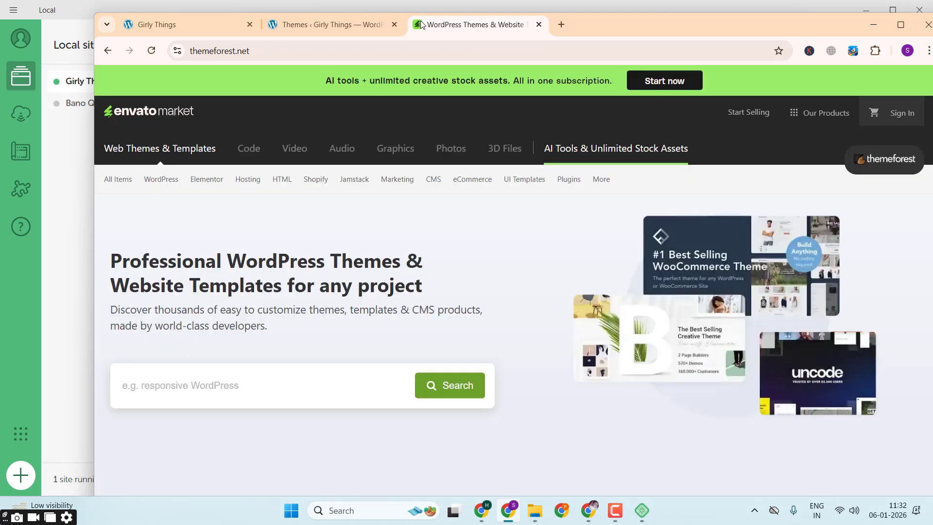
pyautogui.moveTo(151, 185)
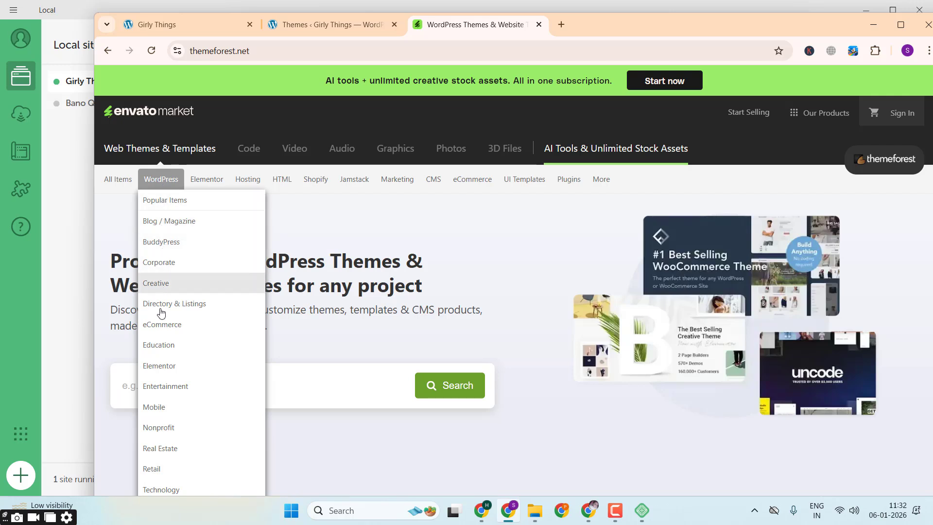
pyautogui.click(161, 331)
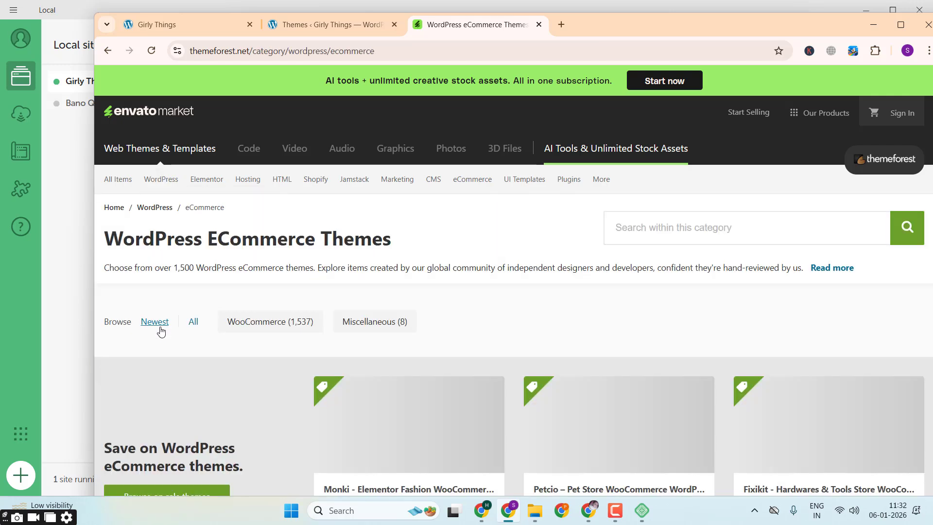
# Step: Examine the WordPress eCommerce themes and their prices, from the weekly bestsellers through to the top modern items
pyautogui.scroll(-10, 354, 258)
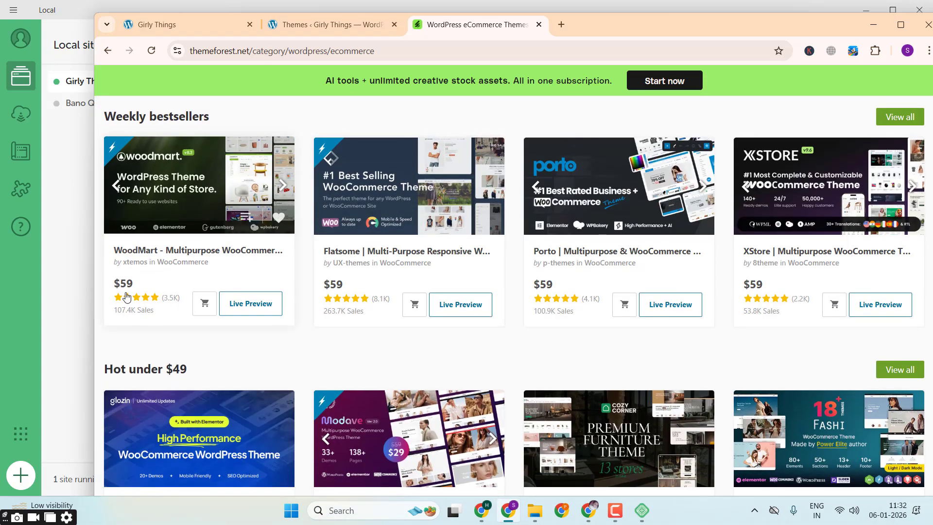
pyautogui.scroll(-4, 743, 316)
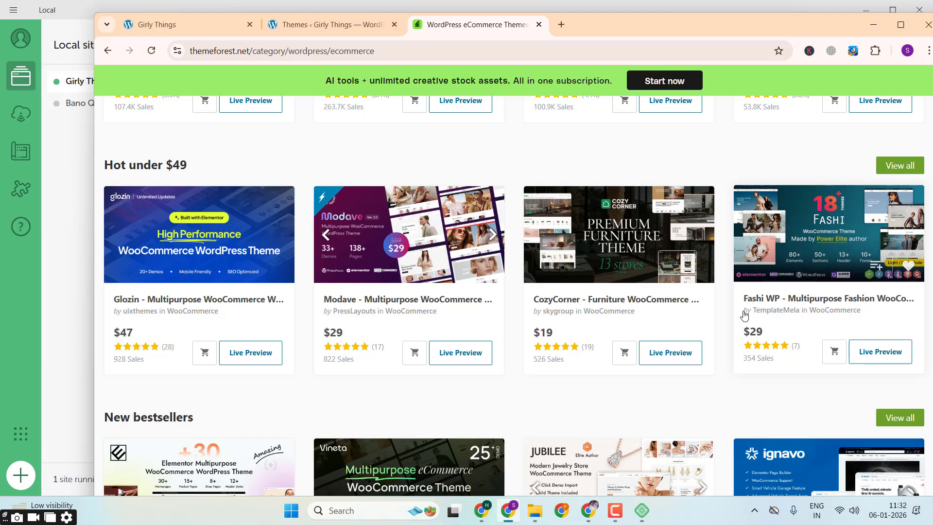
pyautogui.scroll(-8, 744, 315)
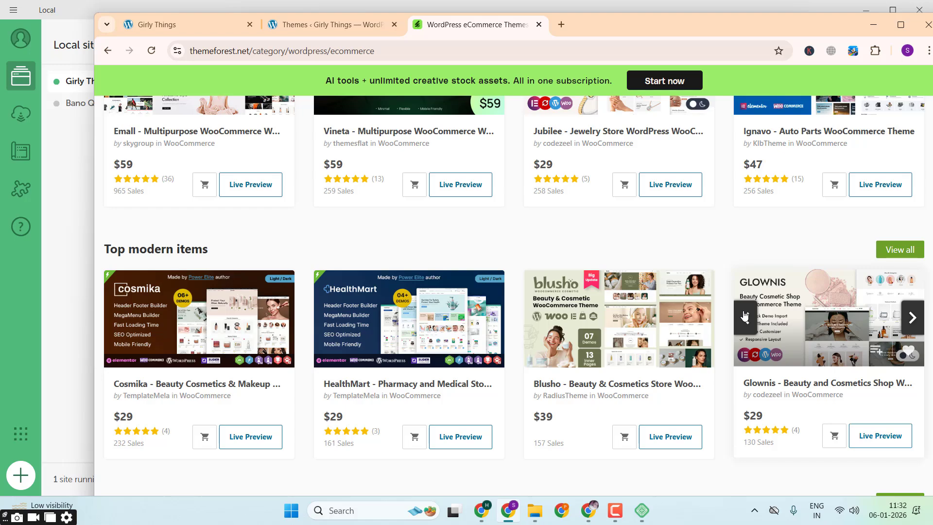
pyautogui.scroll(9, 744, 314)
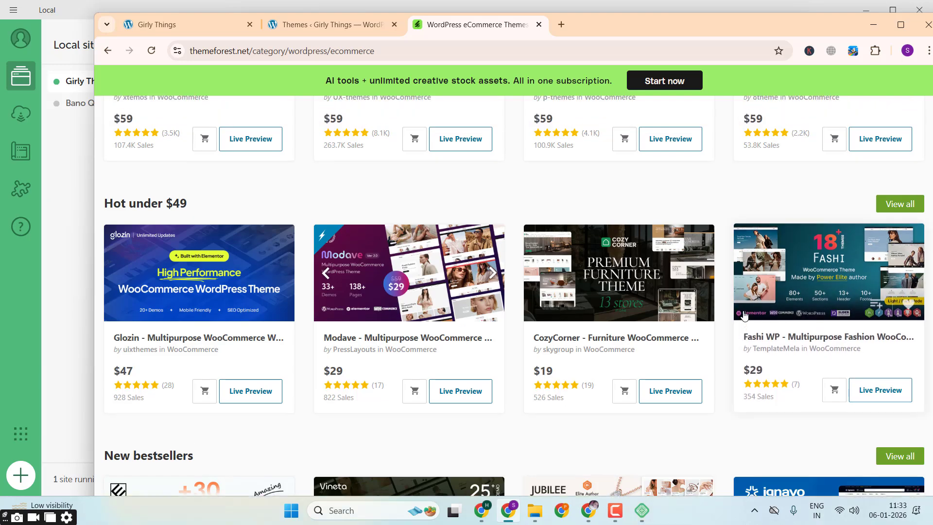
pyautogui.scroll(4, 744, 315)
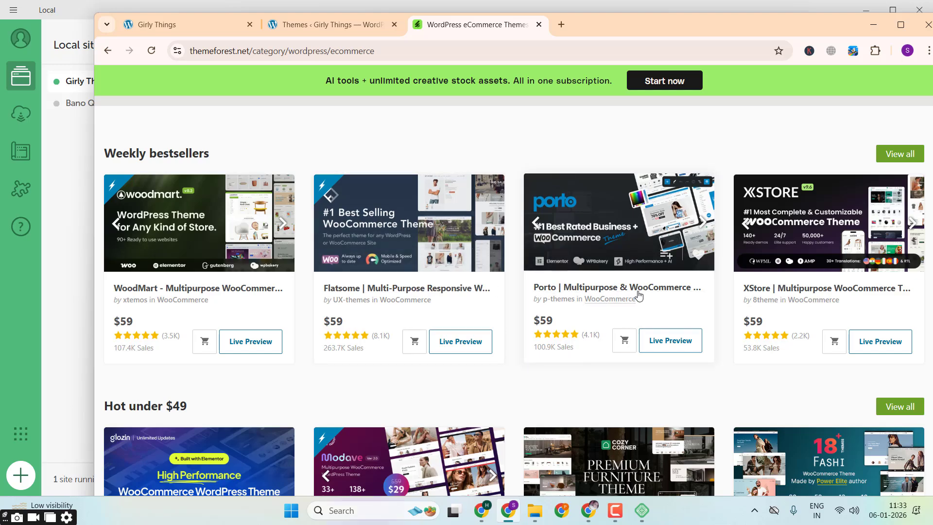
pyautogui.scroll(-5, 657, 293)
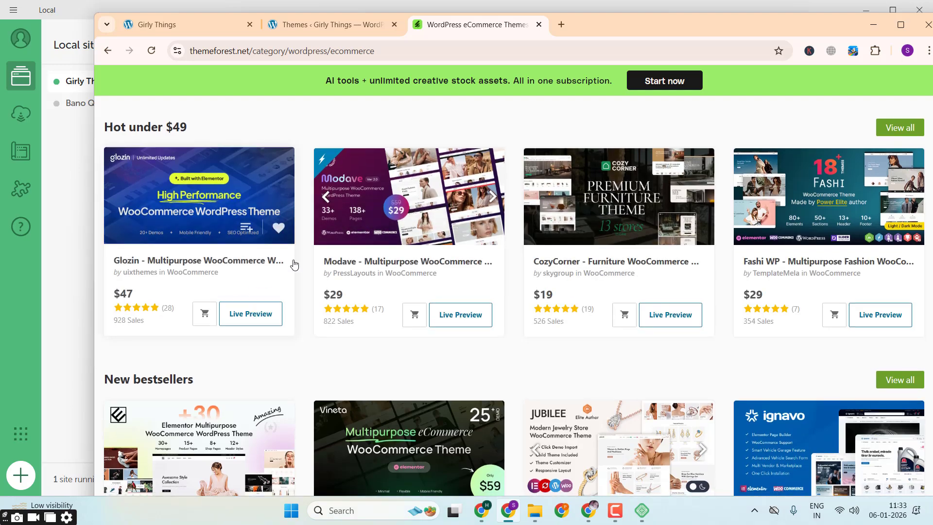
pyautogui.scroll(-1, 620, 277)
pyautogui.scroll(-5, 620, 277)
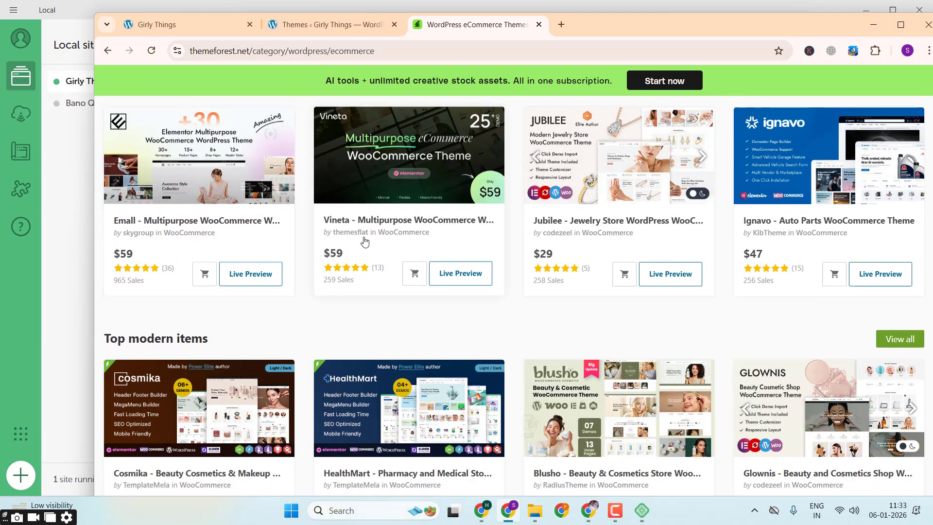
# Step: Open the Jubilee jewelry store theme's page and highlight its name and Regular License price
pyautogui.click(593, 221)
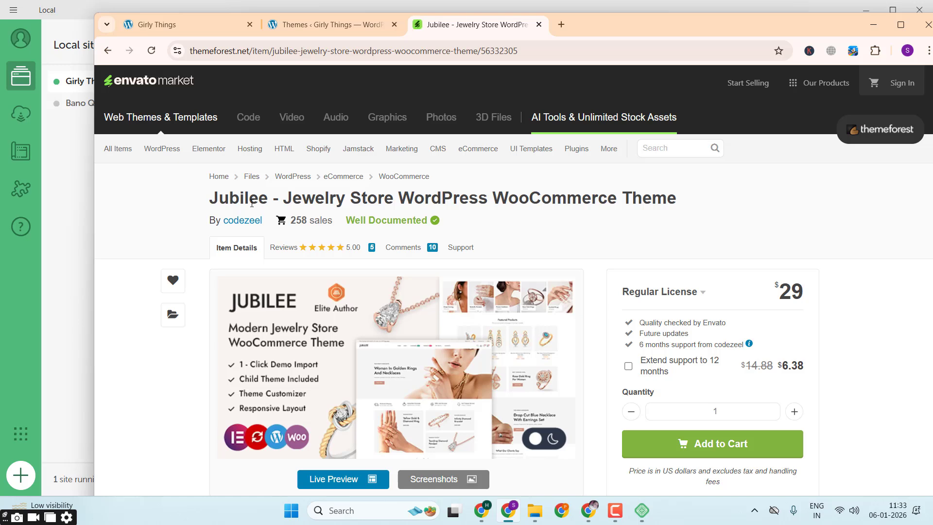
pyautogui.doubleClick(252, 201)
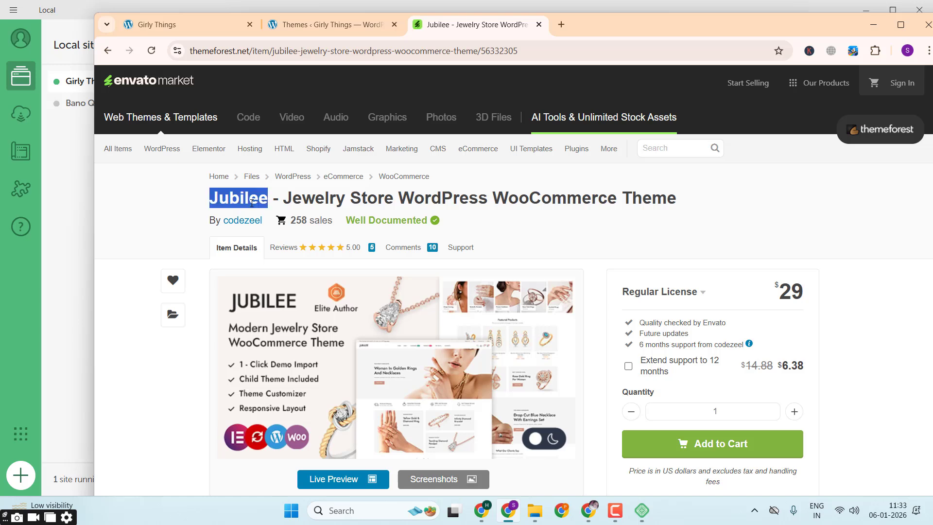
pyautogui.doubleClick(792, 283)
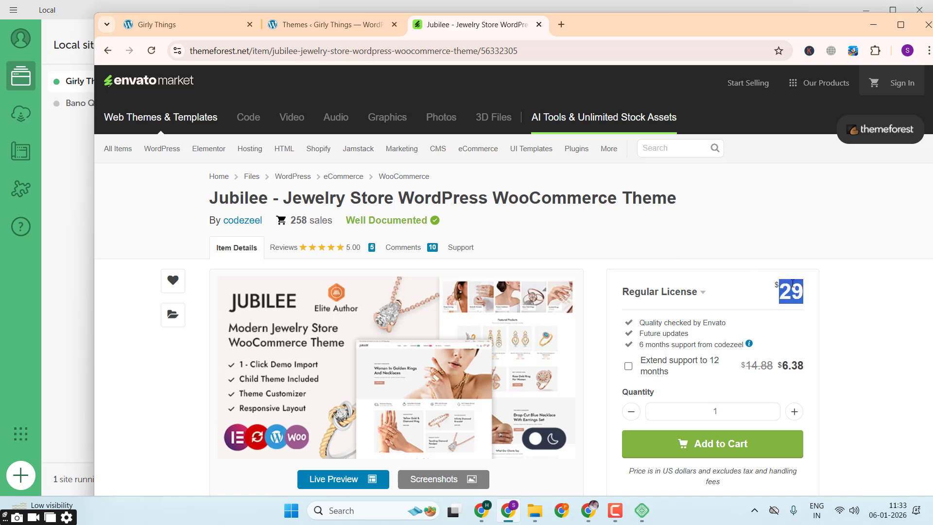
# Step: Open themelock.com in a new browser tab and compare it with the Jubilee theme page
pyautogui.click(561, 24)
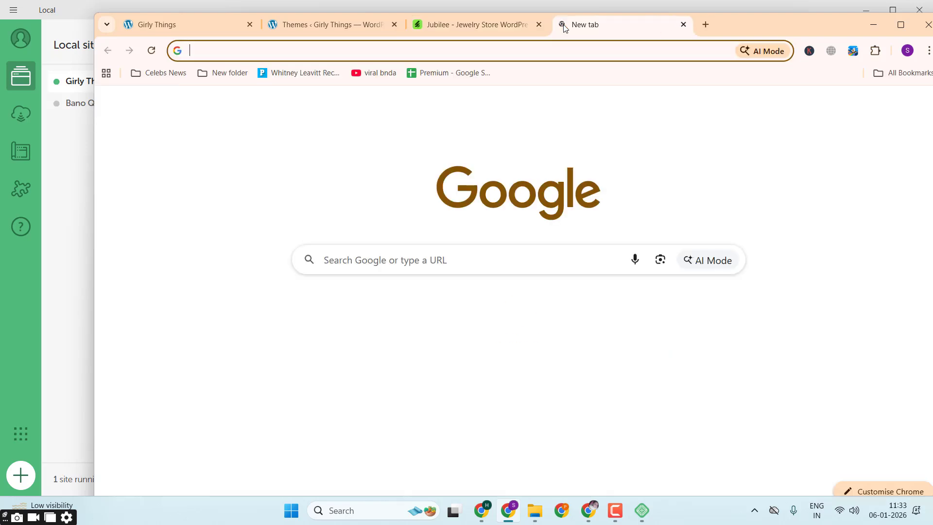
pyautogui.write('themelo')
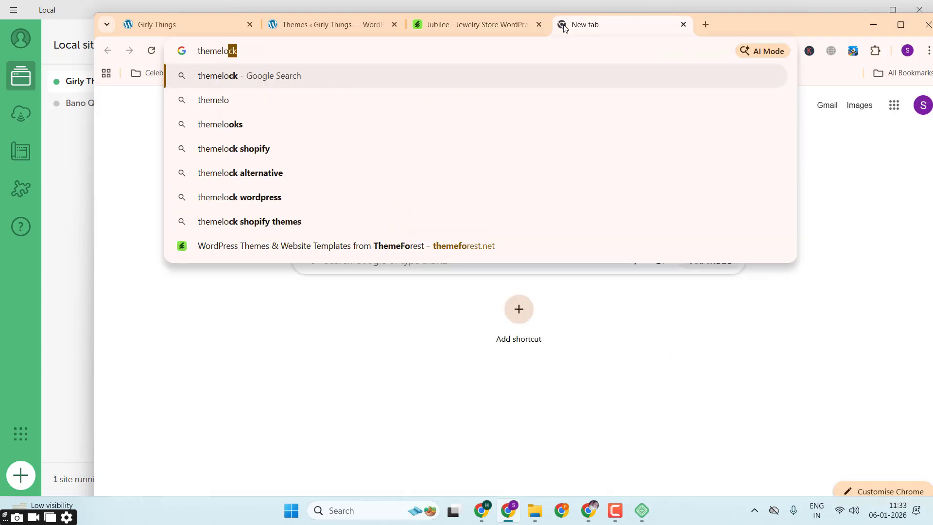
pyautogui.press('BackSpace')
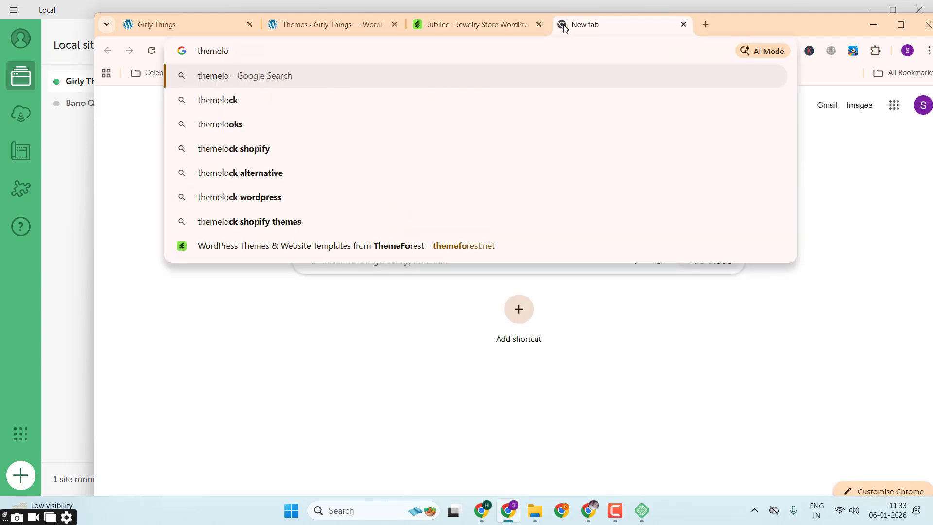
pyautogui.write('ck.com')
pyautogui.press('Return')
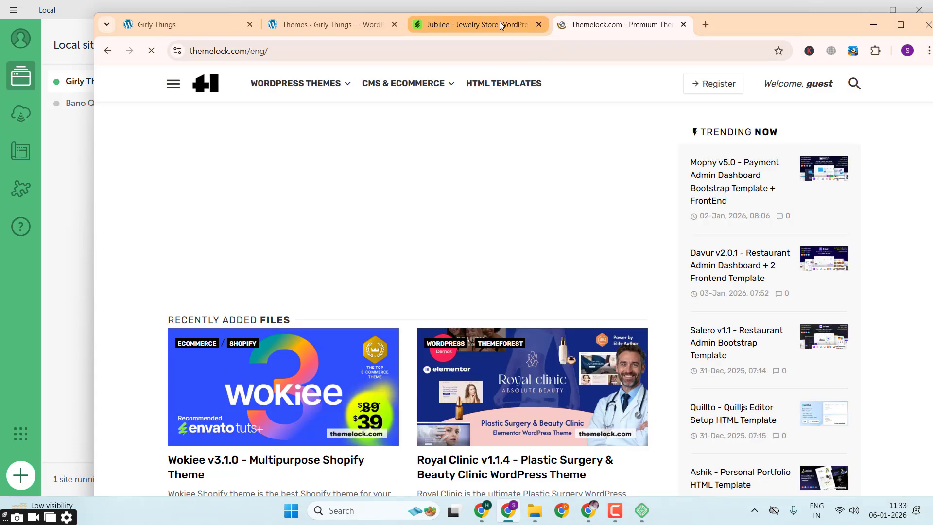
pyautogui.click(499, 22)
pyautogui.click(587, 28)
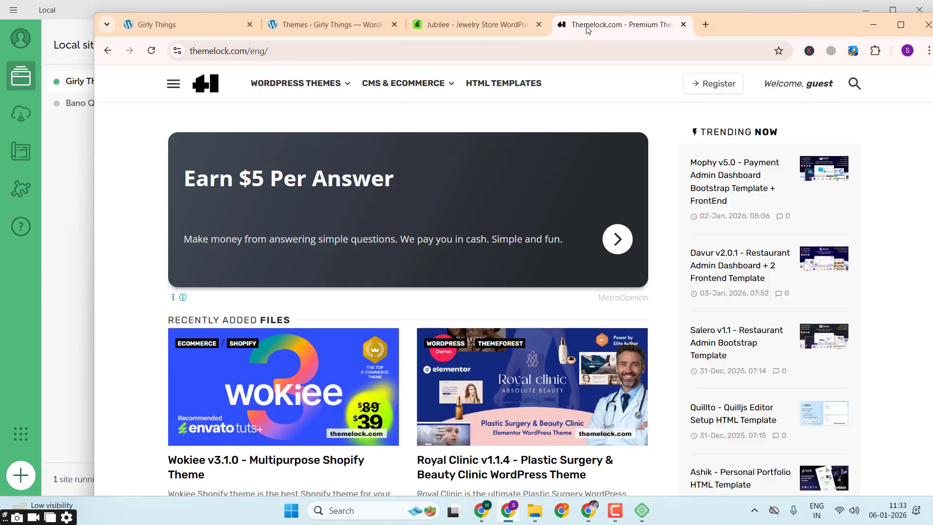
# Step: Copy the name Jubilee from the theme's ThemeForest title and search Themelock for it
pyautogui.click(454, 27)
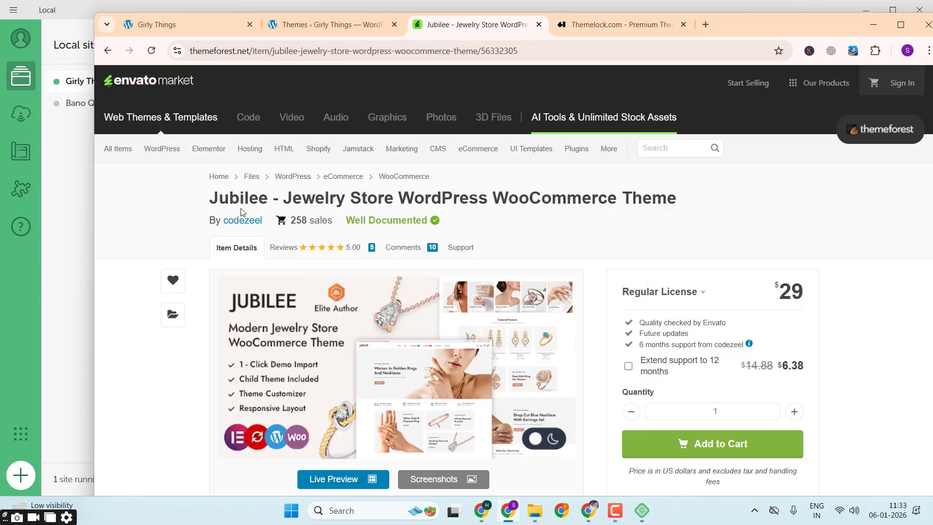
pyautogui.doubleClick(251, 200)
pyautogui.hotkey('ctrl', 'c')
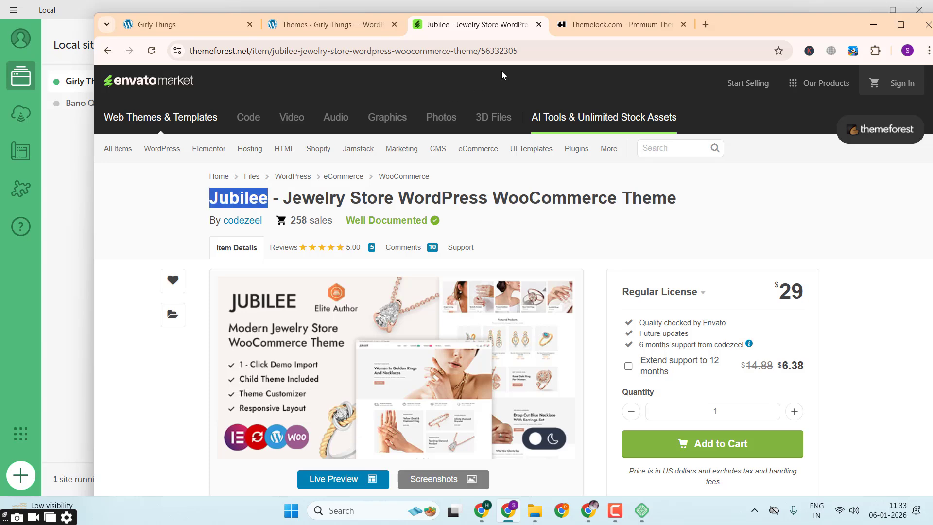
pyautogui.click(583, 25)
pyautogui.click(864, 84)
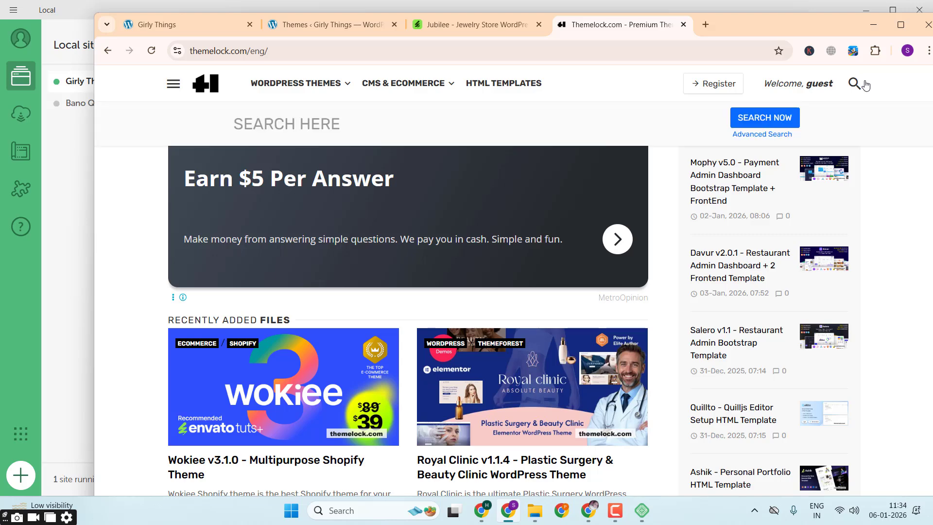
pyautogui.hotkey('ctrl', 'v')
pyautogui.click(782, 119)
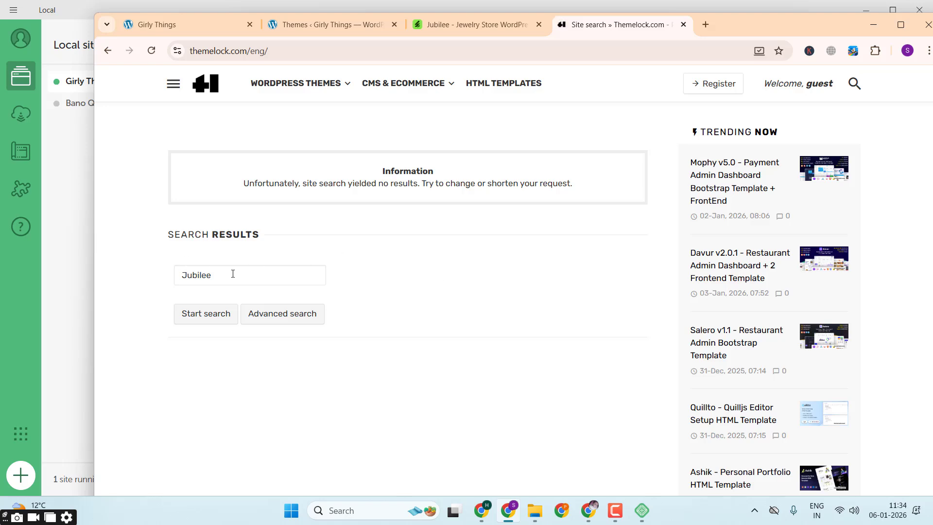
# Step: Copy the word Jewelry from the ThemeForest title, search Themelock for it instead, and browse the matching themes
pyautogui.click(491, 22)
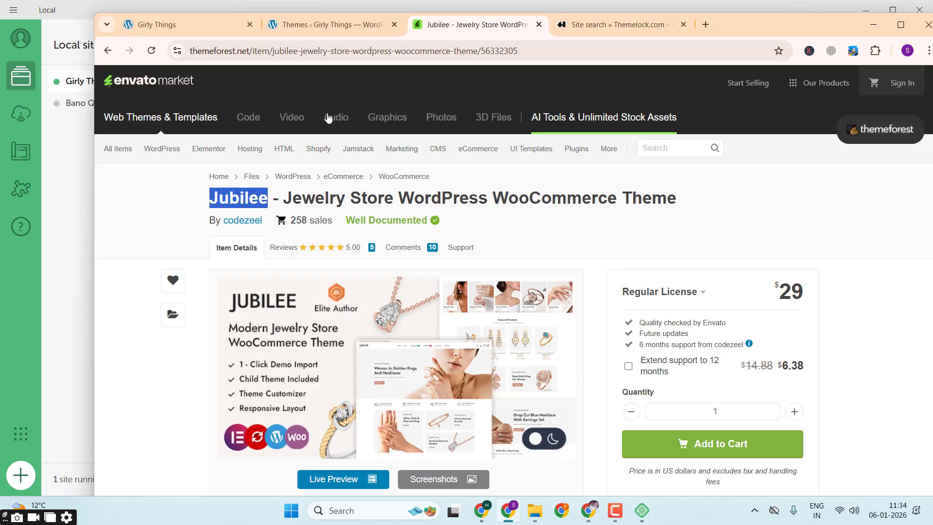
pyautogui.doubleClick(311, 195)
pyautogui.hotkey('ctrl', 'c')
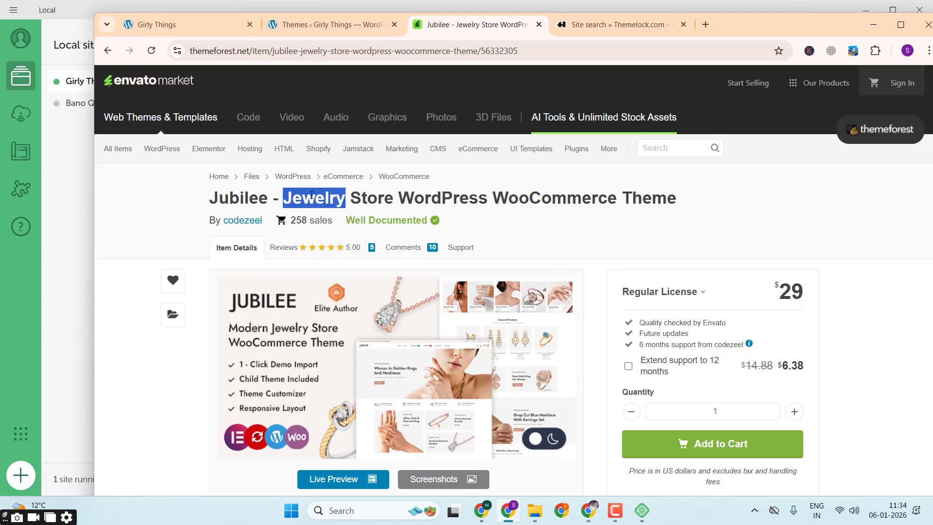
pyautogui.click(642, 23)
pyautogui.doubleClick(260, 269)
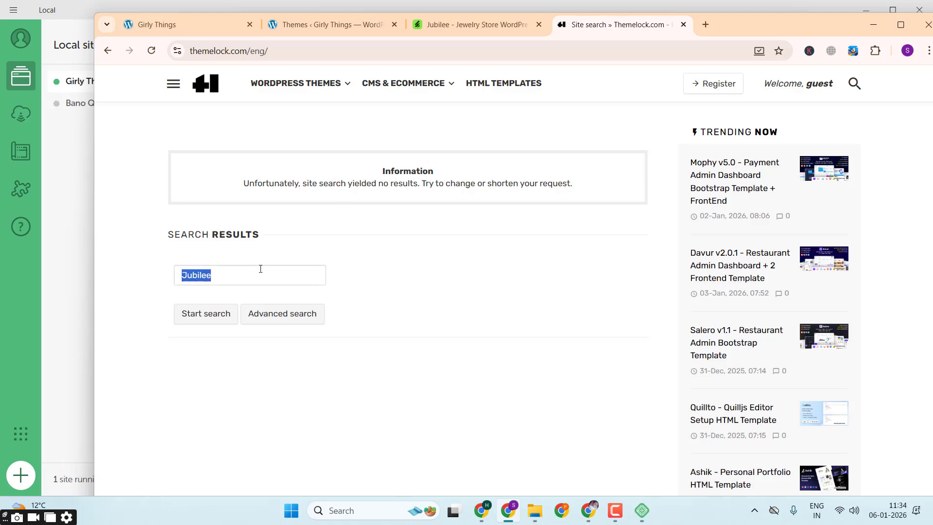
pyautogui.hotkey('ctrl', 'v')
pyautogui.click(213, 320)
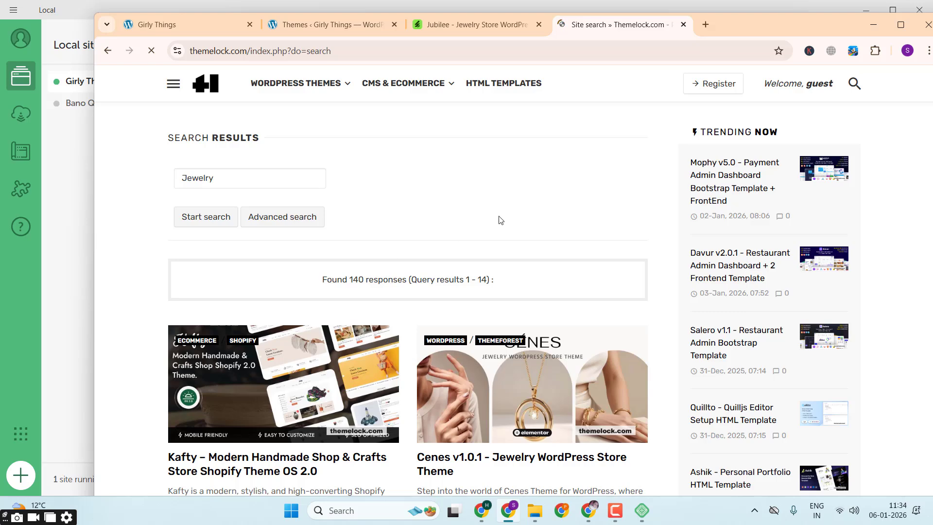
pyautogui.scroll(-4, 500, 219)
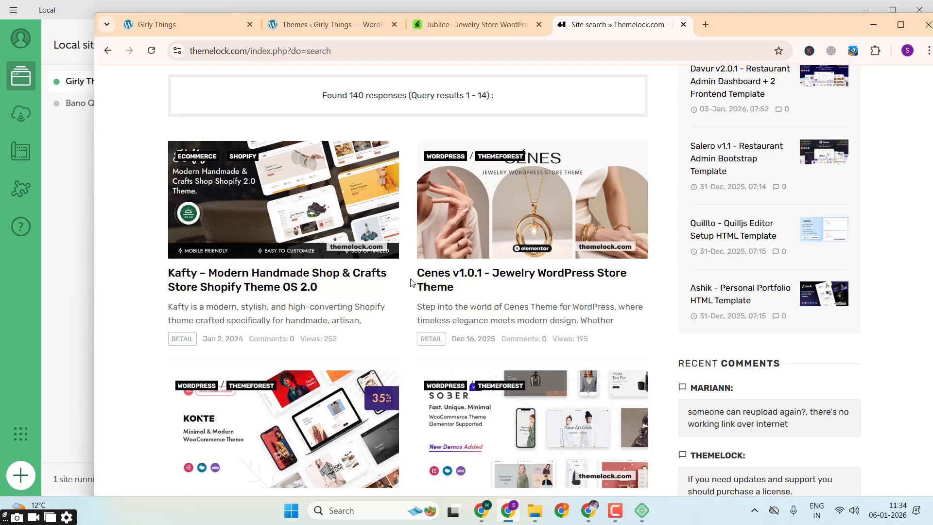
# Step: Browse the Themelock jewelry results and open the Cenes v1.0.1 - Jewelry WordPress Store Theme page in a new tab
pyautogui.scroll(-3, 340, 318)
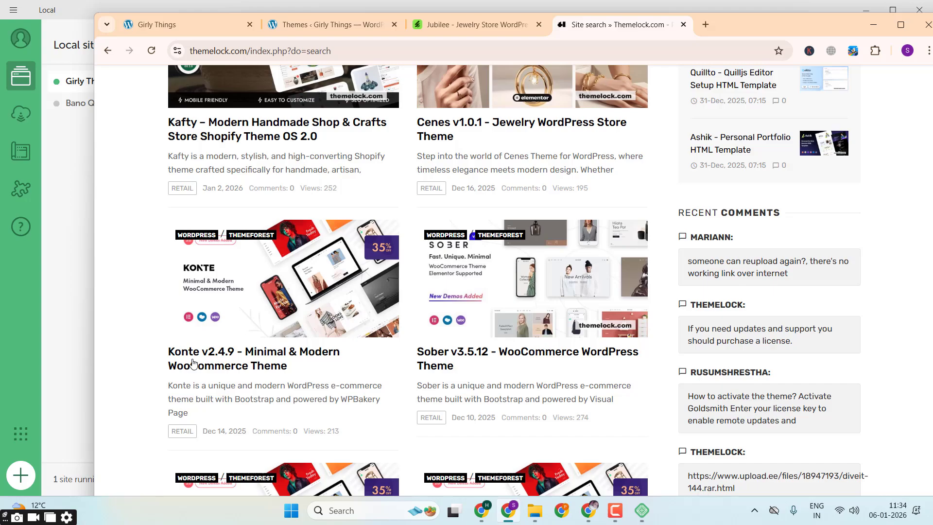
pyautogui.scroll(-5, 457, 359)
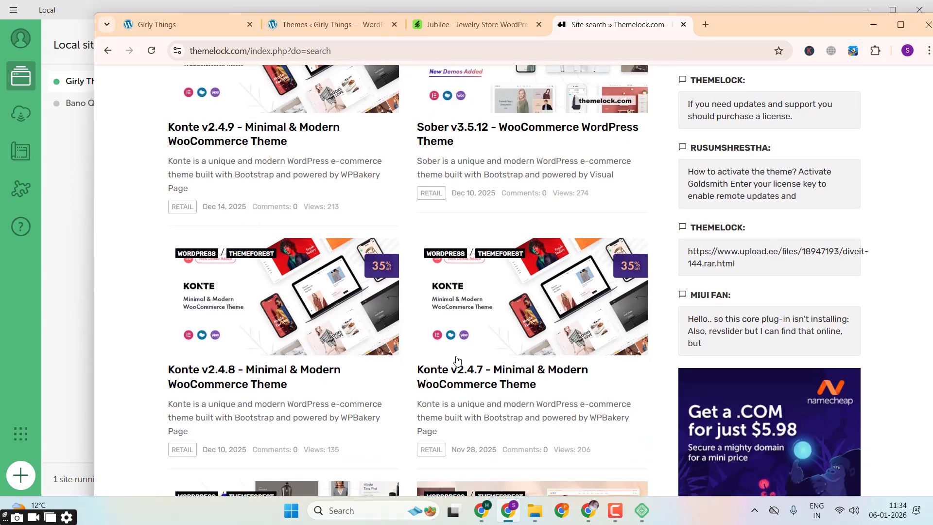
pyautogui.scroll(-2, 457, 360)
pyautogui.scroll(7, 456, 359)
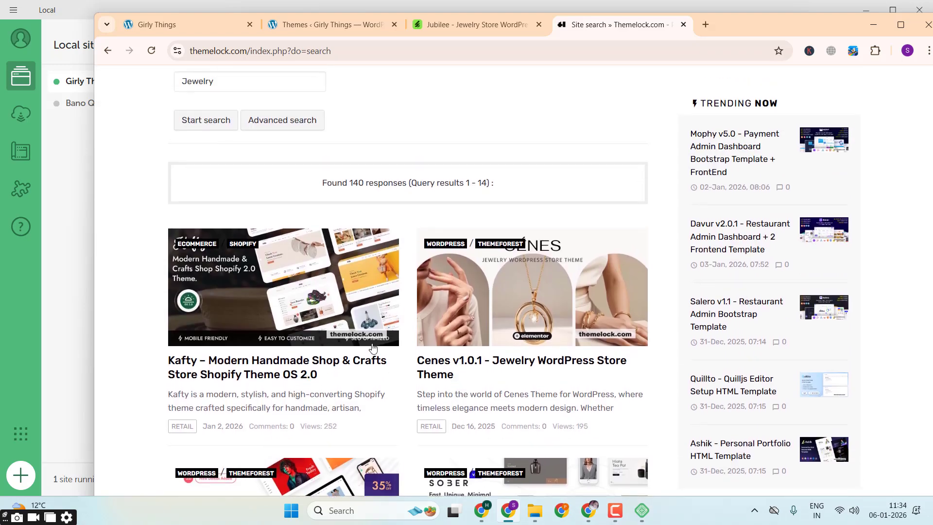
pyautogui.scroll(-3, 373, 346)
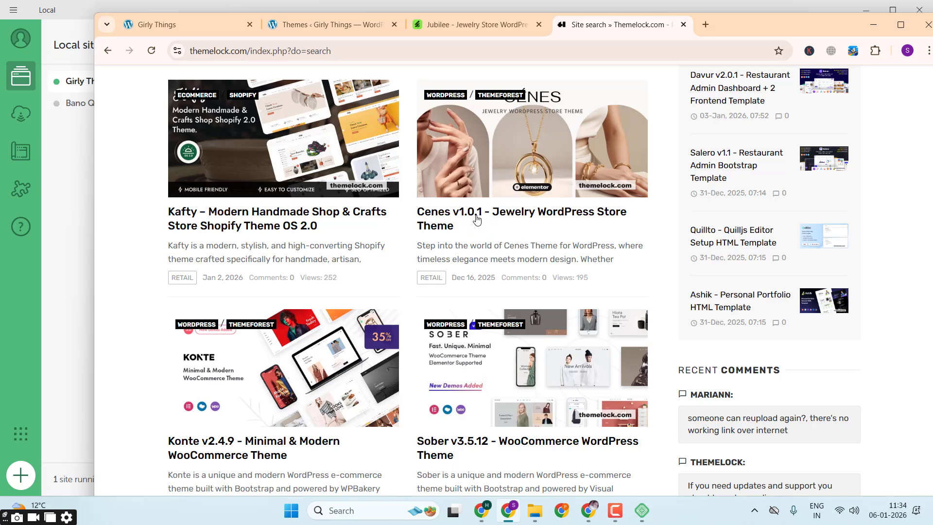
pyautogui.middleClick(500, 218)
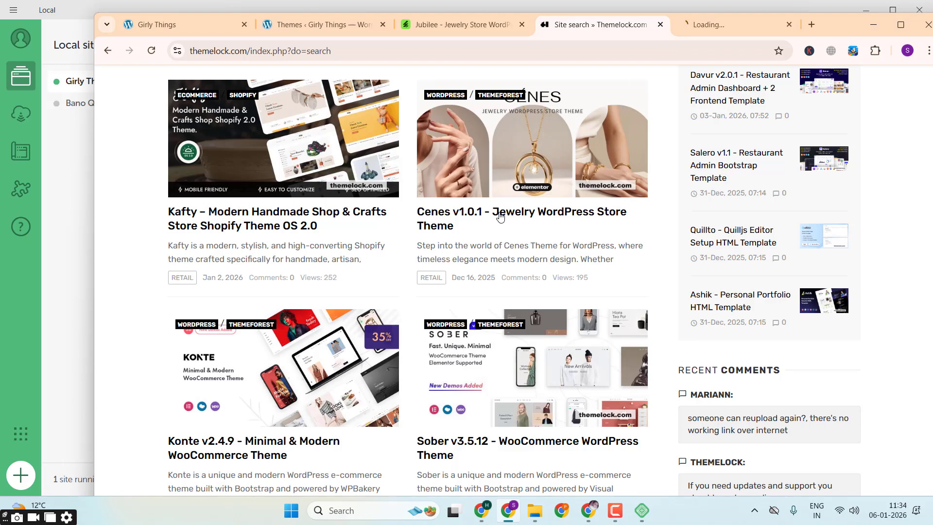
pyautogui.click(713, 27)
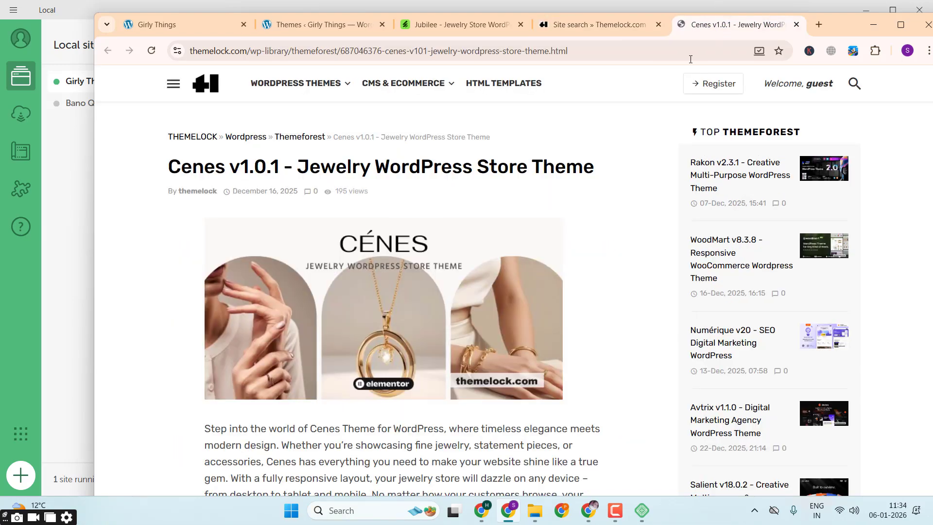
# Step: Follow the Demo link for Cenes to its ThemeForest page, skipping the redirect wait, and open the theme's live preview
pyautogui.scroll(-6, 587, 207)
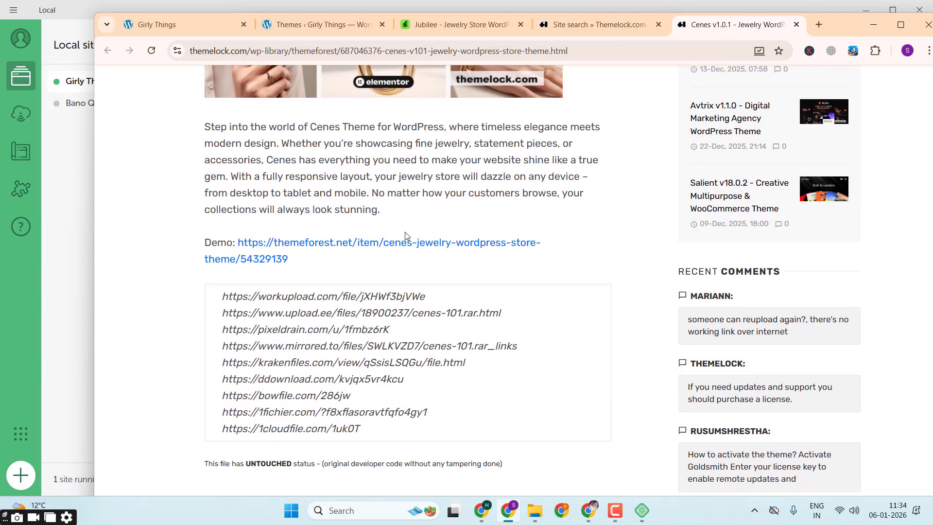
pyautogui.click(407, 246)
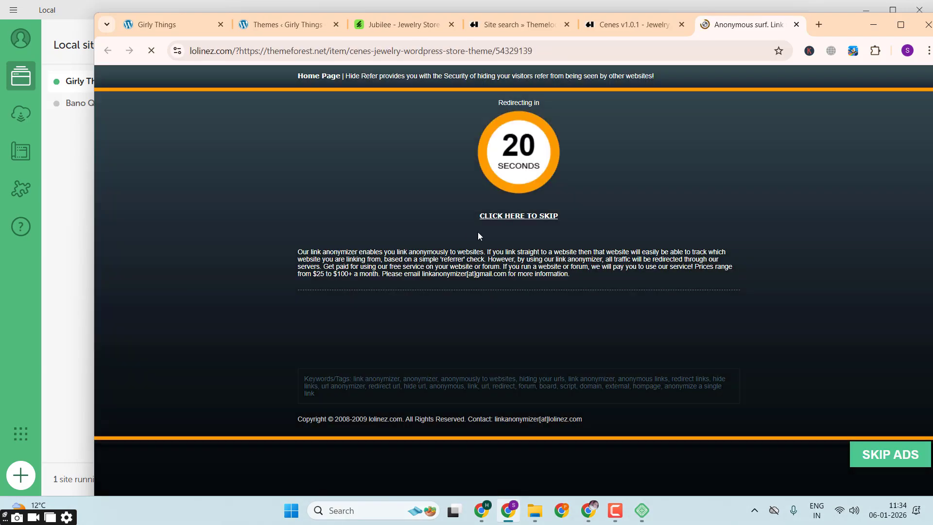
pyautogui.click(534, 217)
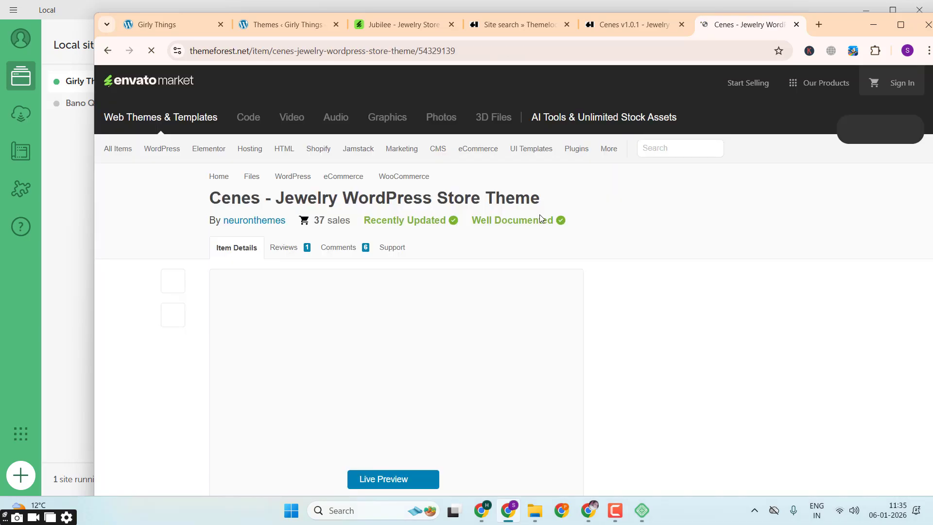
pyautogui.scroll(-4, 562, 214)
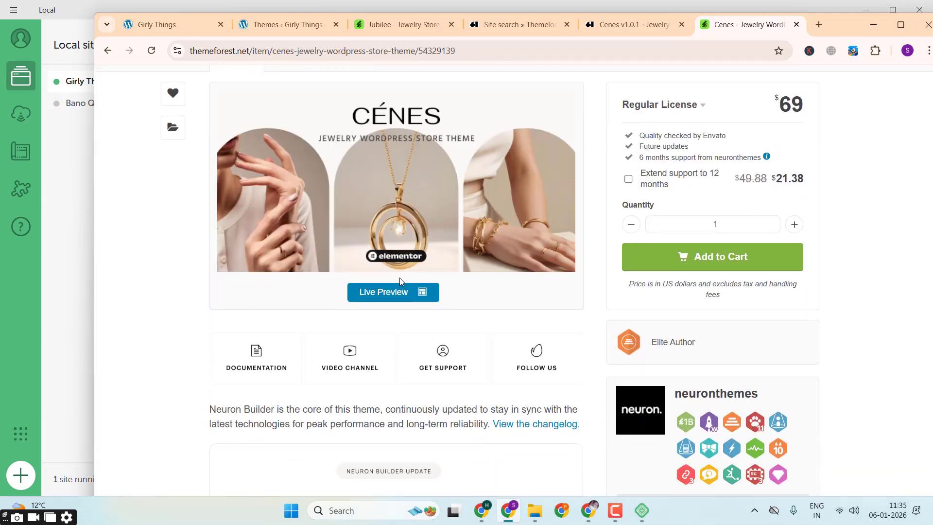
pyautogui.click(394, 296)
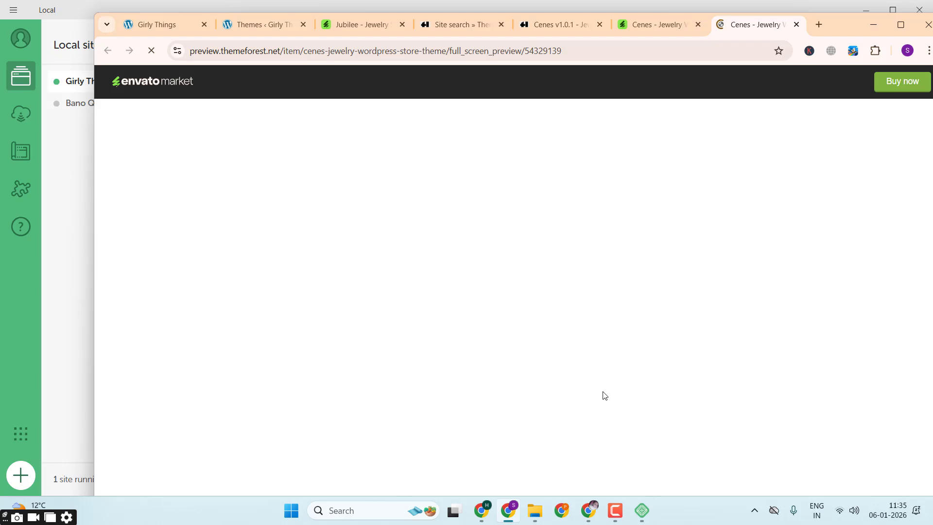
pyautogui.click(615, 510)
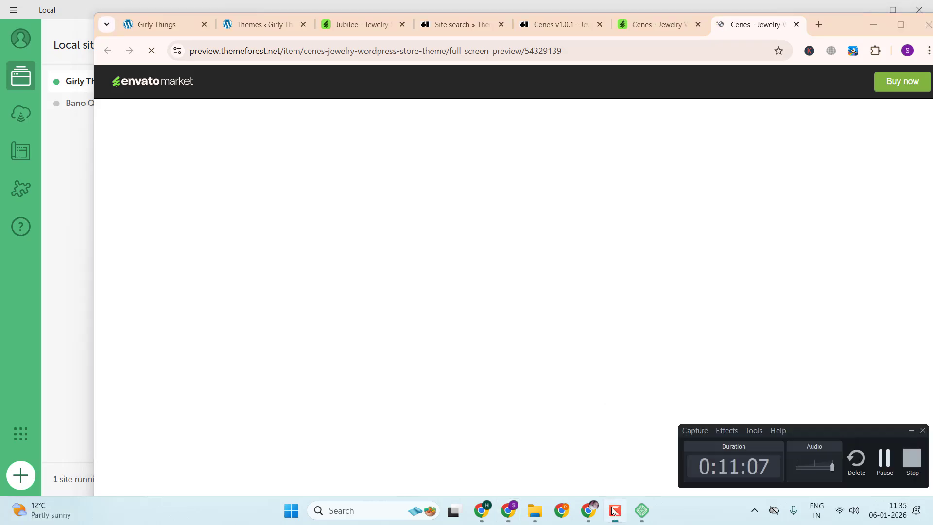
pyautogui.click(877, 468)
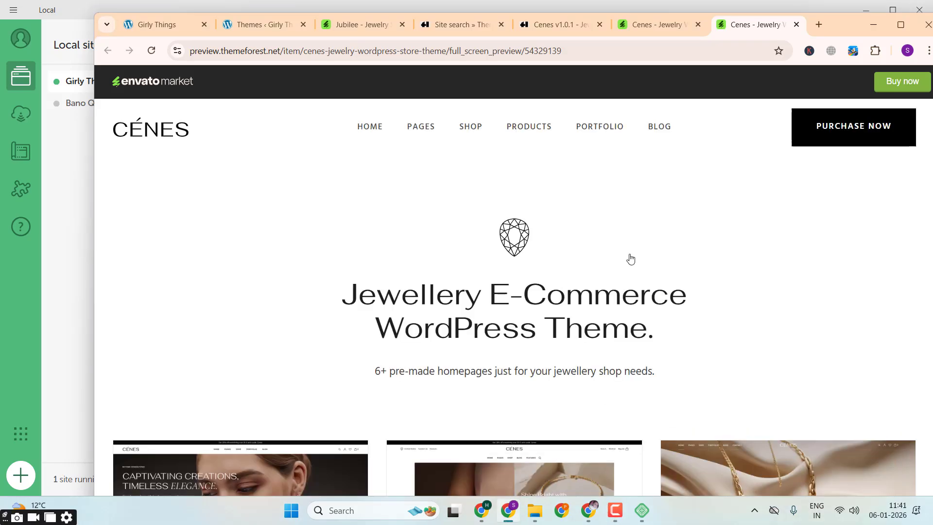
# Step: Look through the pre-made Cenes homepages and open the Main Home demo in a new tab
pyautogui.scroll(-5, 631, 259)
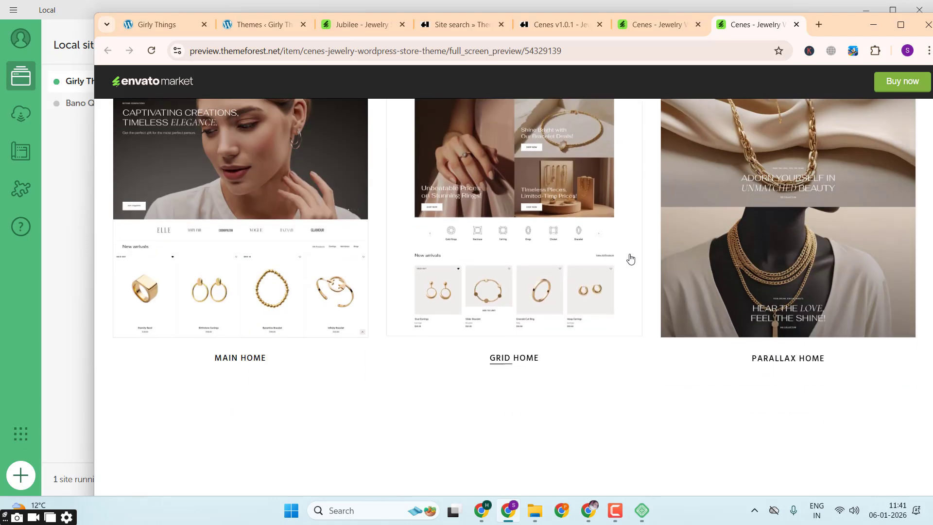
pyautogui.scroll(2, 630, 259)
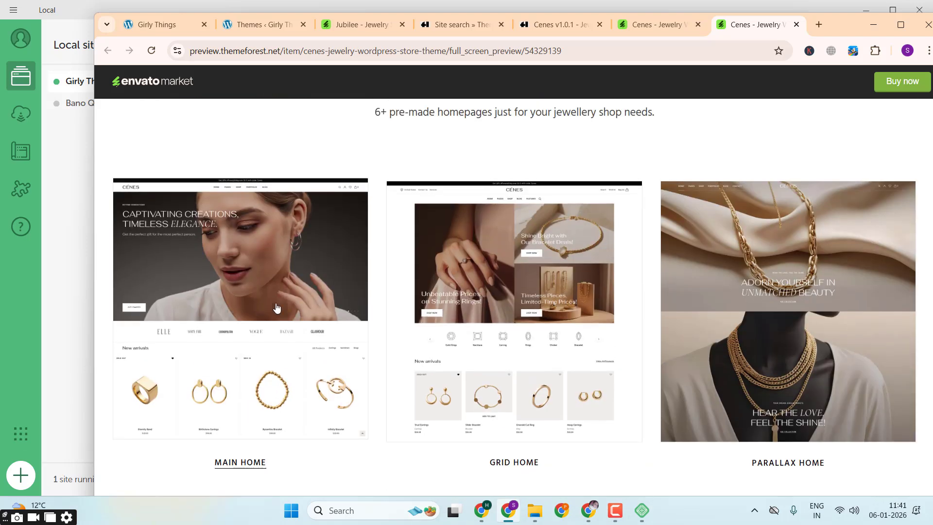
pyautogui.scroll(-3, 699, 231)
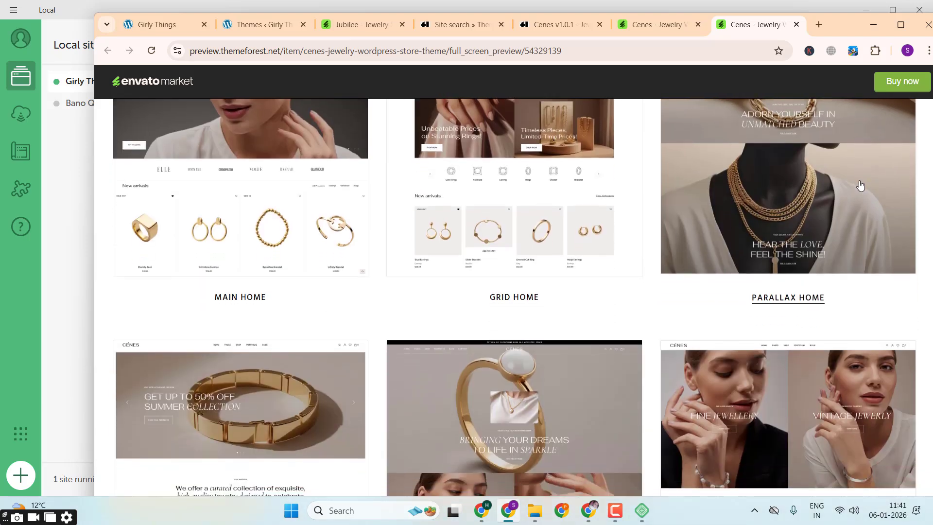
pyautogui.scroll(-5, 857, 187)
pyautogui.scroll(10, 430, 326)
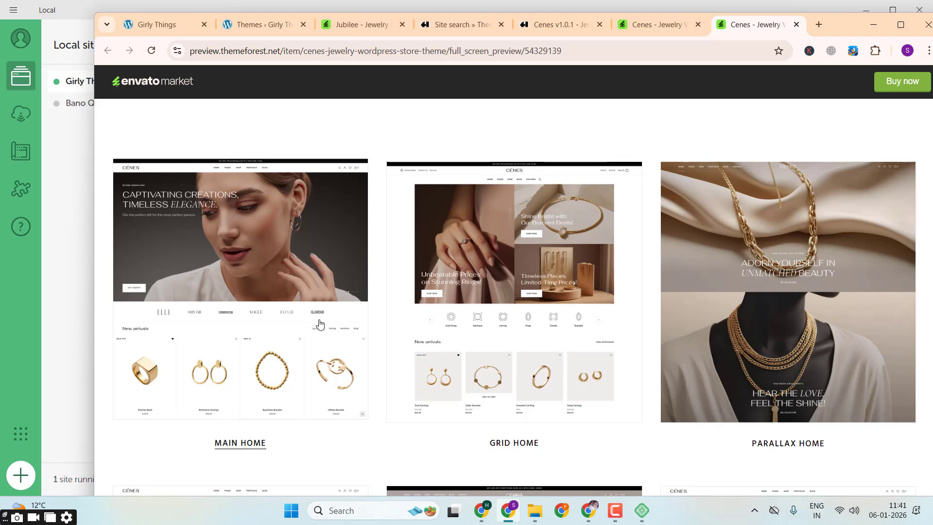
pyautogui.rightClick(319, 323)
pyautogui.click(403, 186)
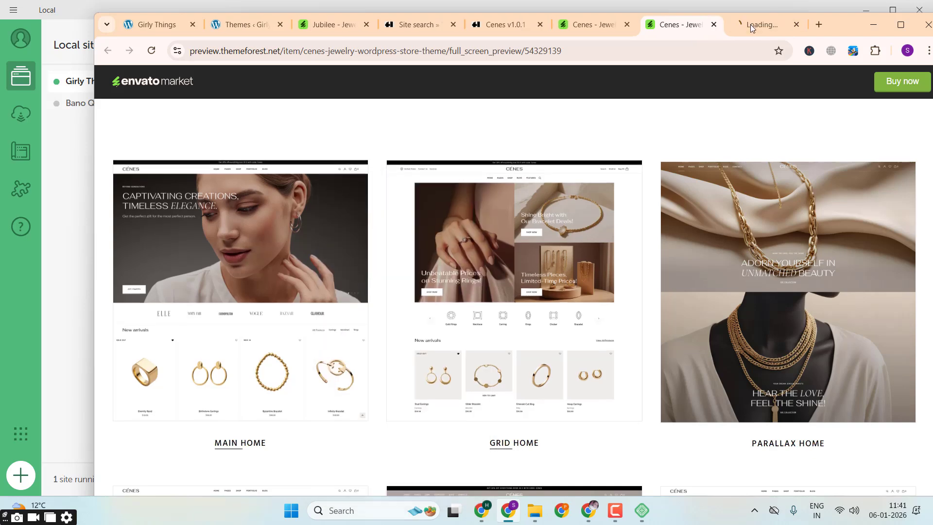
pyautogui.click(763, 20)
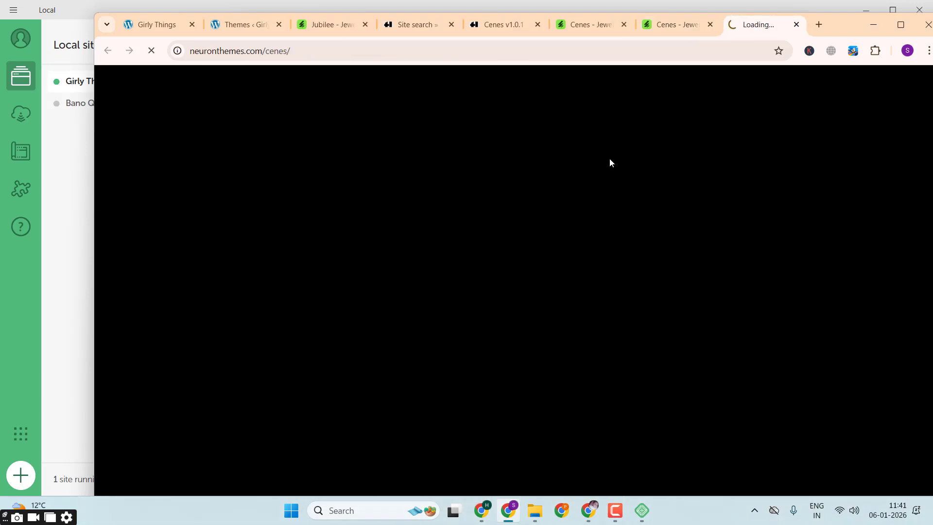
pyautogui.click(657, 33)
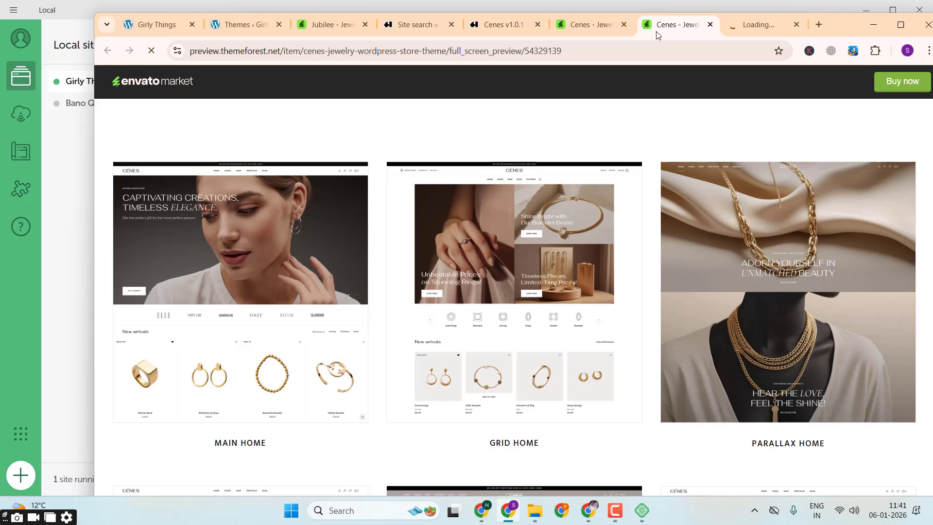
pyautogui.click(753, 25)
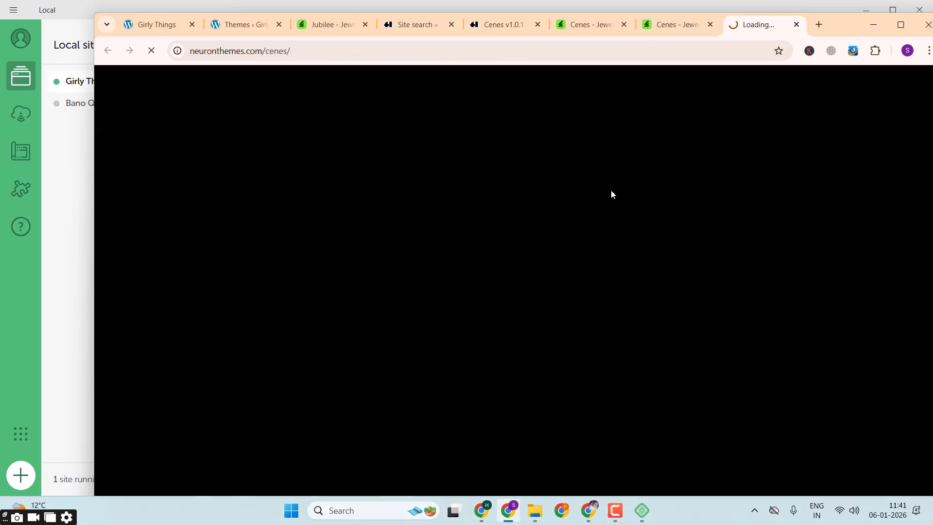
pyautogui.click(675, 28)
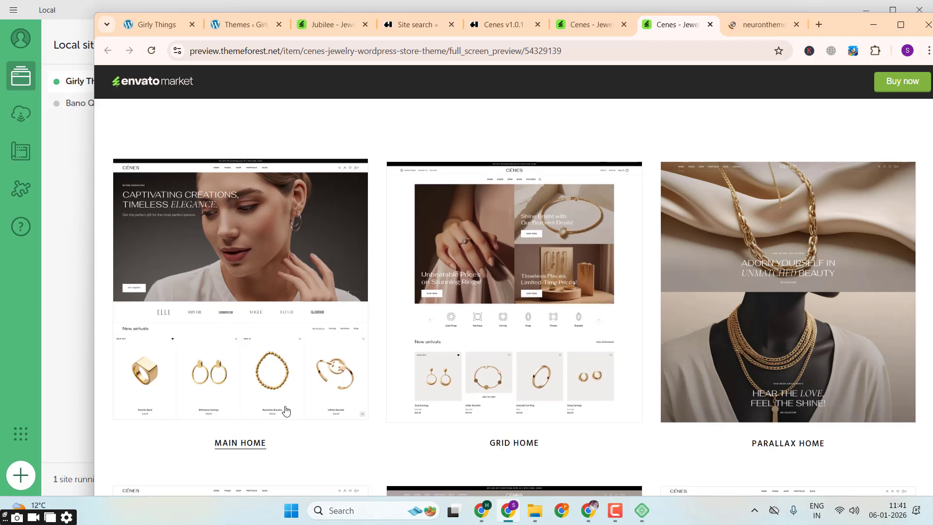
pyautogui.scroll(-8, 286, 411)
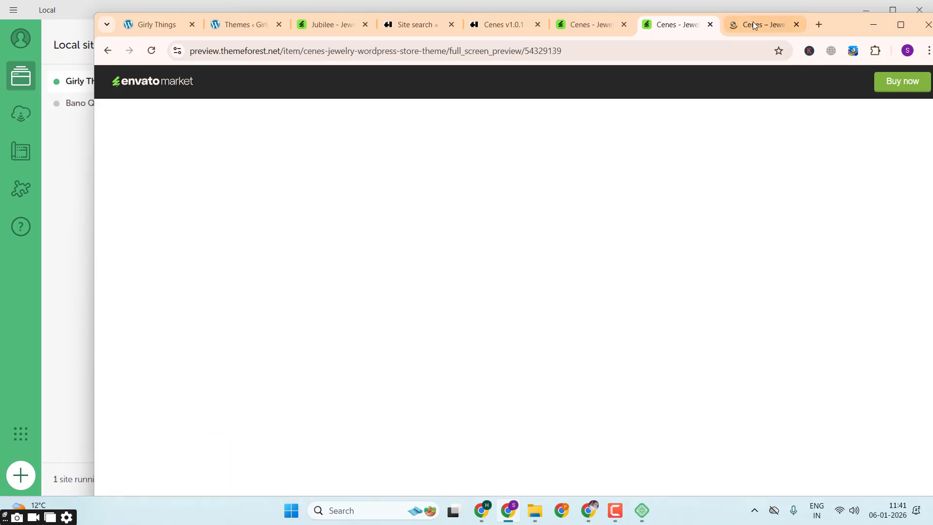
# Step: Bring up the Main Home demo, highlight its discount announcement, and view the product sections of the homepage
pyautogui.click(753, 23)
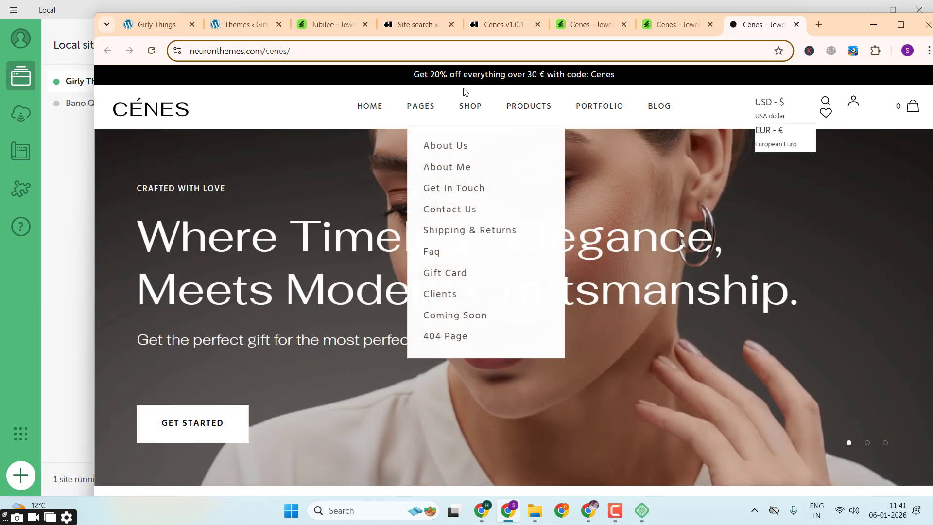
pyautogui.tripleClick(481, 76)
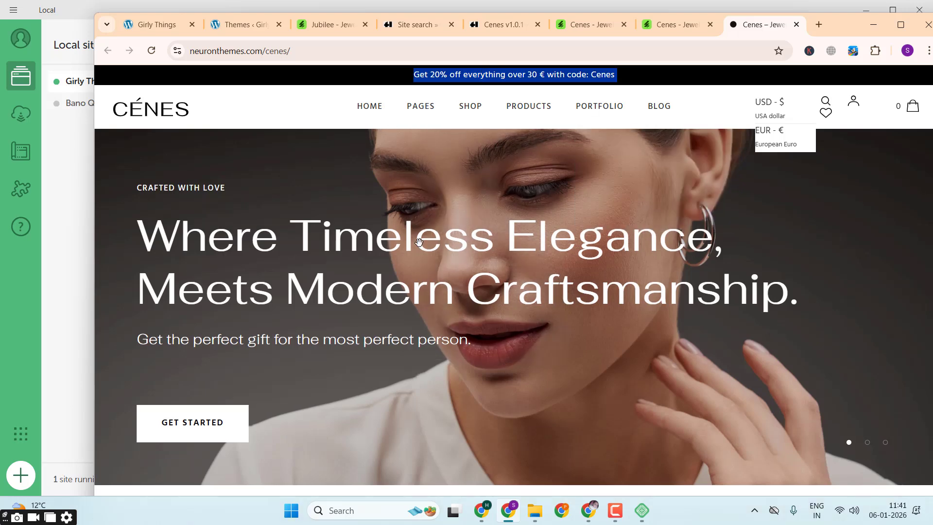
pyautogui.scroll(-2, 607, 184)
pyautogui.scroll(2, 654, 192)
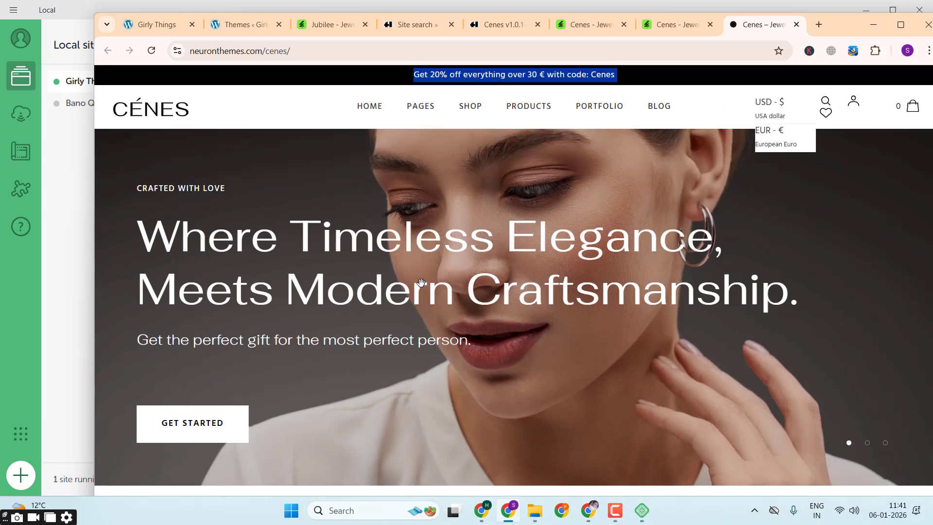
pyautogui.scroll(-5, 366, 237)
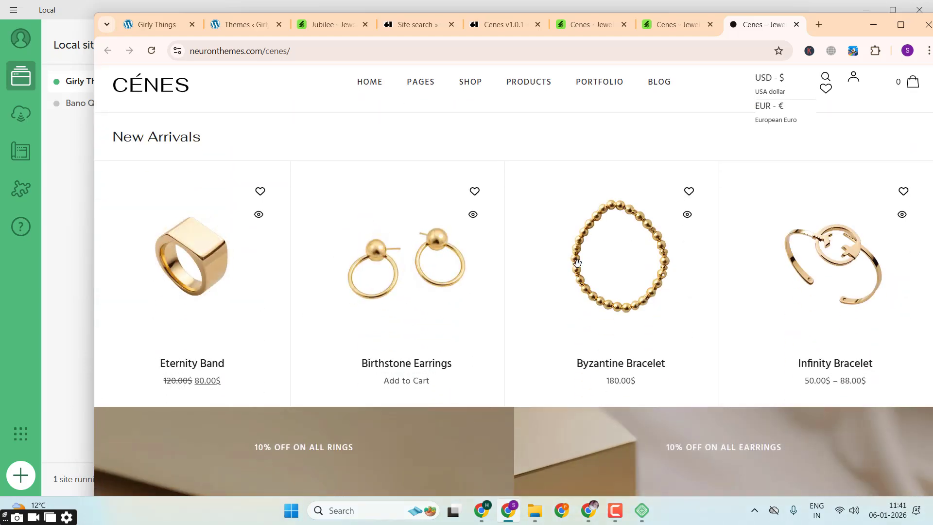
pyautogui.scroll(-14, 834, 260)
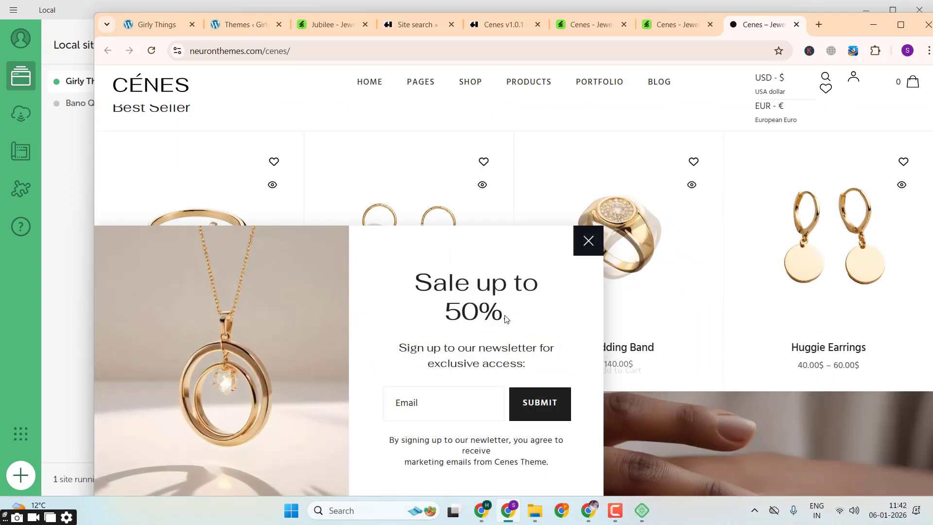
# Step: Dismiss the demo's newsletter popup and look through the remaining homepage sections, ending back at the hero banner
pyautogui.click(587, 239)
pyautogui.scroll(-3, 478, 317)
pyautogui.scroll(-15, 478, 318)
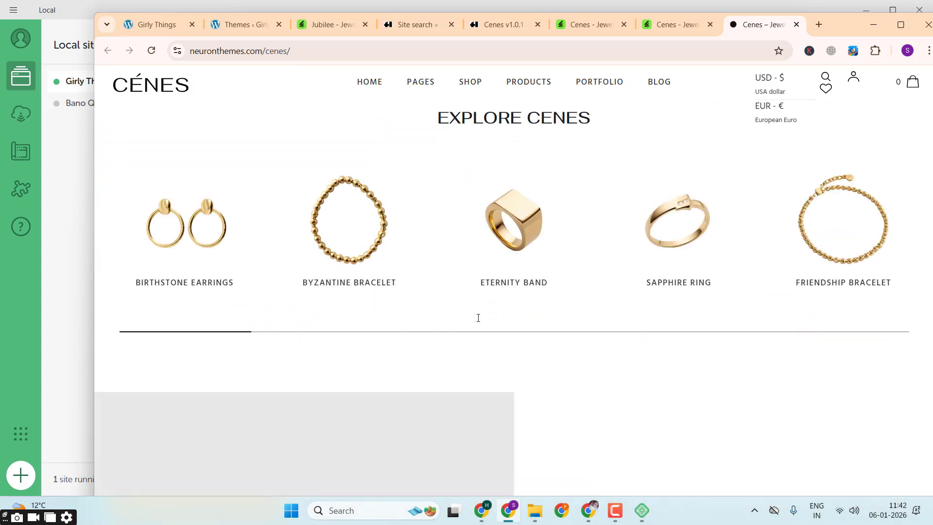
pyautogui.scroll(-15, 478, 317)
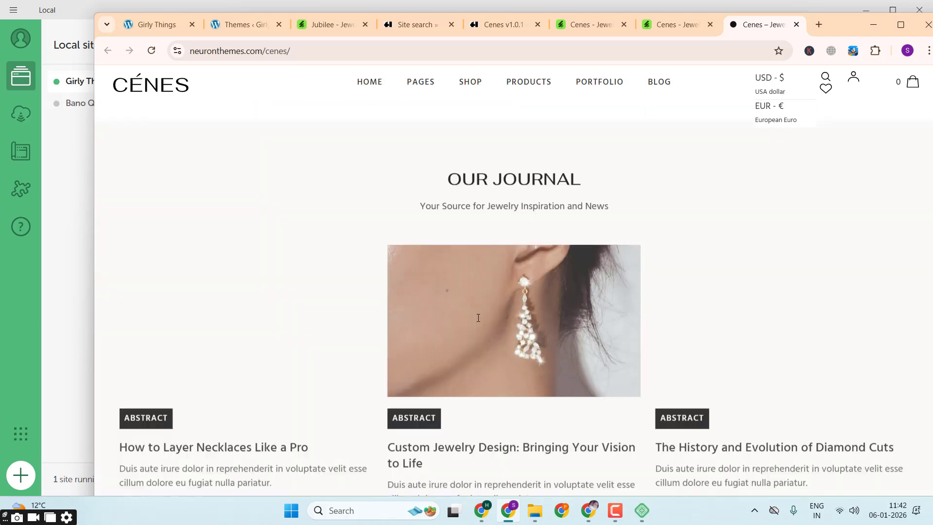
pyautogui.scroll(20, 478, 318)
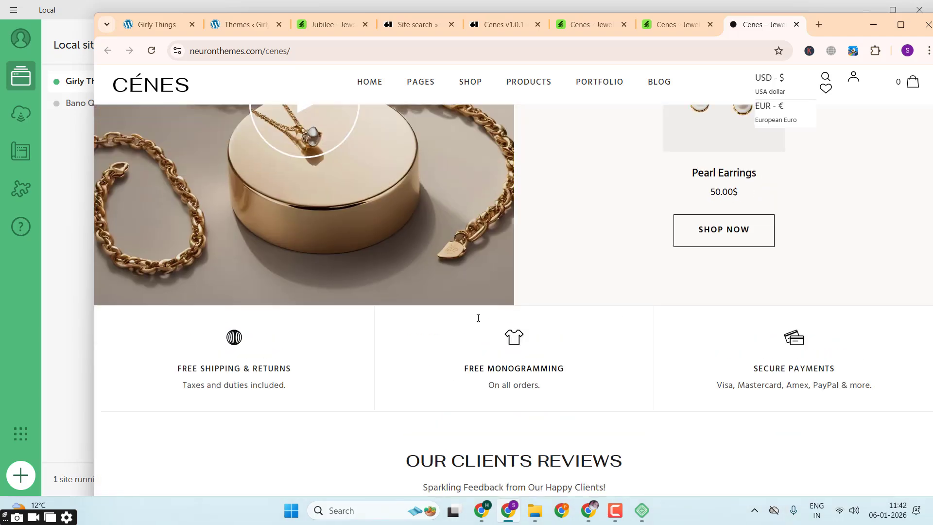
pyautogui.scroll(6, 478, 317)
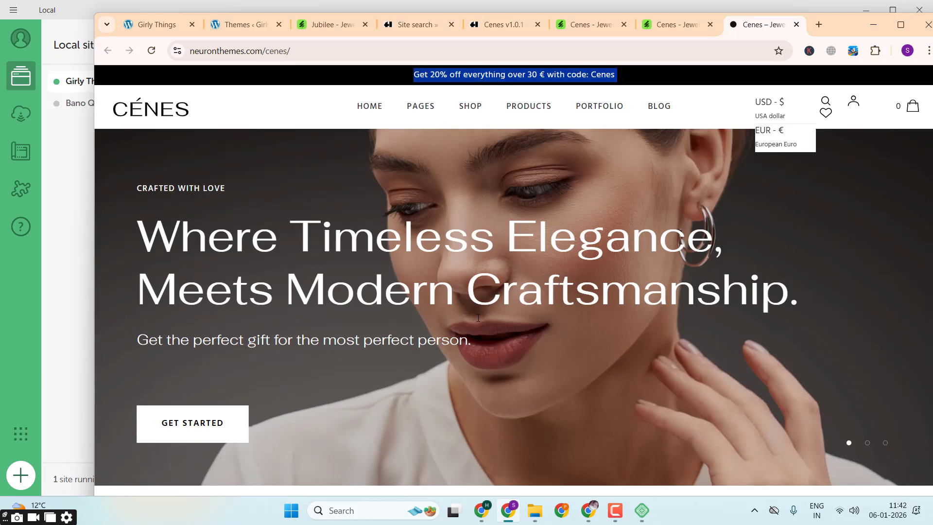
# Step: Return to the Cenes page on Themelock and open its workupload.com download link in a new tab
pyautogui.click(519, 24)
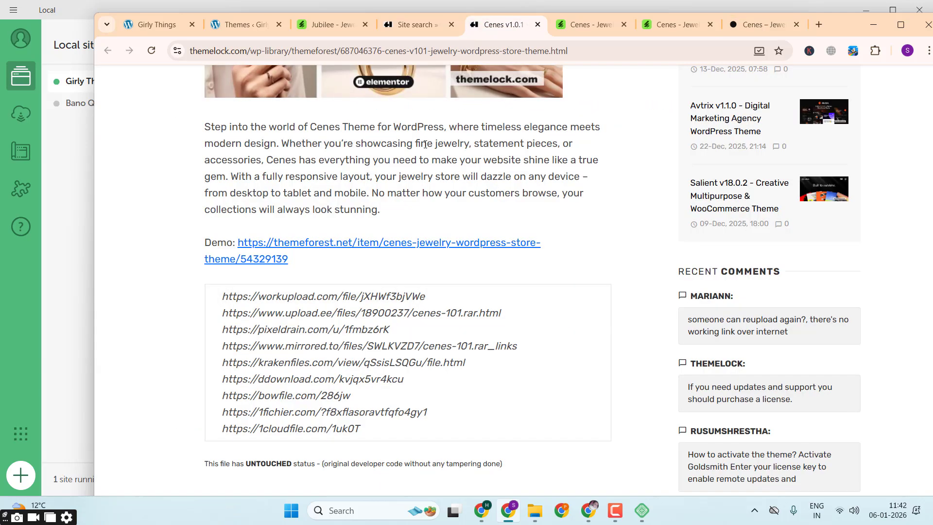
pyautogui.tripleClick(348, 297)
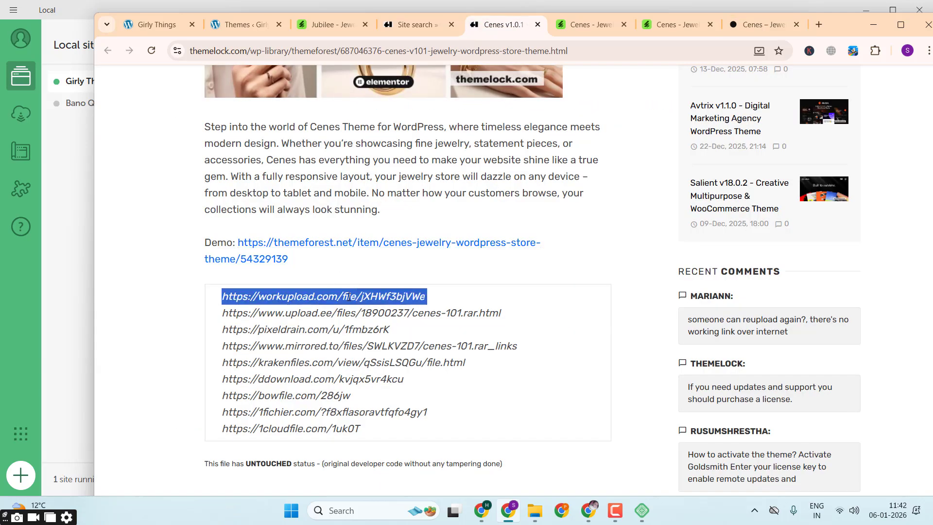
pyautogui.rightClick(349, 297)
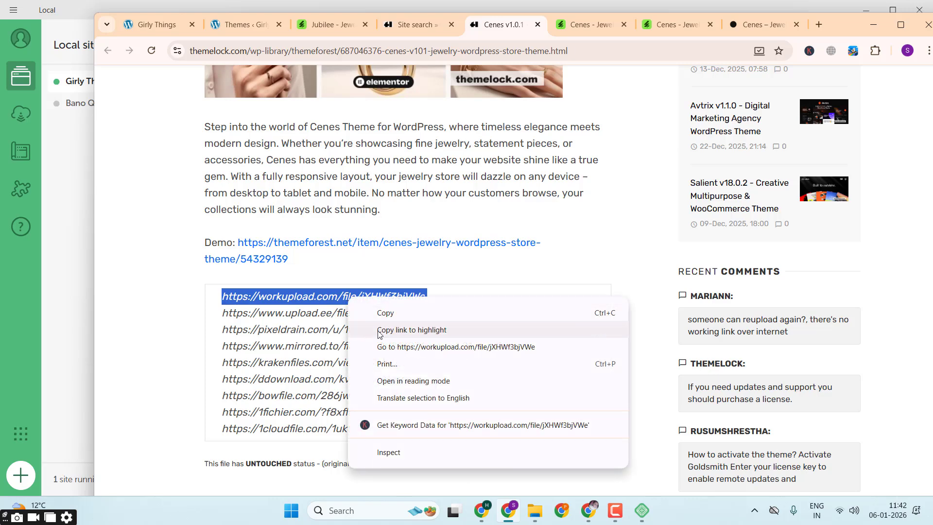
pyautogui.click(387, 346)
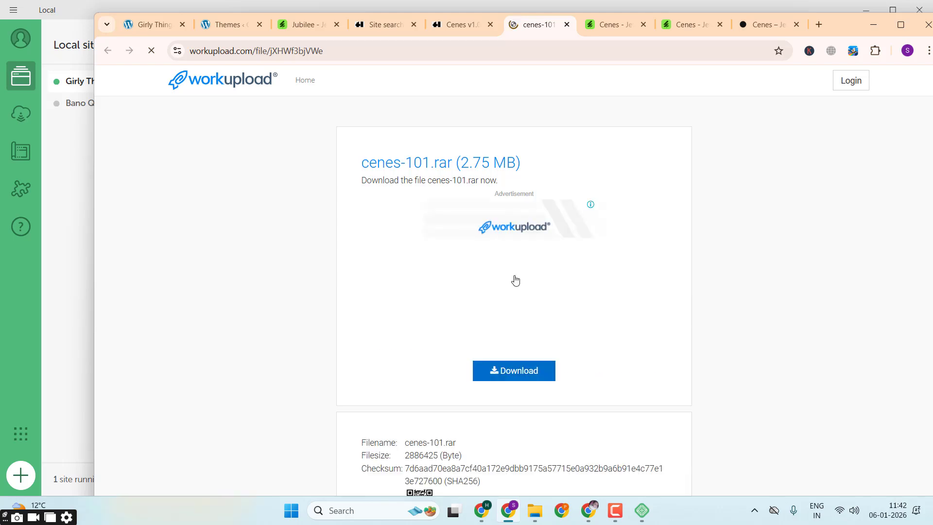
# Step: Download cenes-101.rar from workupload, closing the ad that interrupts it, and view the recent downloads
pyautogui.click(515, 280)
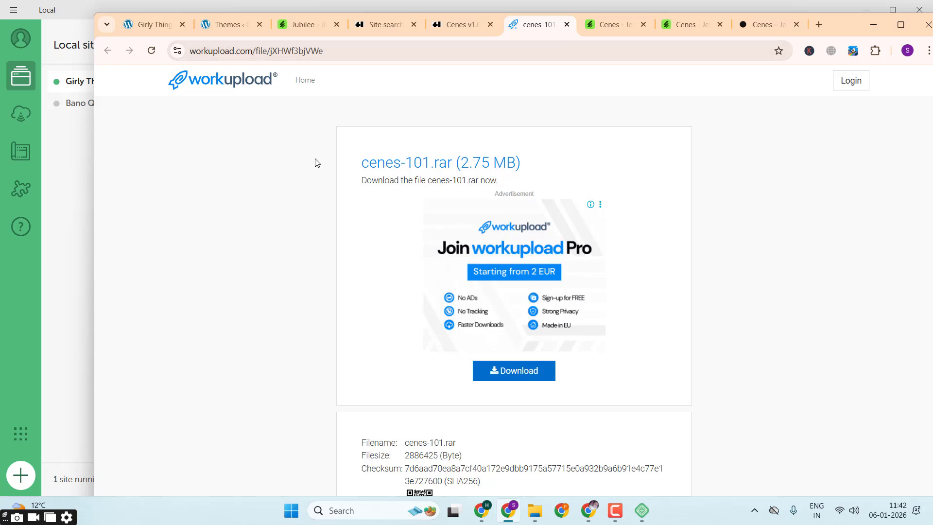
pyautogui.click(497, 376)
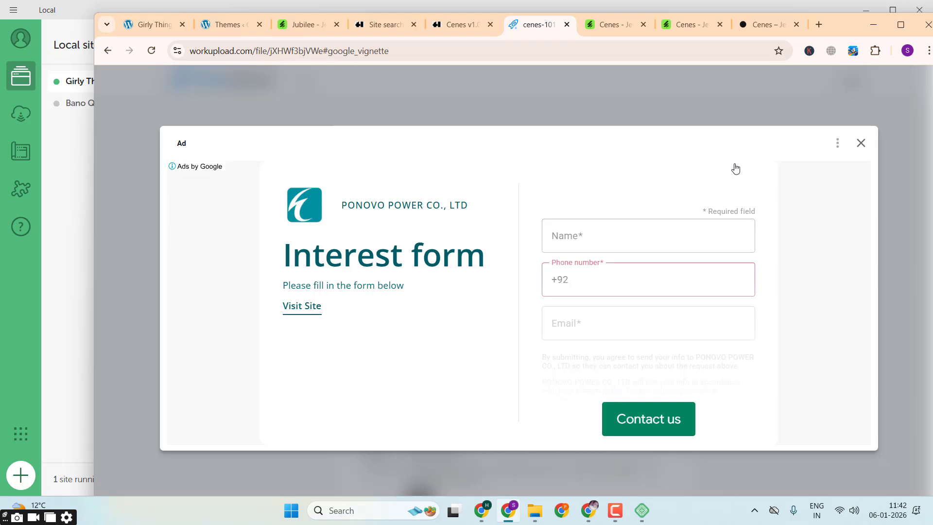
pyautogui.click(860, 144)
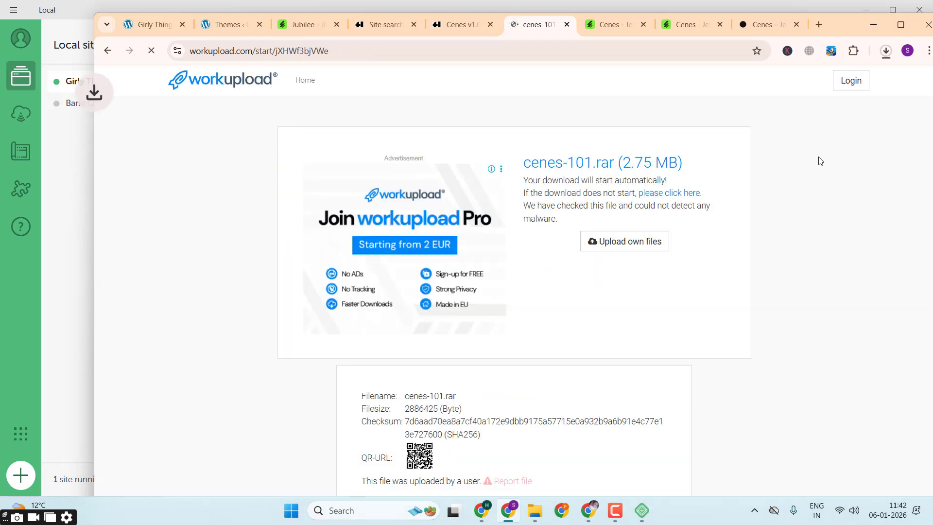
pyautogui.click(887, 56)
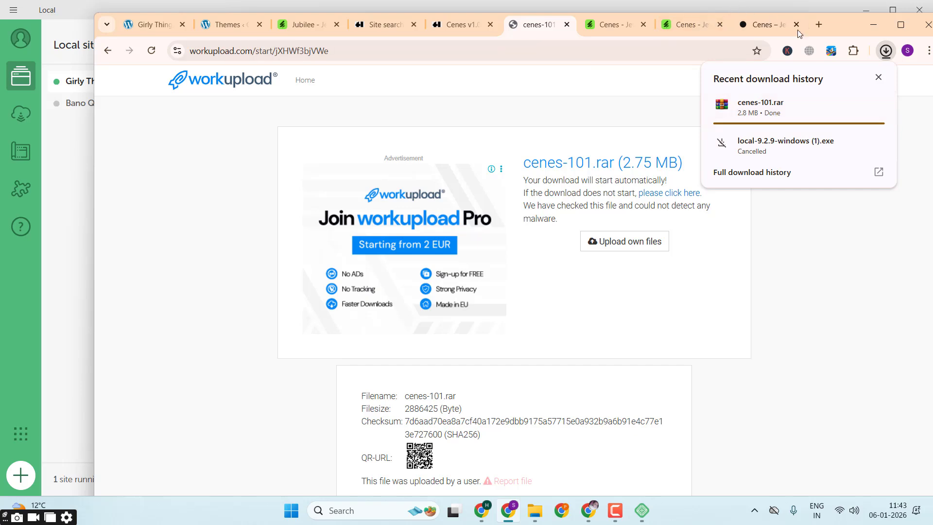
# Step: Search Google for "download winrar" in a new tab and download WinRAR 7.13 English 64 bit from the official site
pyautogui.click(811, 30)
pyautogui.click(818, 25)
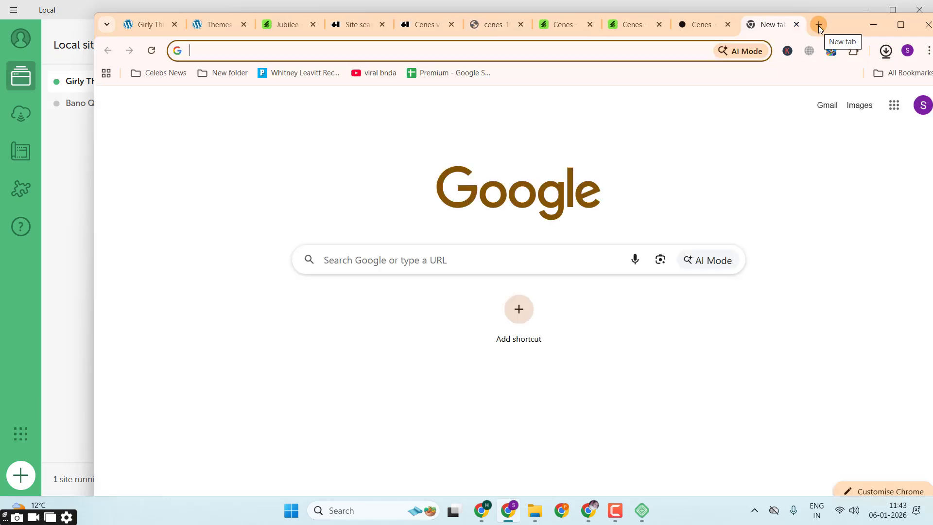
pyautogui.write('download winrar')
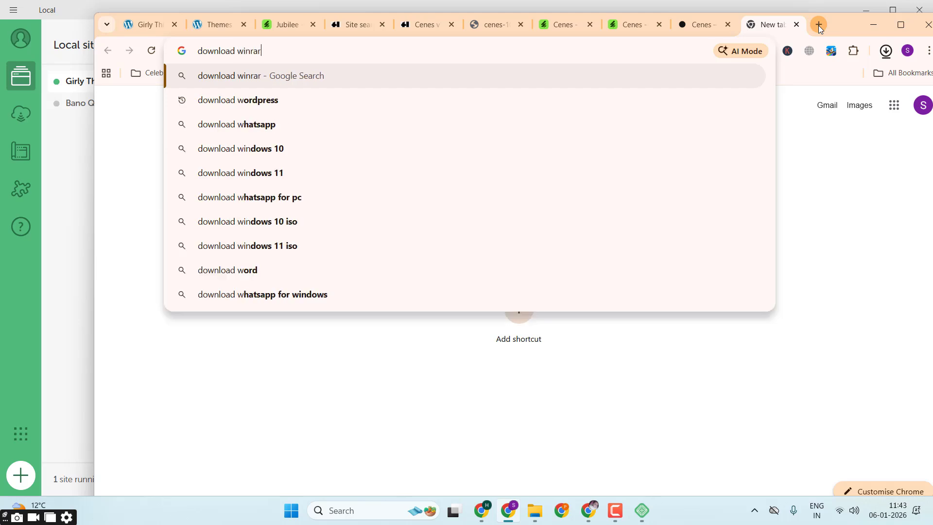
pyautogui.press('Return')
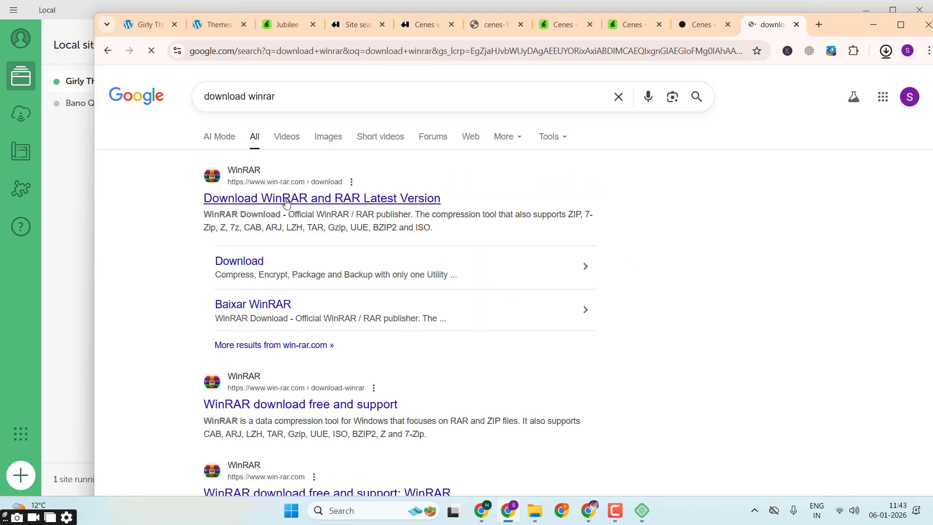
pyautogui.click(287, 199)
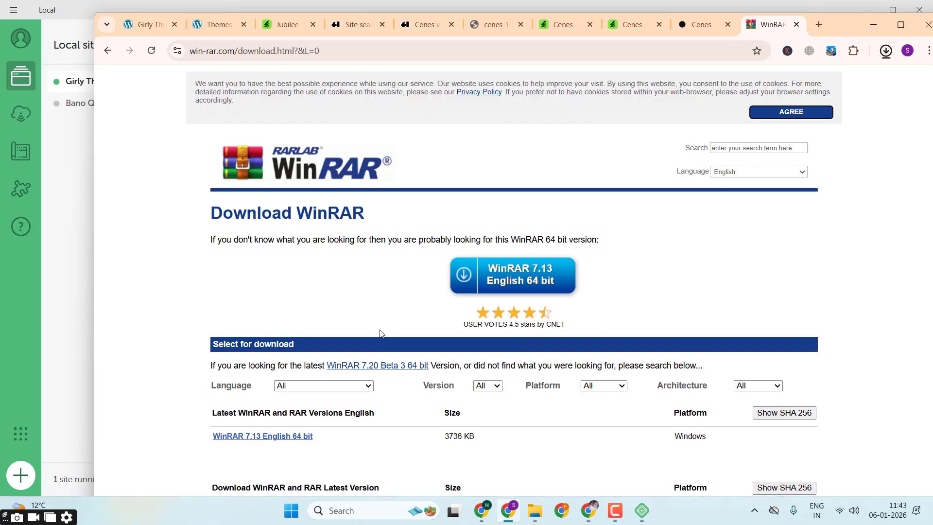
pyautogui.scroll(-3, 380, 333)
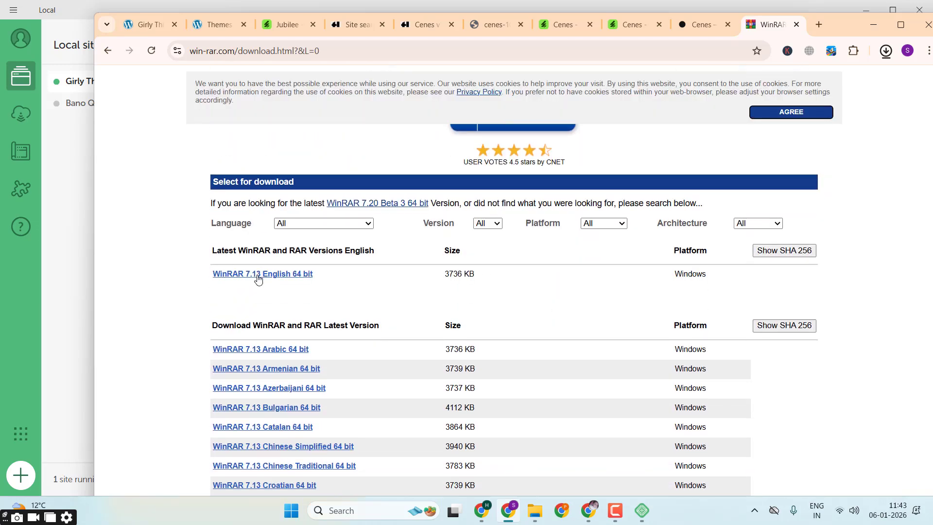
pyautogui.click(294, 281)
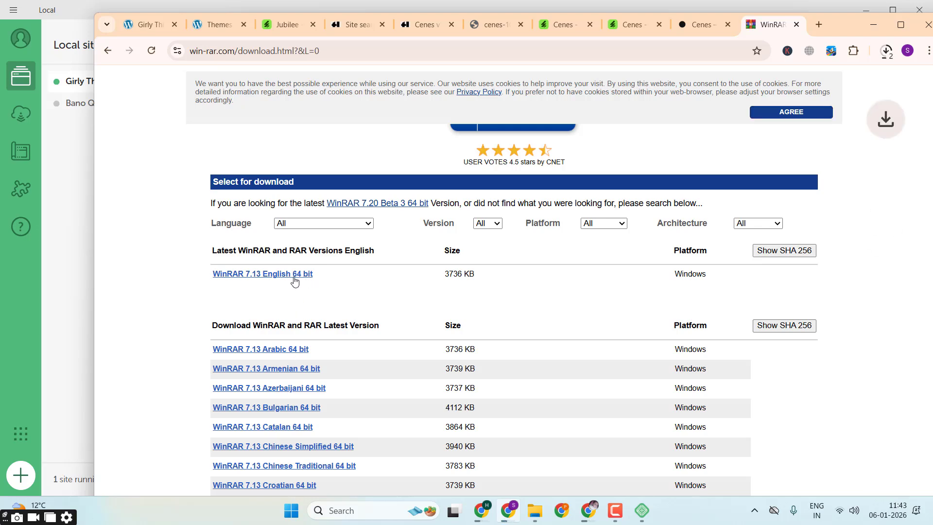
# Step: Run the downloaded winrar-x64-713.exe and install WinRAR with its default file associations and shell integration
pyautogui.click(888, 55)
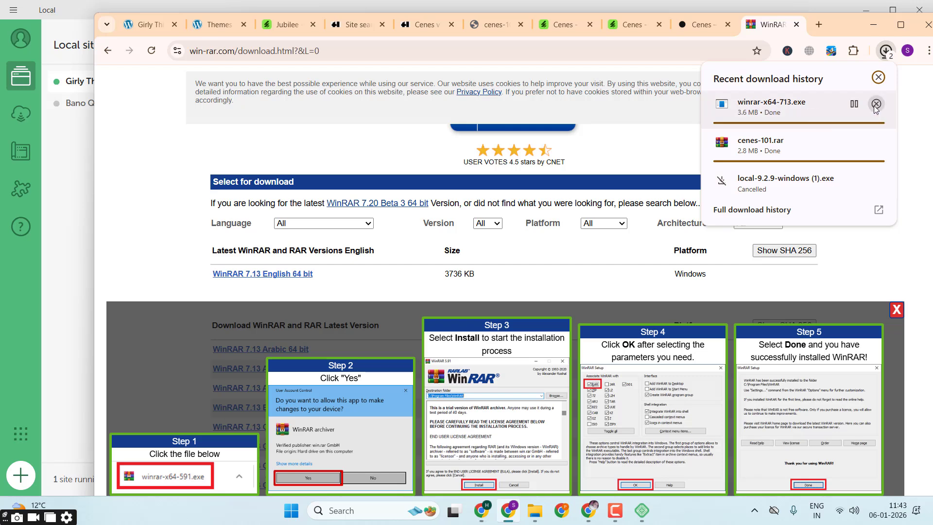
pyautogui.click(772, 112)
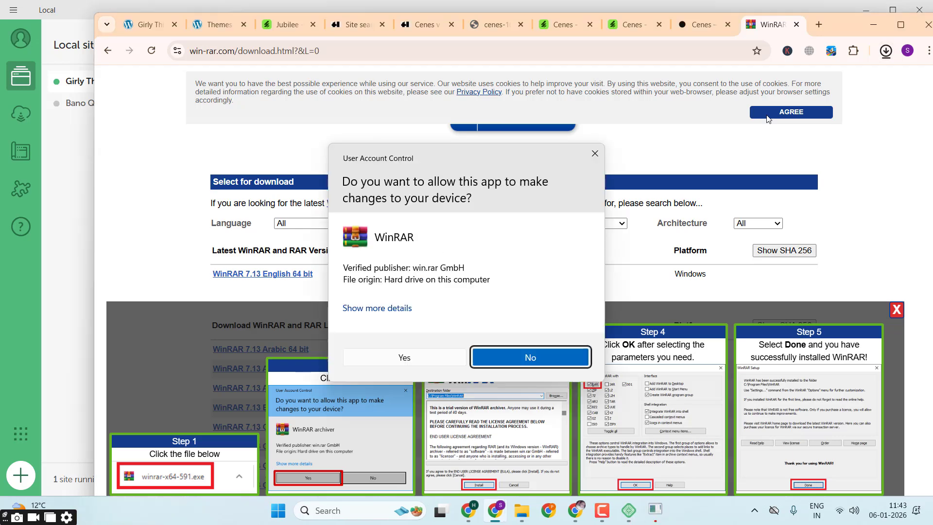
pyautogui.click(410, 356)
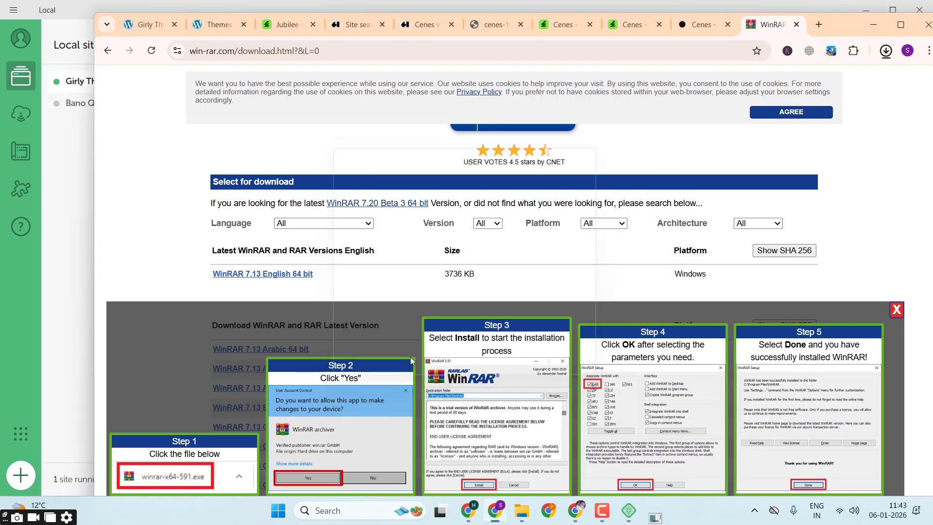
pyautogui.click(437, 376)
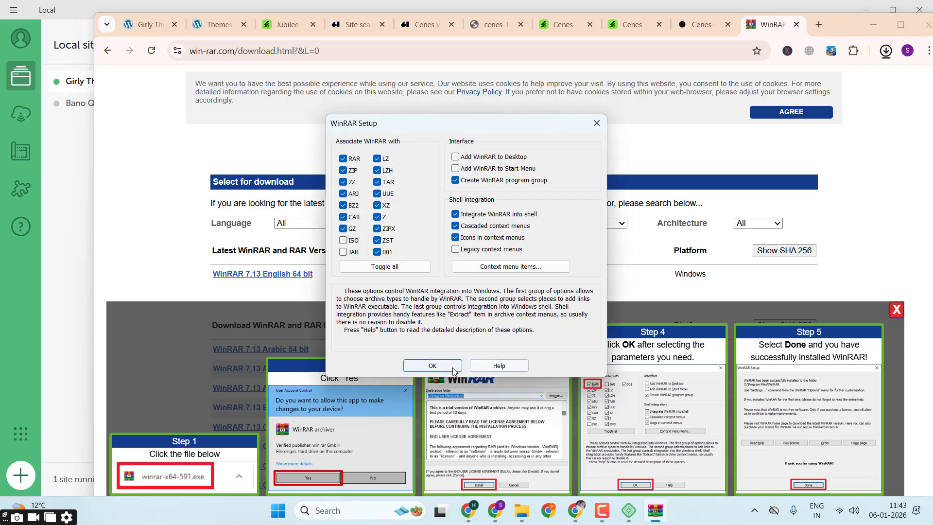
pyautogui.press('Return')
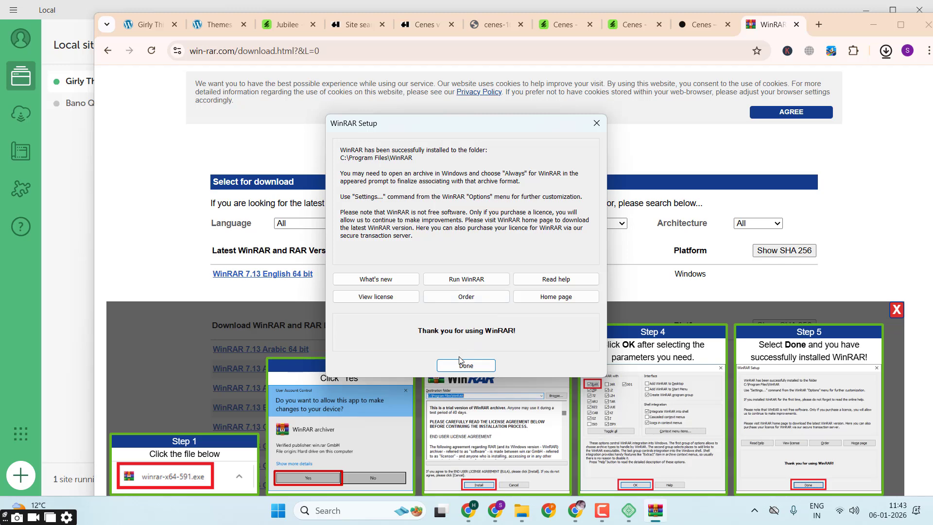
pyautogui.click(460, 365)
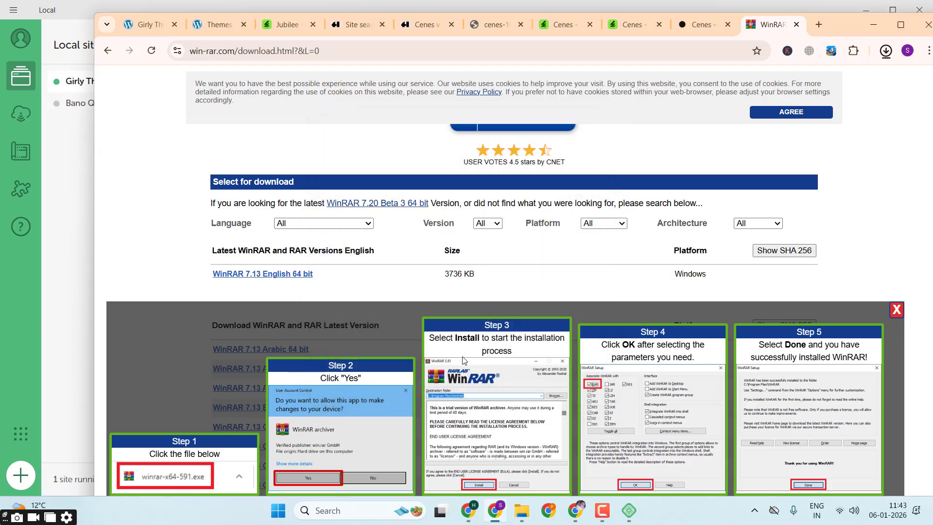
# Step: Minimize the browser and Local windows and open the Downloads folder in File Explorer
pyautogui.click(870, 25)
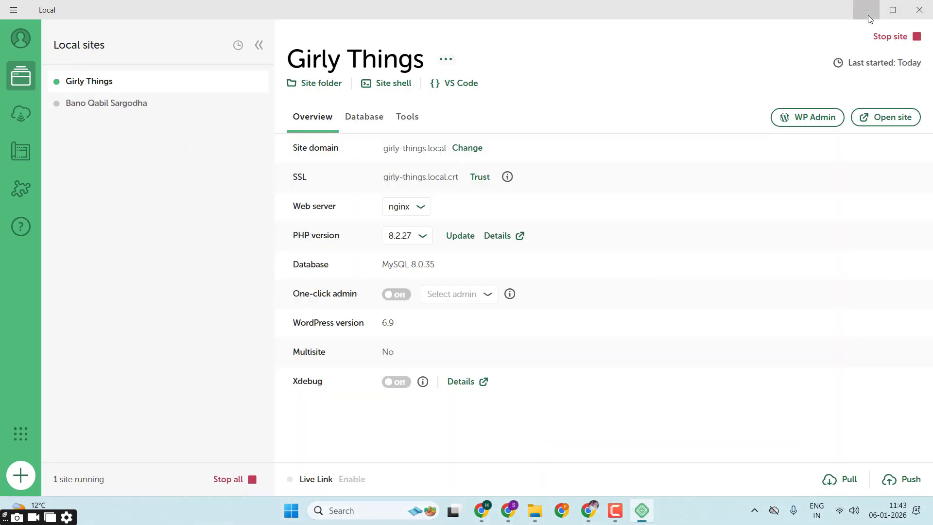
pyautogui.click(868, 15)
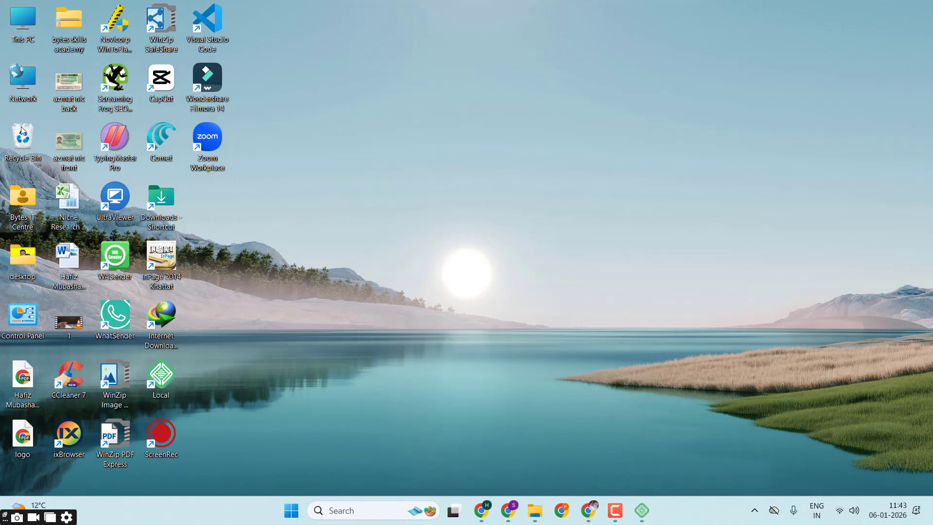
pyautogui.doubleClick(27, 39)
pyautogui.click(72, 194)
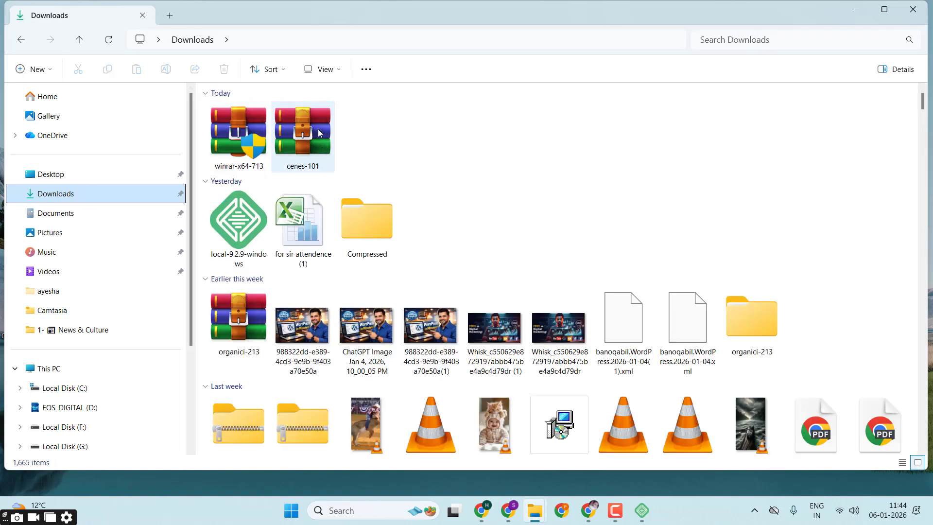
# Step: Extract the cenes-101 archive with WinRAR into a cenes-101 folder inside Downloads
pyautogui.click(319, 133)
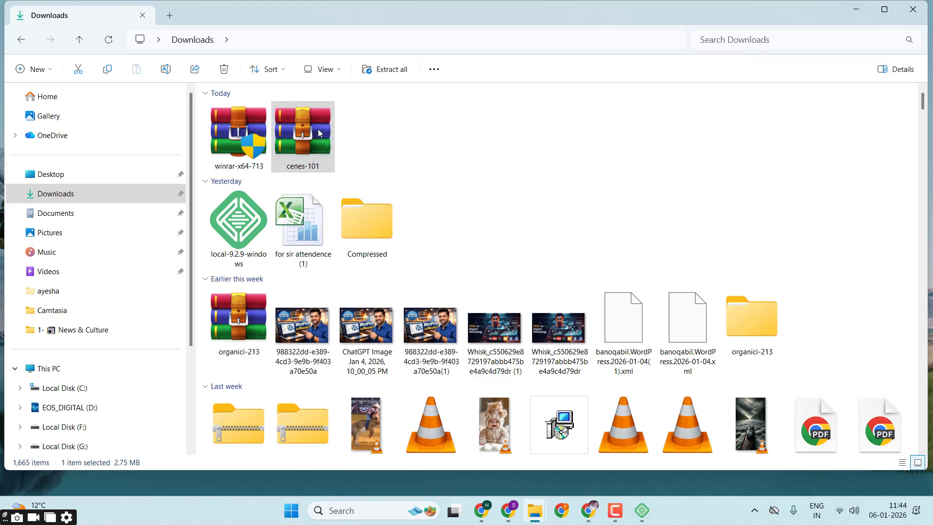
pyautogui.rightClick(317, 129)
pyautogui.moveTo(386, 350)
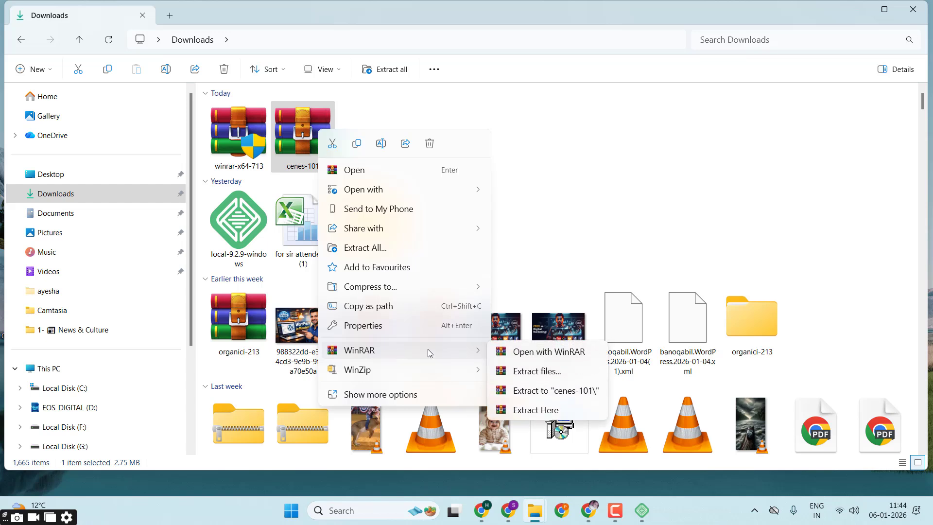
pyautogui.click(519, 373)
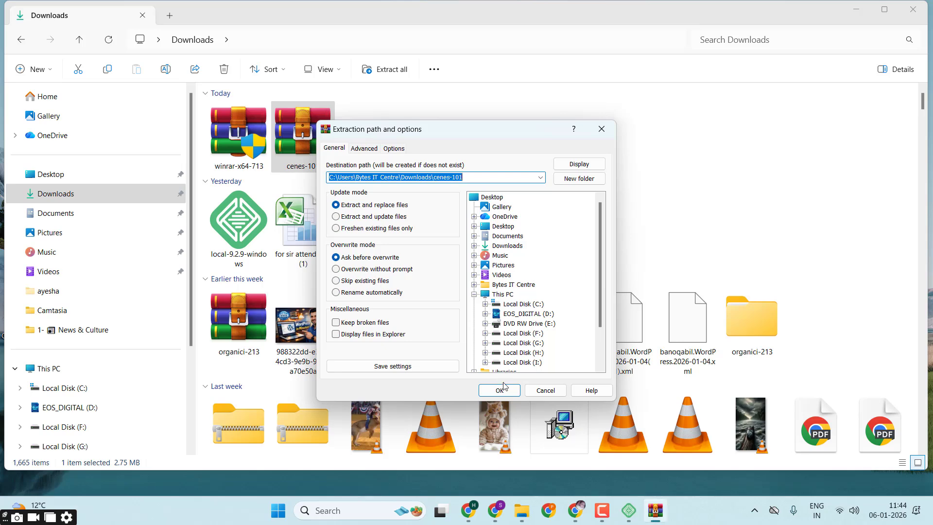
pyautogui.click(499, 390)
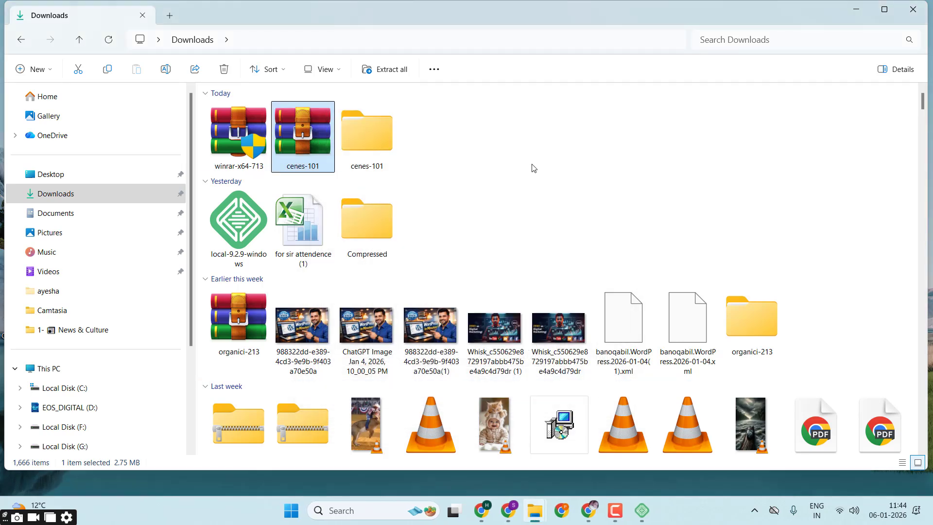
# Step: Open the extracted cenes-101 folder and its cenes-101 subfolder, and select the cenes zip file
pyautogui.doubleClick(377, 144)
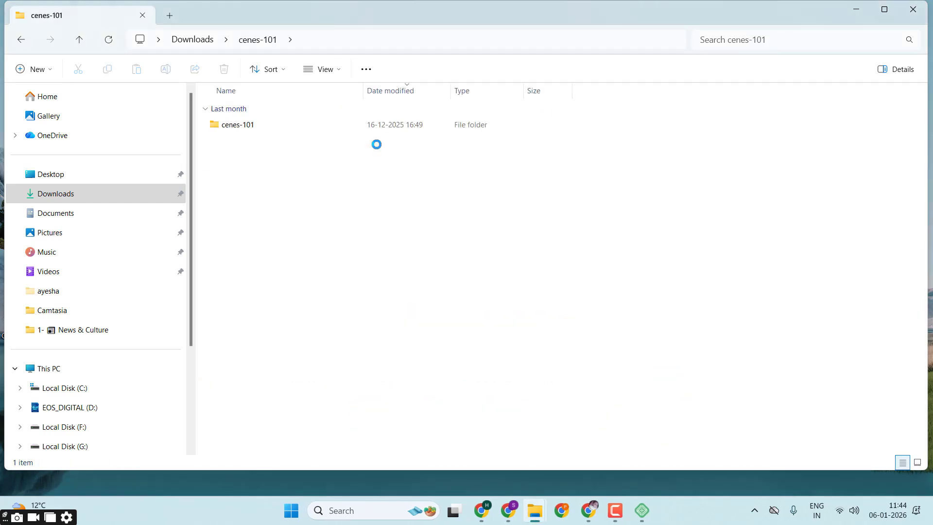
pyautogui.doubleClick(368, 128)
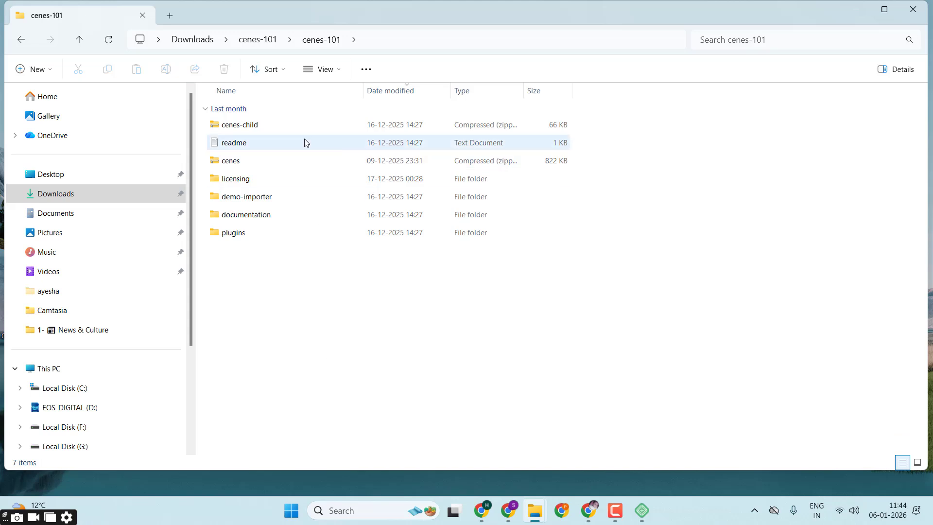
pyautogui.click(277, 127)
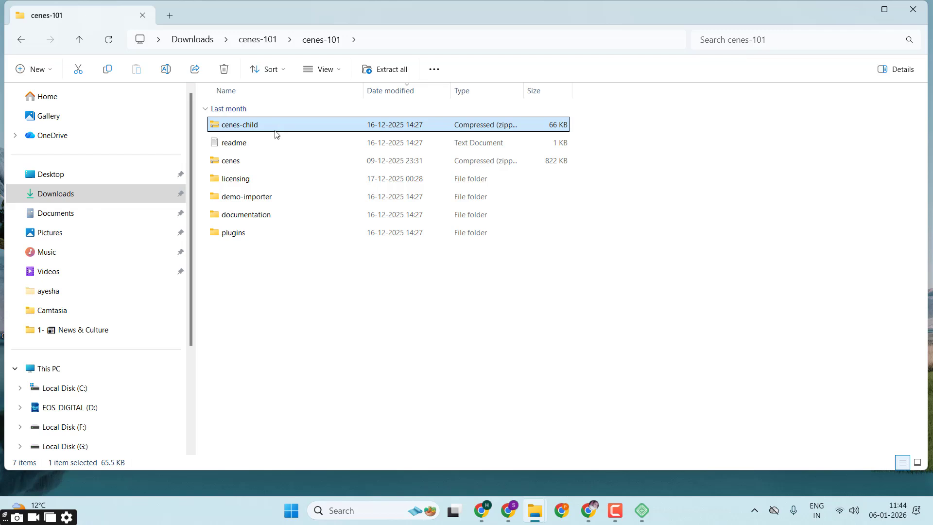
pyautogui.click(240, 168)
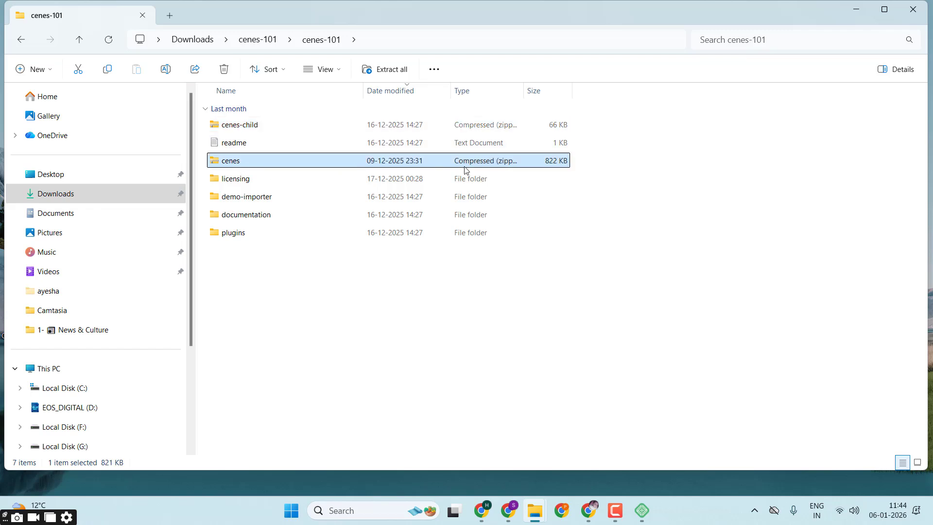
# Step: Check the file type of the cenes archive in its properties, highlighting the type text, and close the properties
pyautogui.moveTo(465, 170)
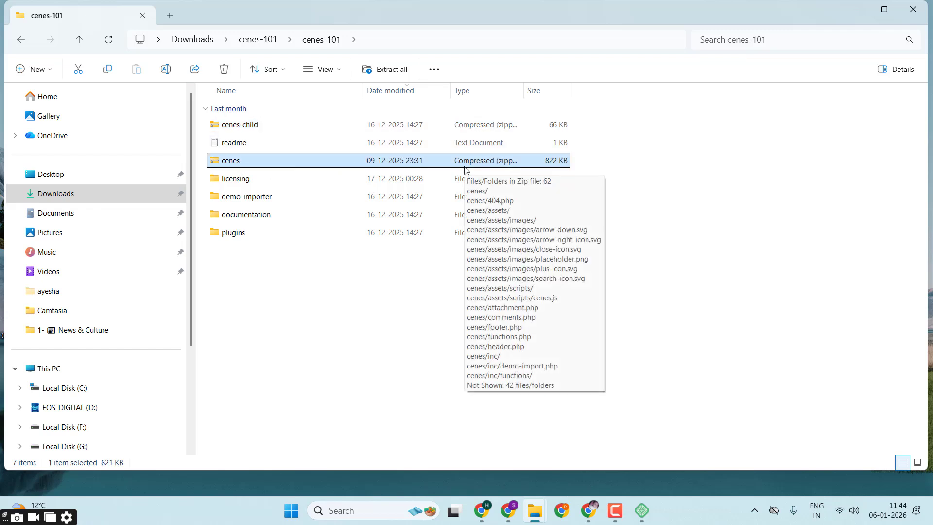
pyautogui.rightClick(465, 170)
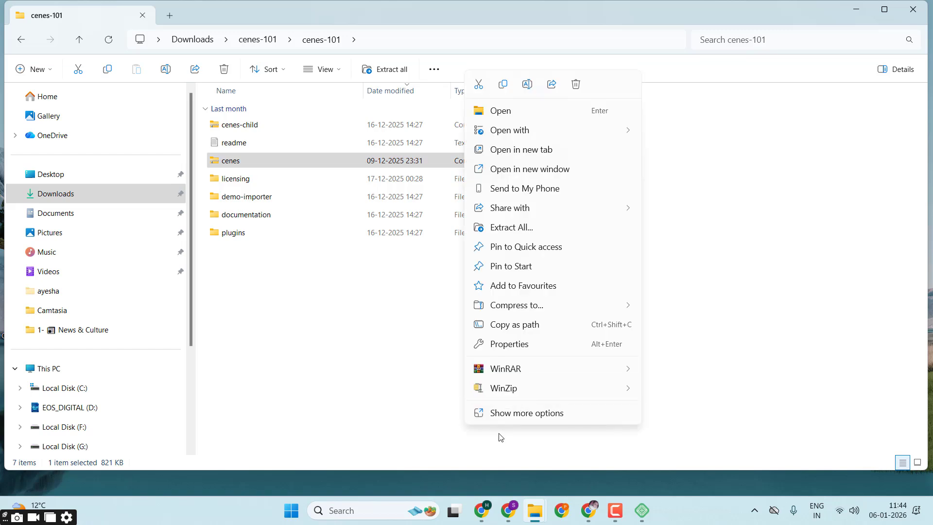
pyautogui.click(520, 413)
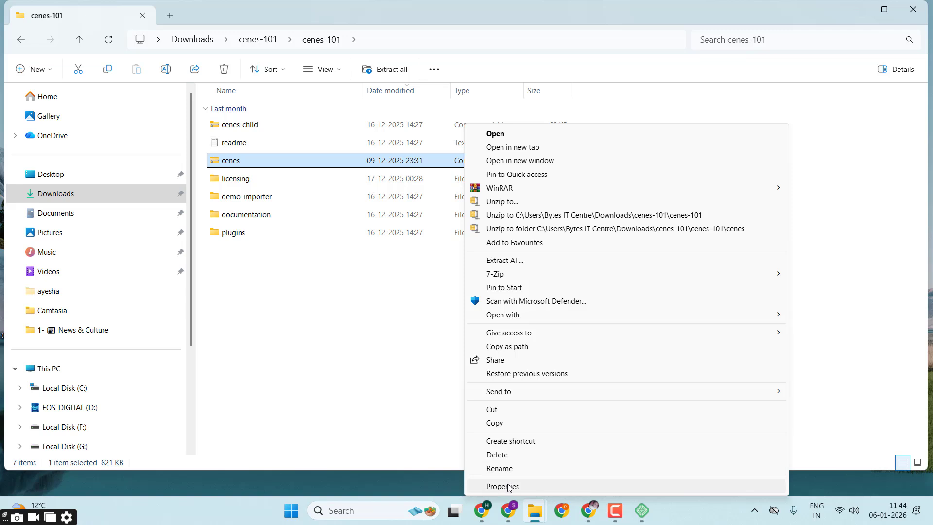
pyautogui.click(507, 483)
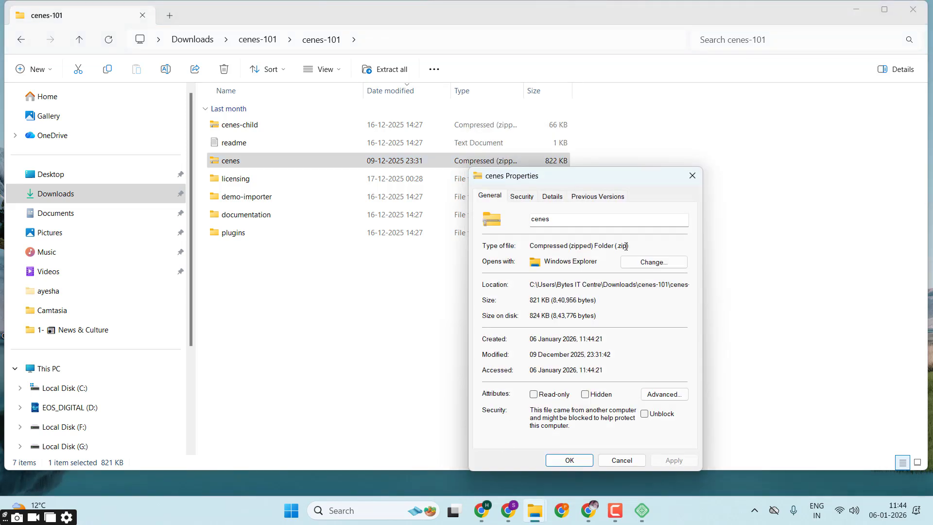
pyautogui.moveTo(611, 246); pyautogui.dragTo(640, 247)
pyautogui.doubleClick(577, 245)
pyautogui.click(612, 245)
pyautogui.doubleClick(622, 244)
pyautogui.click(692, 176)
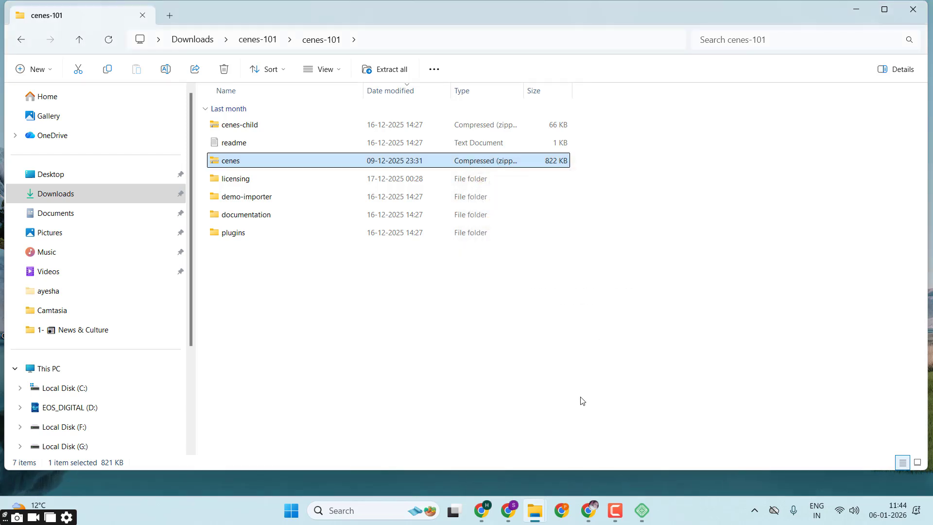
# Step: Switch back to Chrome, return to the Girly Things Themes page in WordPress, and start adding a theme
pyautogui.moveTo(507, 510)
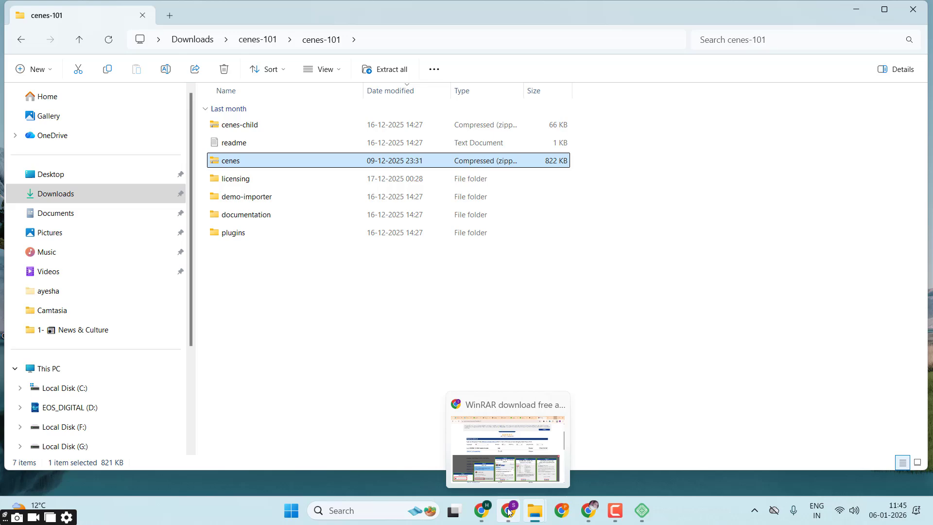
pyautogui.click(508, 442)
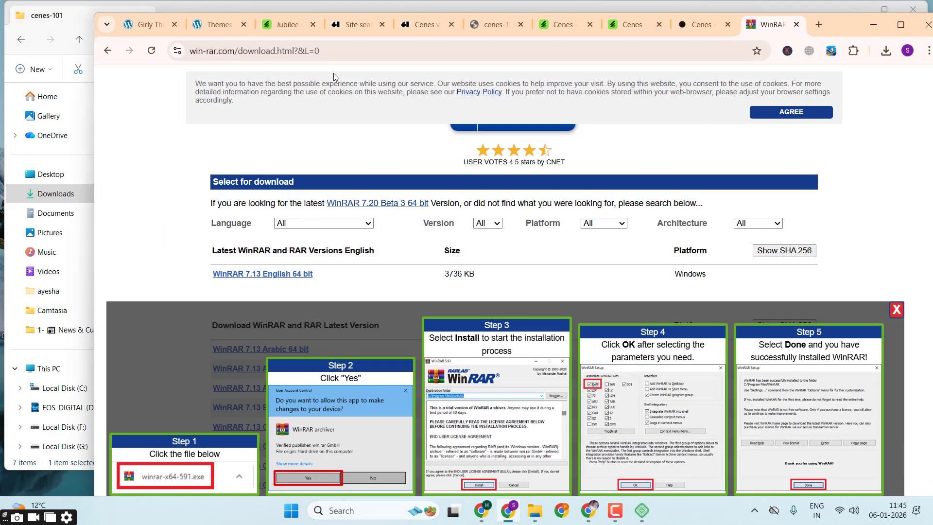
pyautogui.click(214, 29)
pyautogui.click(300, 107)
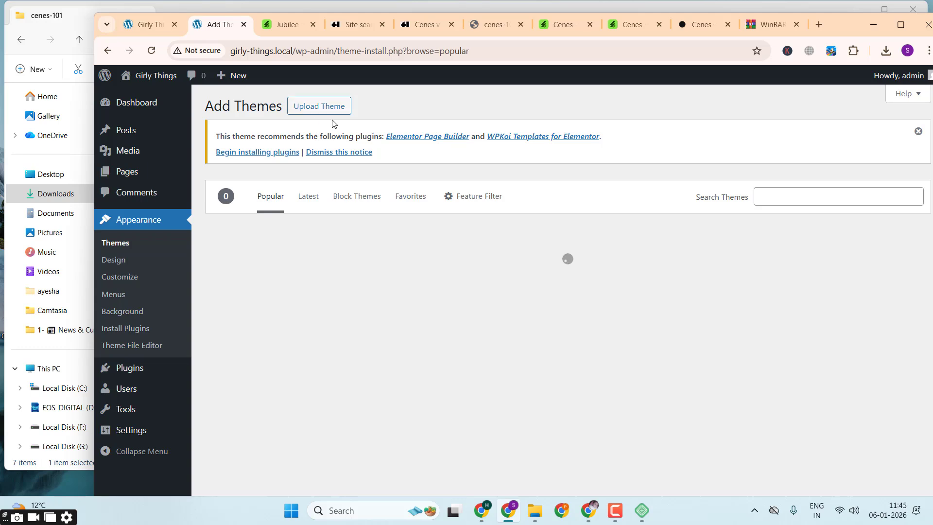
# Step: Upload cenes.zip from the inner cenes-101 folder in Downloads and install it as a theme
pyautogui.click(335, 107)
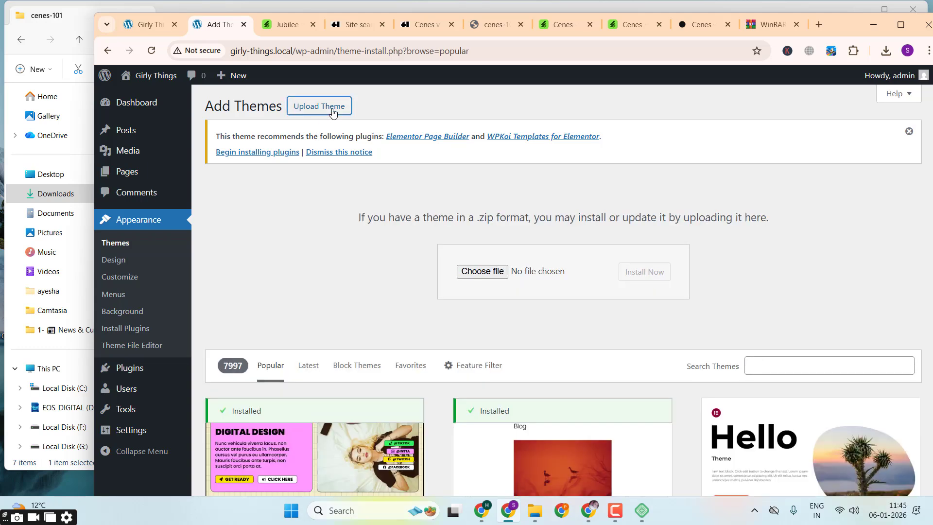
pyautogui.click(465, 272)
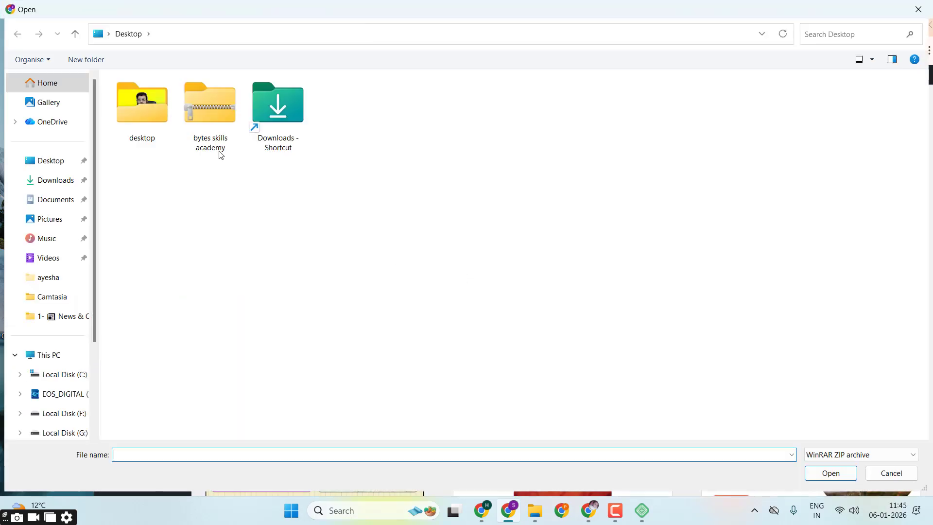
pyautogui.click(69, 180)
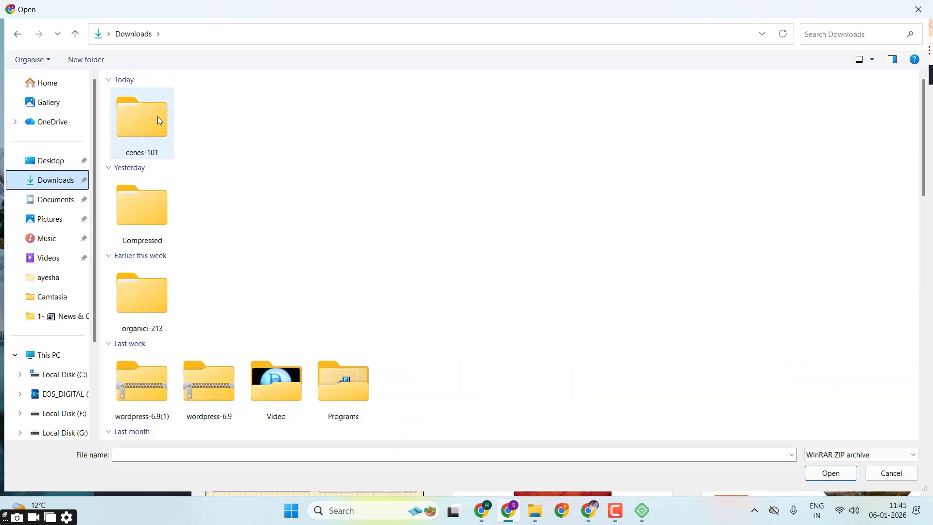
pyautogui.doubleClick(157, 116)
pyautogui.doubleClick(159, 120)
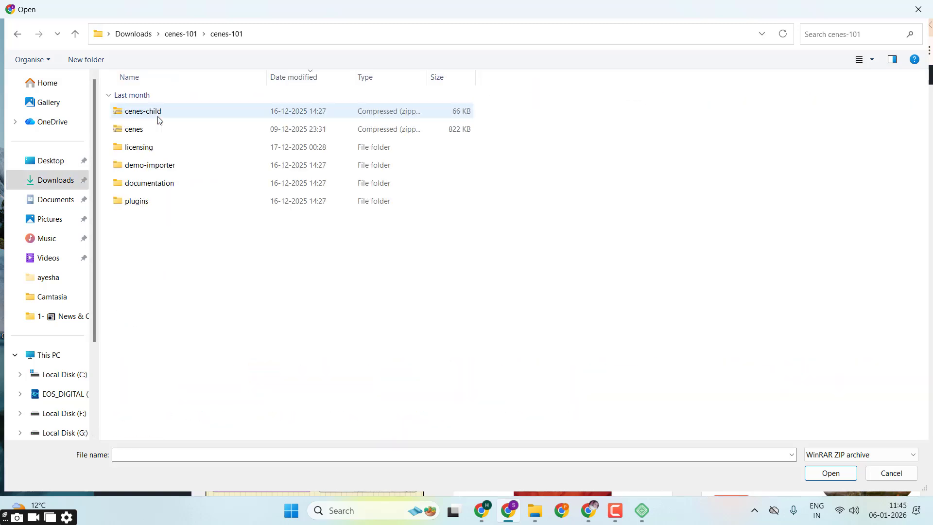
pyautogui.doubleClick(137, 130)
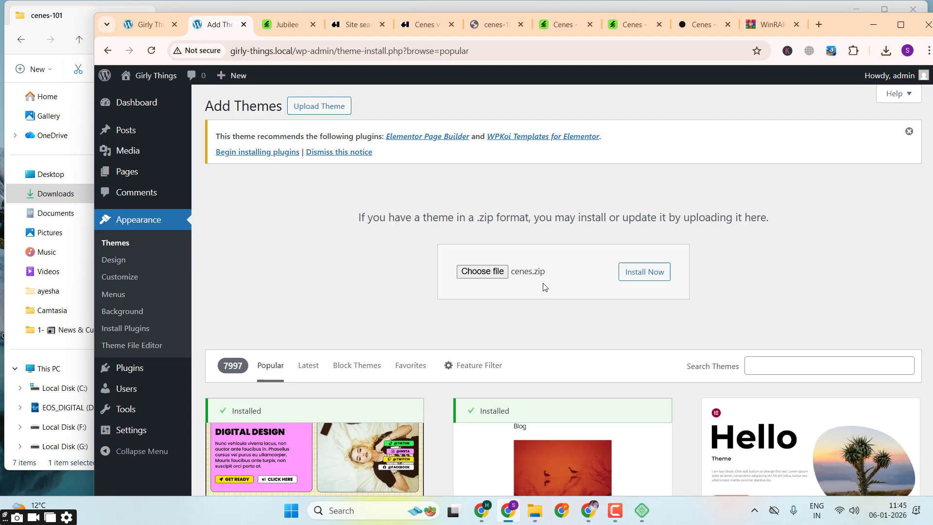
pyautogui.click(665, 273)
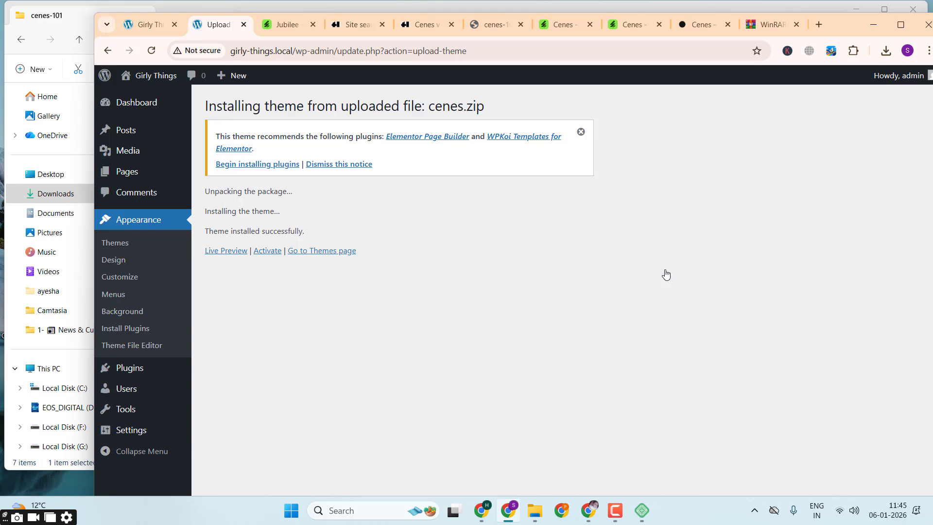
# Step: Activate the installed Cenes theme and close the surplus browser tabs, keeping only Girly Things and the theme setup
pyautogui.click(269, 251)
pyautogui.click(312, 25)
pyautogui.click(313, 25)
pyautogui.click(313, 25)
pyautogui.click(313, 26)
pyautogui.click(313, 25)
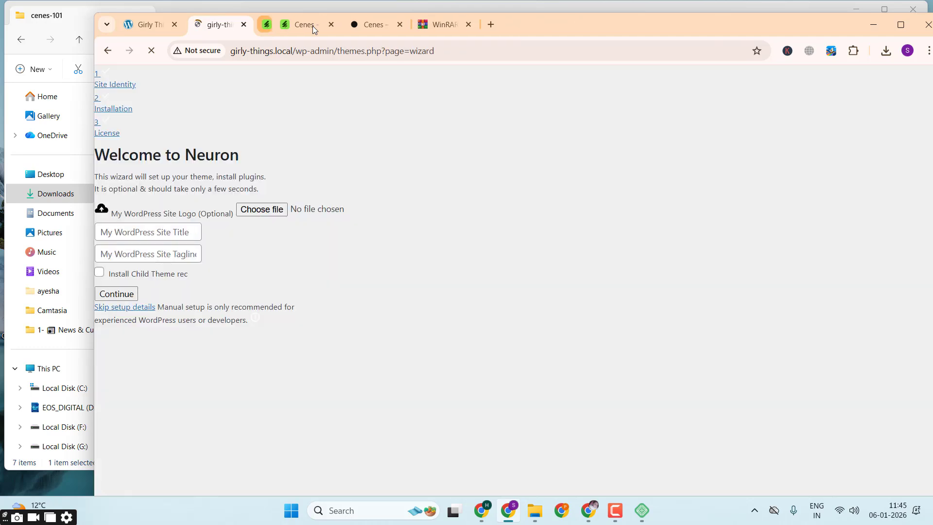
pyautogui.click(313, 25)
pyautogui.click(313, 25)
pyautogui.click(312, 25)
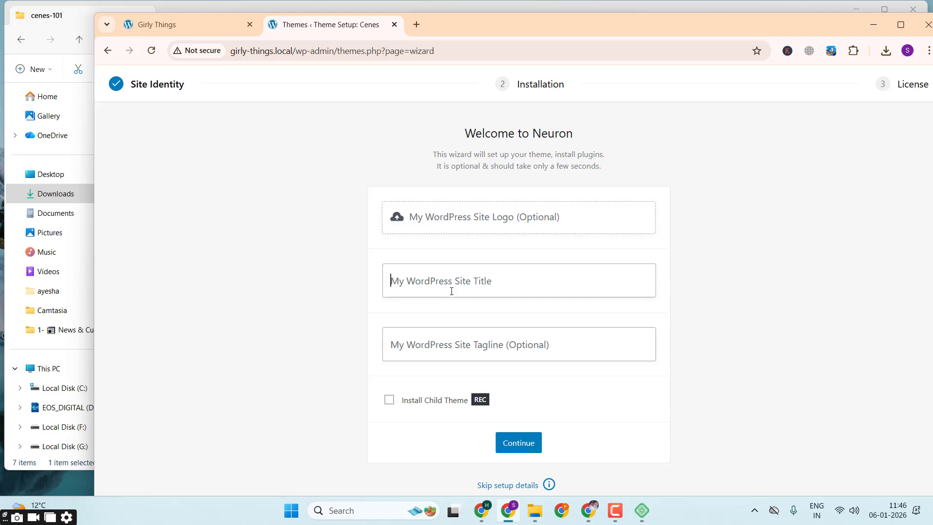
# Step: Set the site title to Girly Things and the tagline to "Buy Beauty & comsmatic Products online", and continue to the plugin installation
pyautogui.write('Girly Things')
pyautogui.press('Tab')
pyautogui.write('Buy Girl')
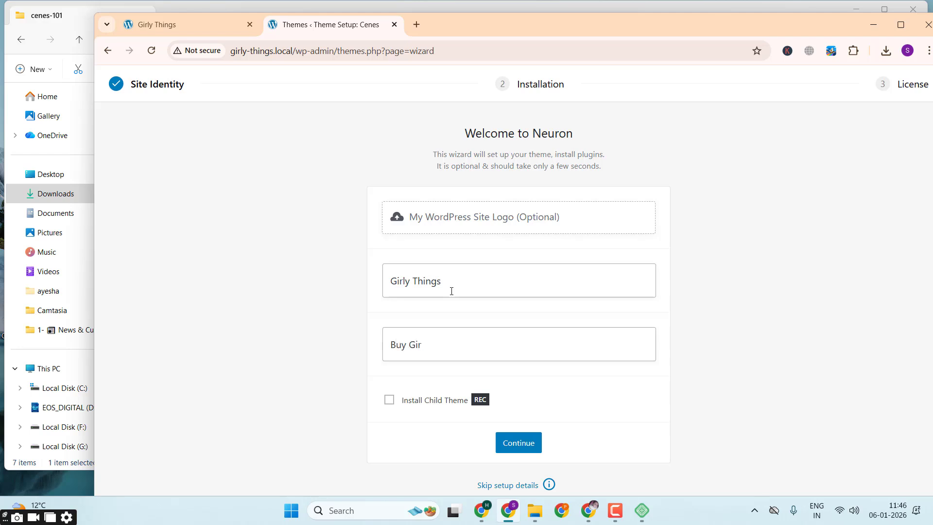
pyautogui.press('BackSpace')
pyautogui.press('BackSpace')
pyautogui.press('BackSpace')
pyautogui.write('Beauty & comsmatic ')
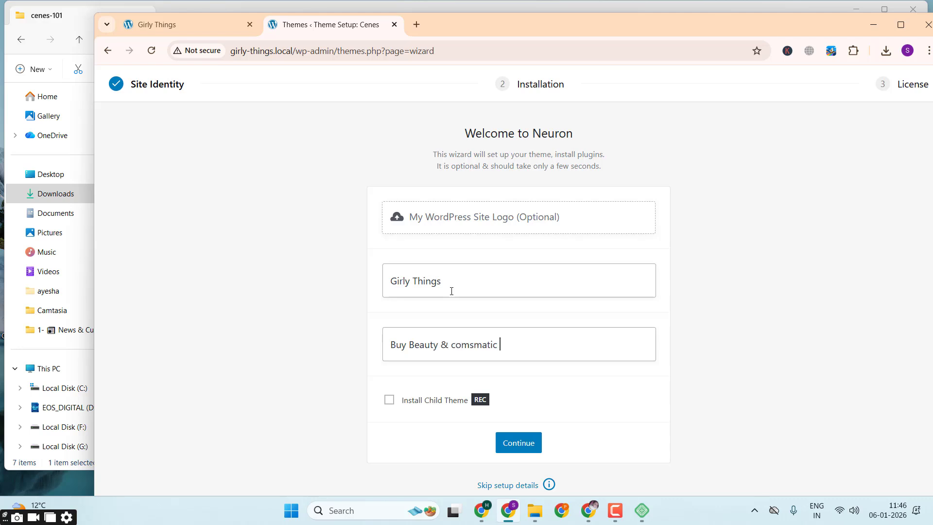
pyautogui.write('Products online')
pyautogui.click(525, 448)
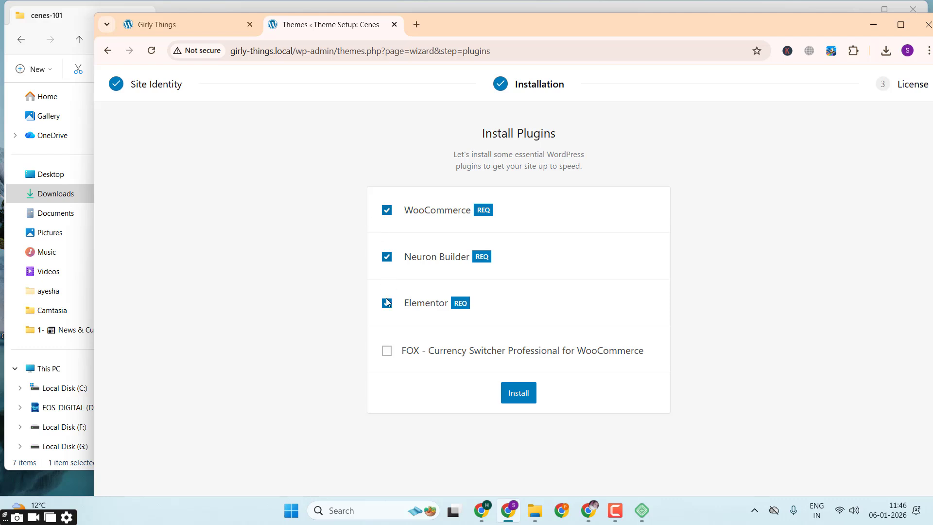
# Step: Include FOX - Currency Switcher Professional for WooCommerce and install it with WooCommerce, Neuron Builder and Elementor
pyautogui.click(387, 350)
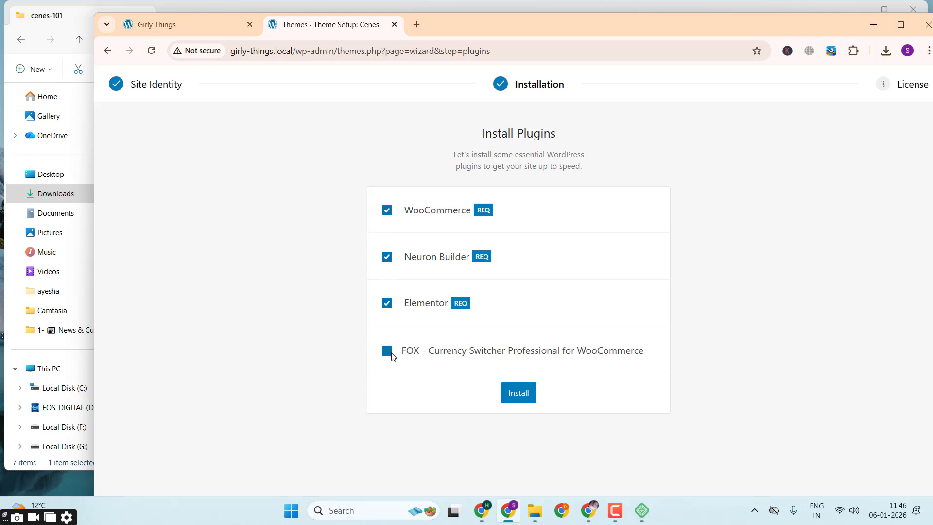
pyautogui.click(528, 402)
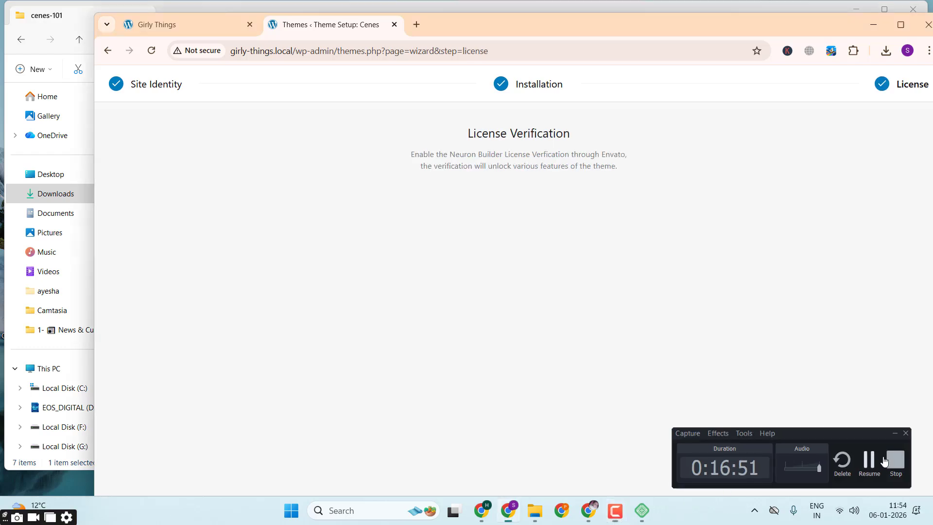
pyautogui.click(884, 460)
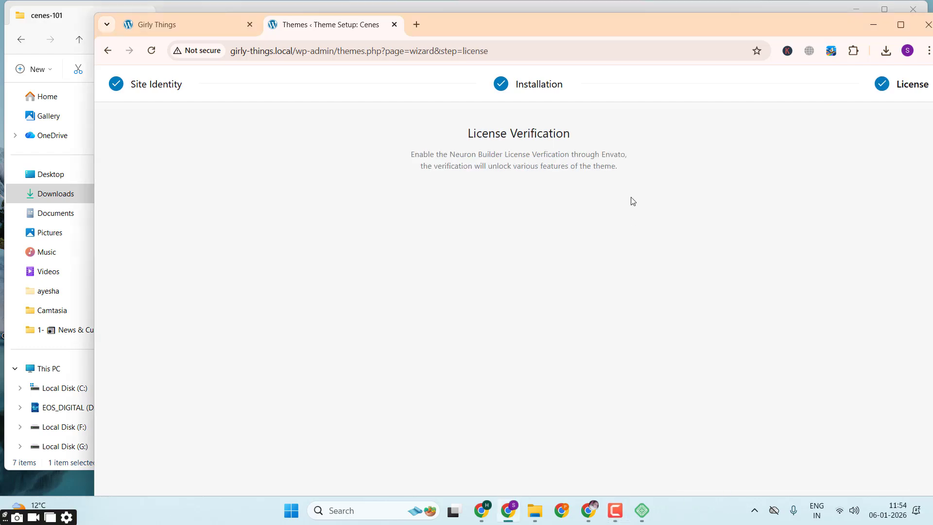
# Step: Maximize the browser window and go from the license page to the dashboard at girly-things.local/wp-admin/
pyautogui.doubleClick(805, 26)
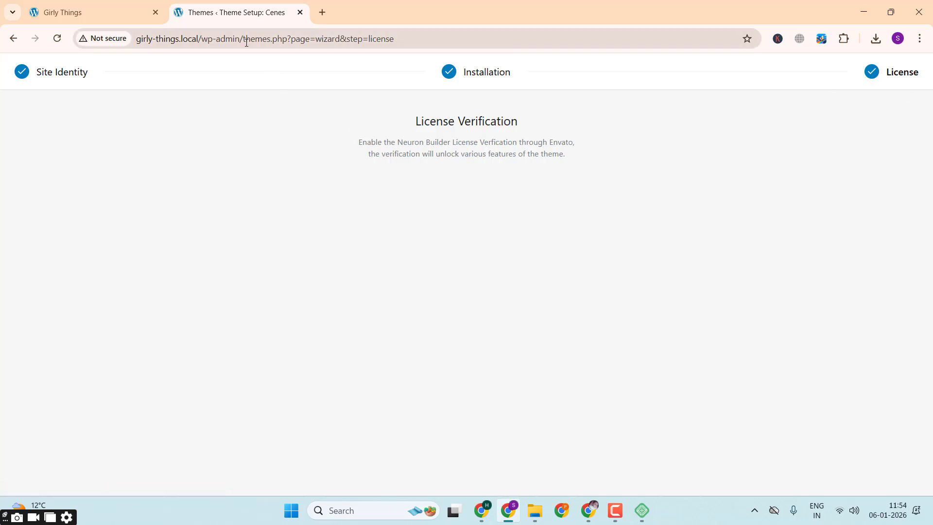
pyautogui.moveTo(245, 42); pyautogui.dragTo(504, 57)
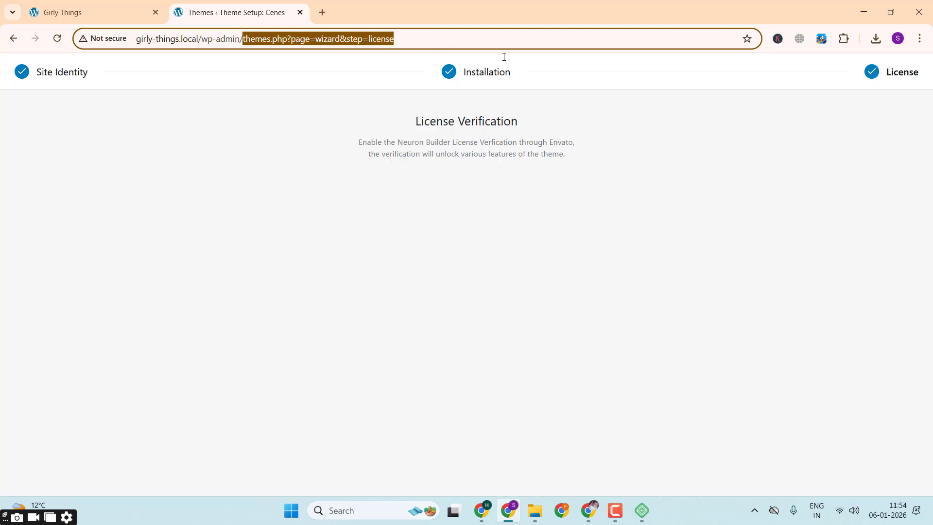
pyautogui.press('BackSpace')
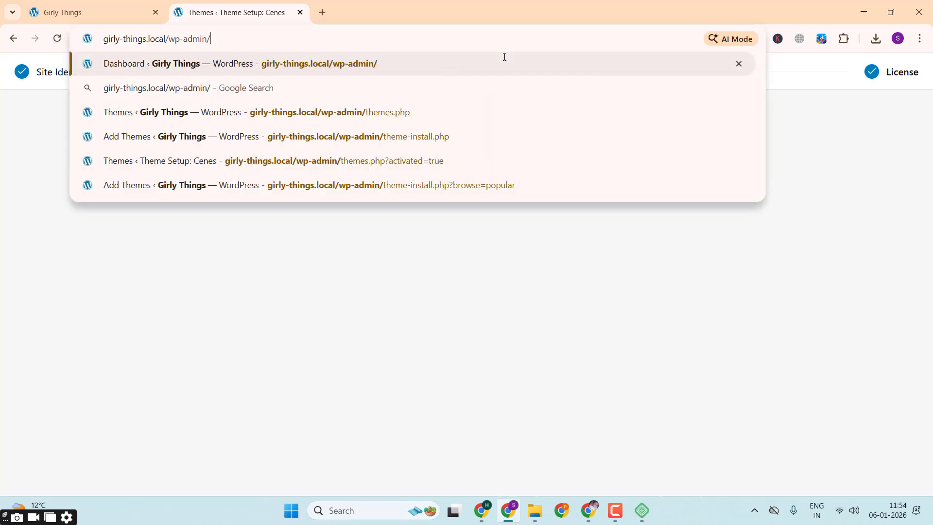
pyautogui.press('Return')
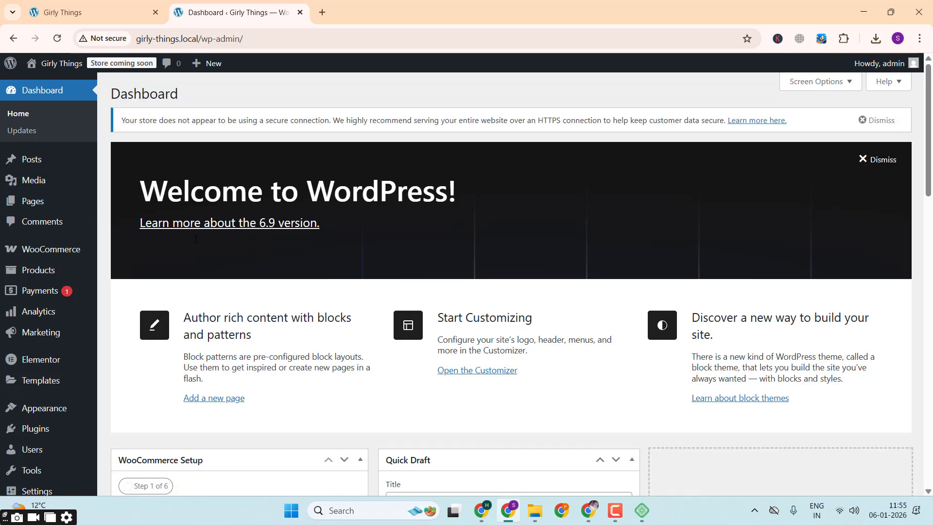
# Step: Switch to the cenes-101 folder in File Explorer and open index.html from its documentation folder
pyautogui.scroll(-3, 53, 214)
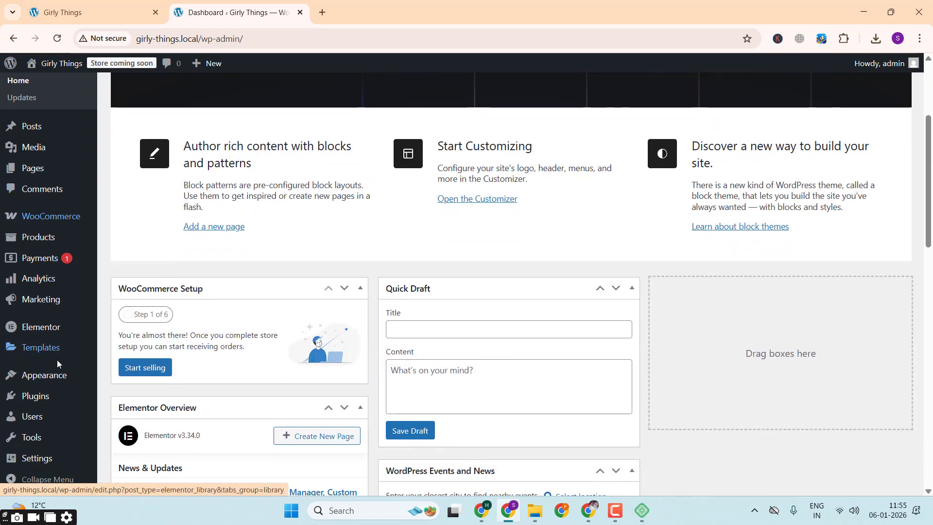
pyautogui.moveTo(57, 375)
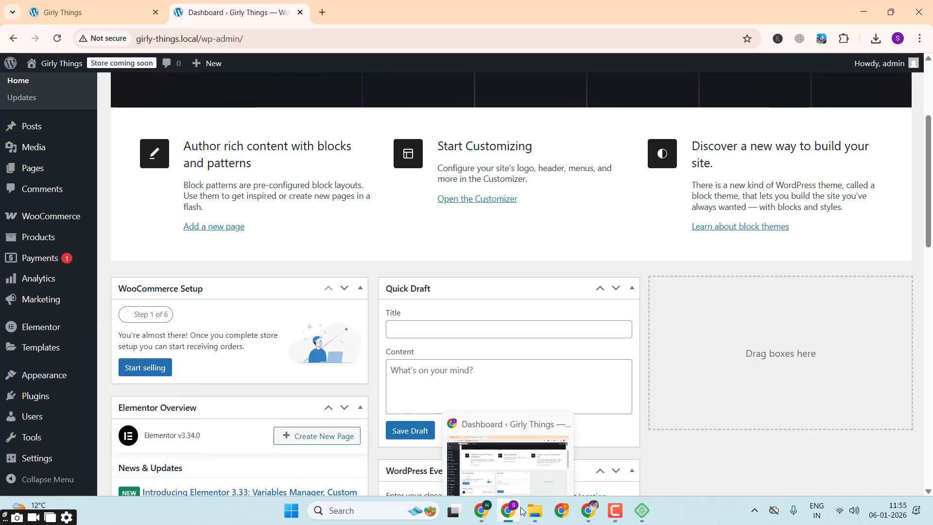
pyautogui.click(539, 514)
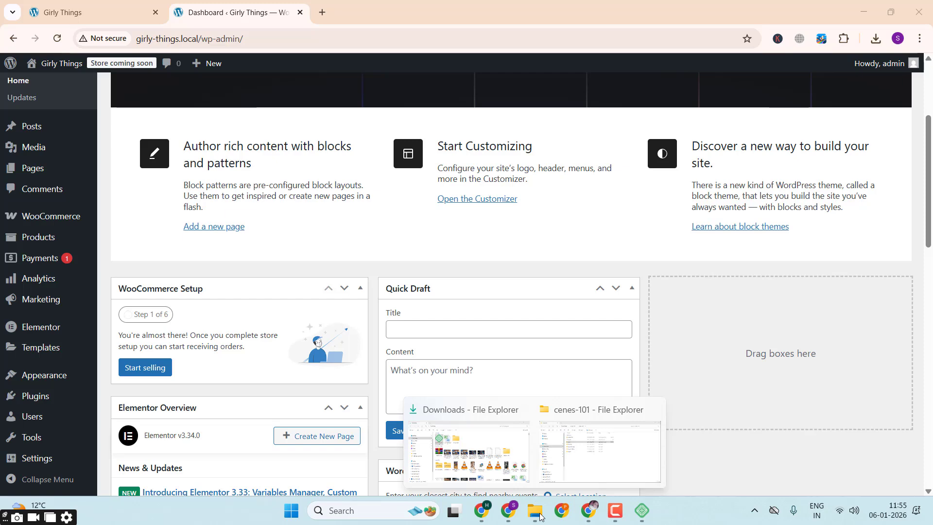
pyautogui.click(583, 465)
pyautogui.click(298, 272)
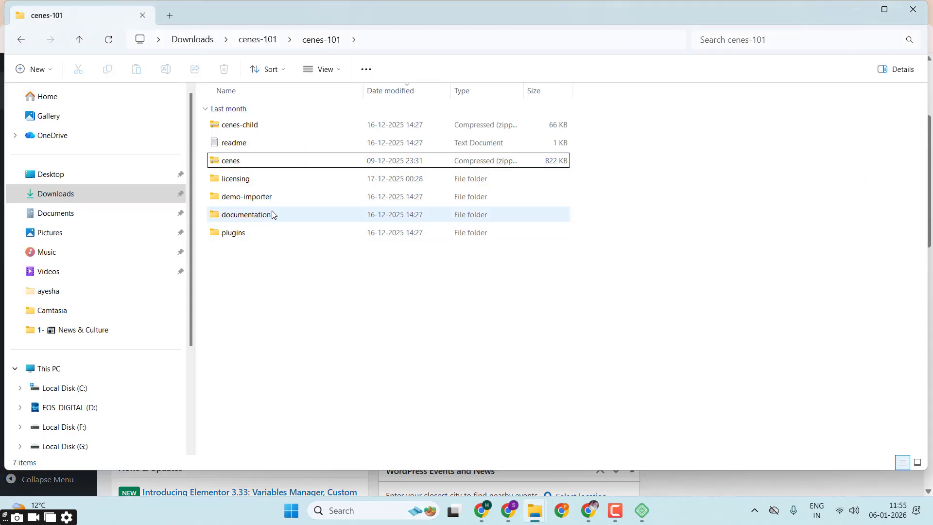
pyautogui.doubleClick(264, 217)
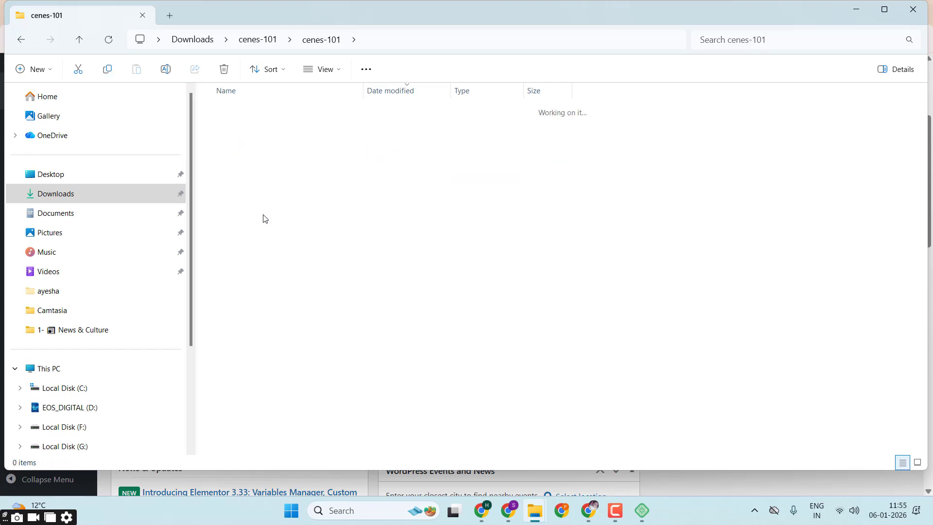
pyautogui.doubleClick(230, 125)
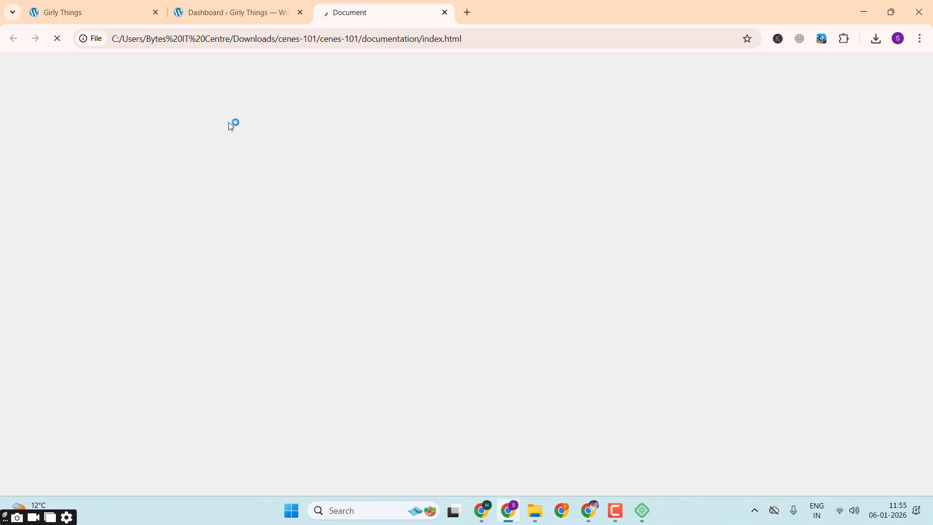
# Step: Return to the Girly Things dashboard, view the Theme Setup page of the Cenes theme, and go back
pyautogui.click(257, 14)
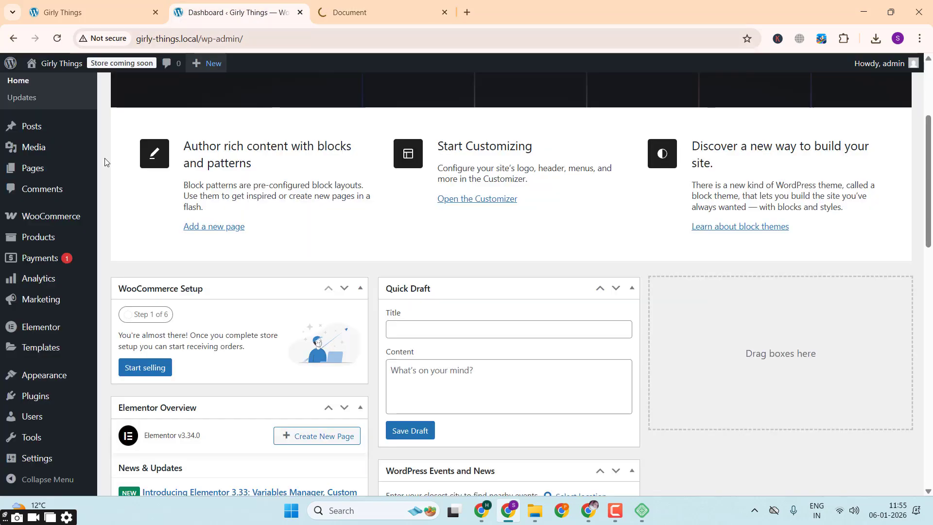
pyautogui.scroll(-2, 61, 279)
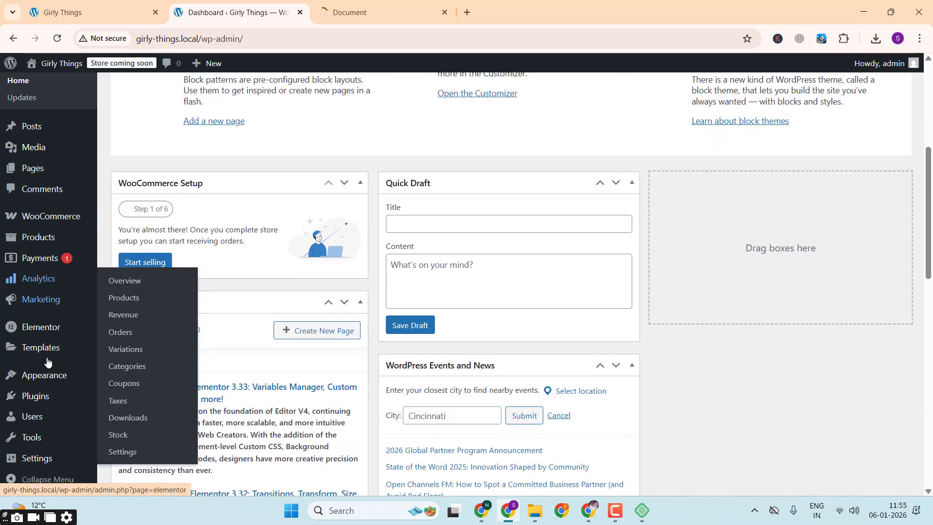
pyautogui.moveTo(58, 379)
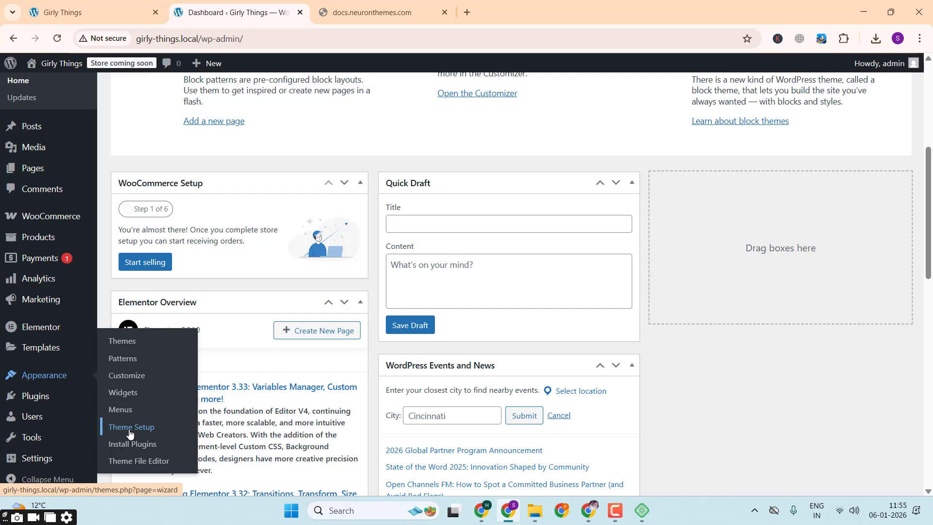
pyautogui.click(129, 428)
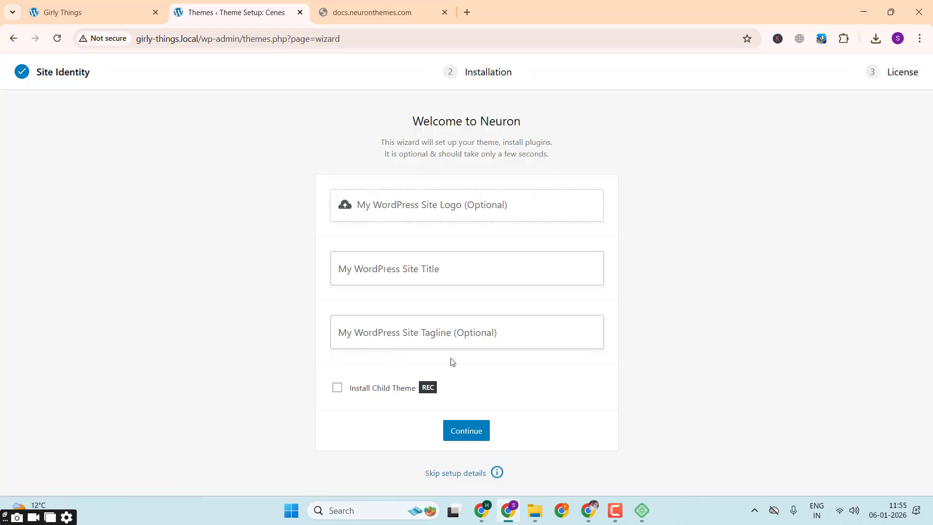
pyautogui.click(13, 40)
# Step: Switch to the theme documentation page and load docs.neuronthemes.com again
pyautogui.click(375, 6)
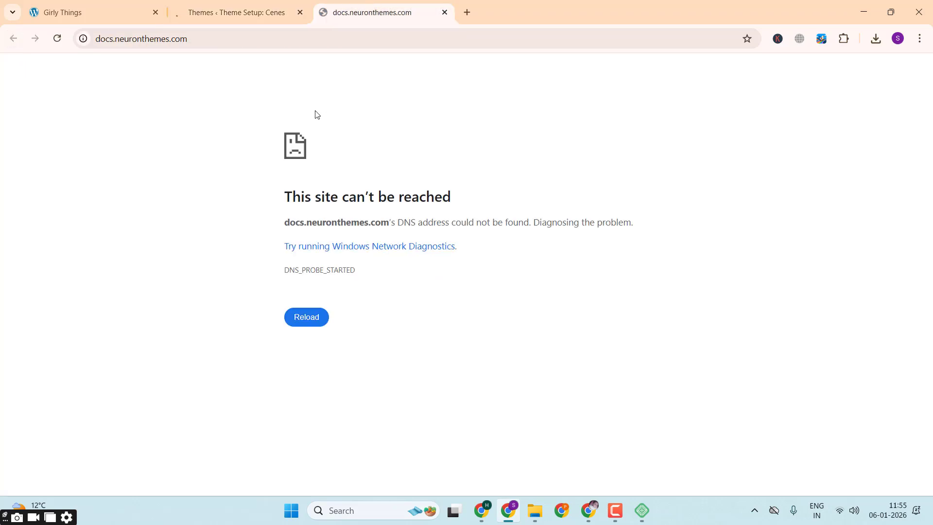
pyautogui.click(209, 39)
pyautogui.press('Return')
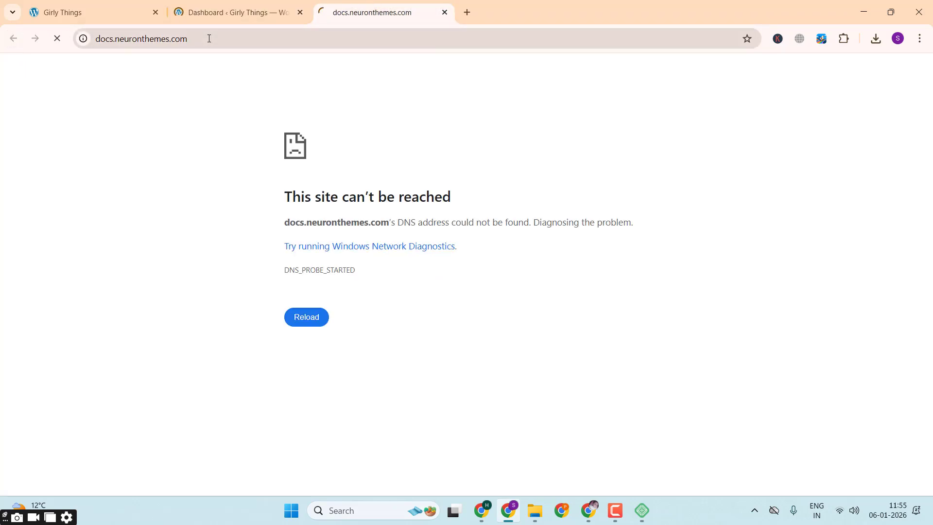
pyautogui.click(249, 4)
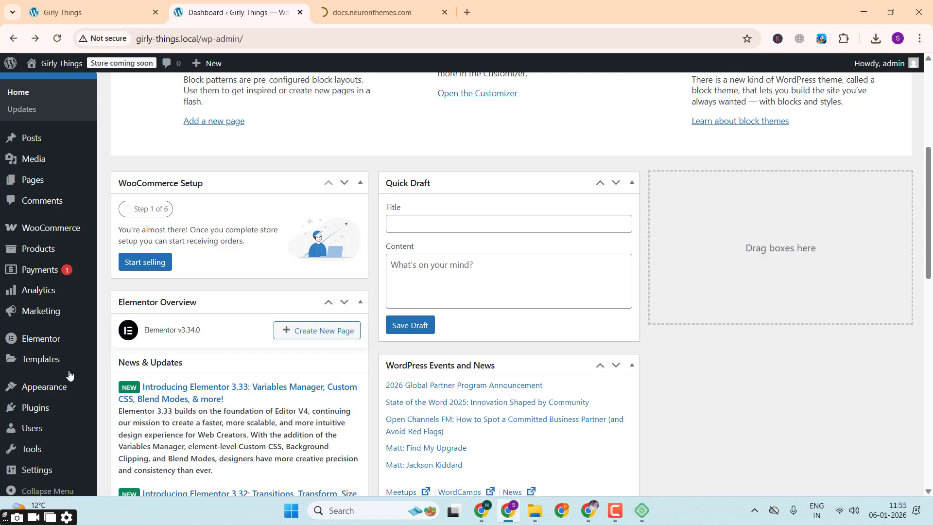
pyautogui.scroll(-1, 68, 377)
pyautogui.moveTo(41, 457)
pyautogui.moveTo(50, 441)
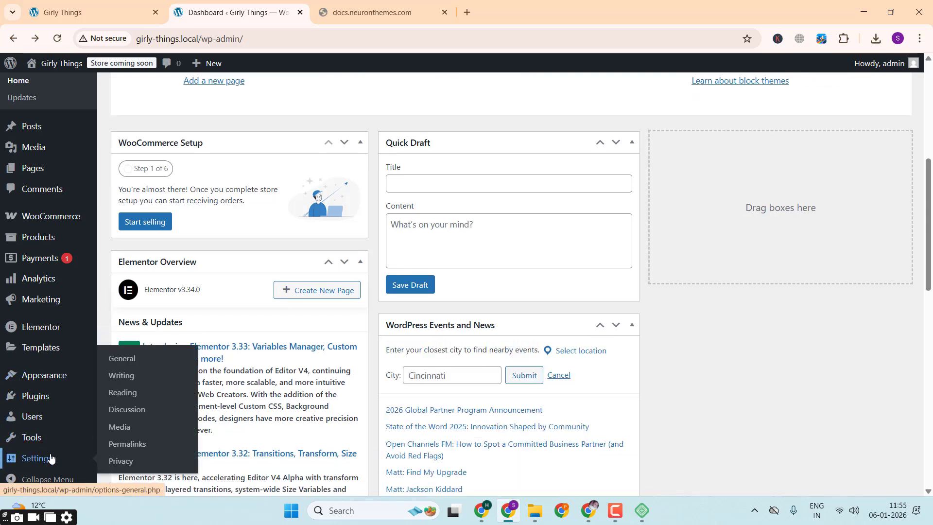
pyautogui.scroll(1, 58, 272)
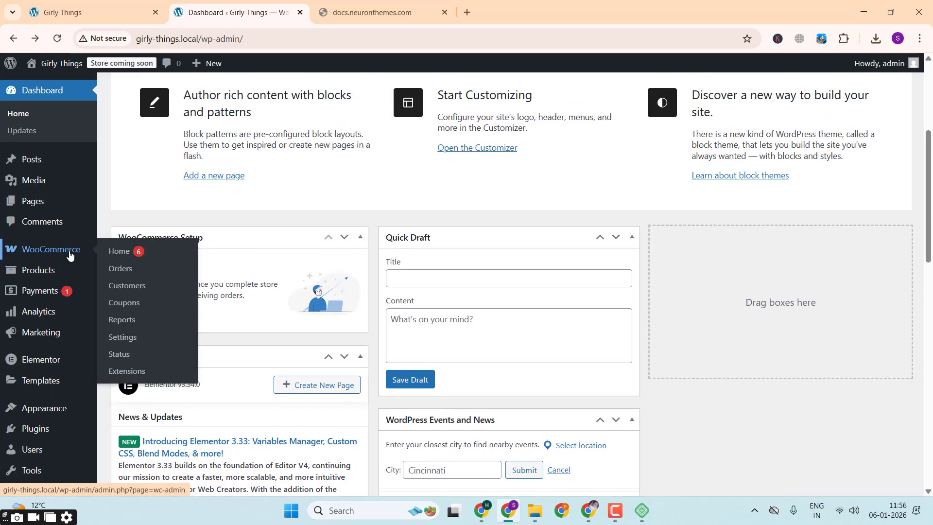
pyautogui.click(406, 2)
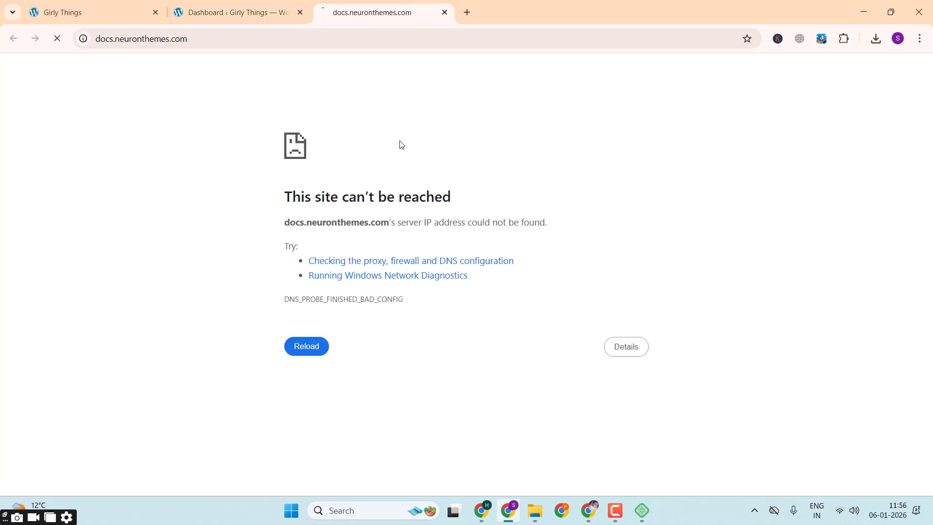
pyautogui.click(615, 511)
pyautogui.click(885, 459)
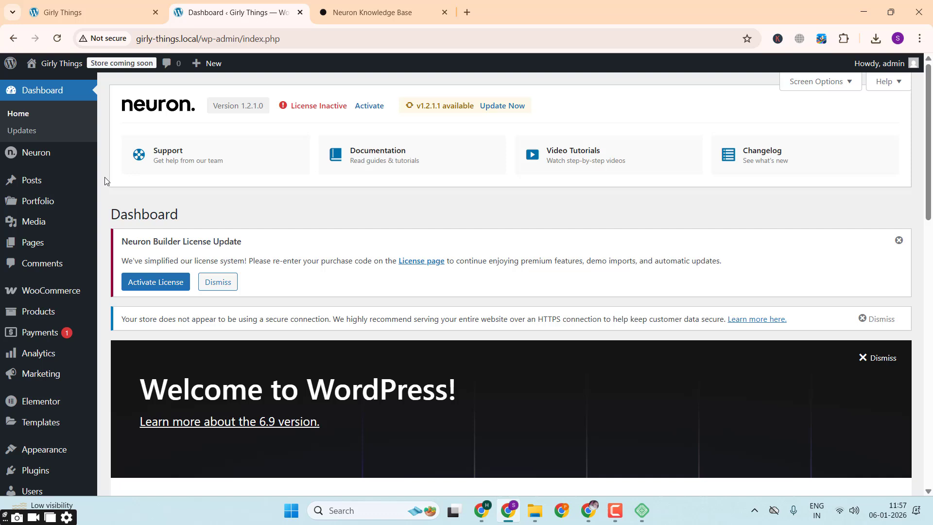
# Step: Go to Neuron's Demo Import page and highlight the notice about unlocking the demo importer
pyautogui.moveTo(52, 158)
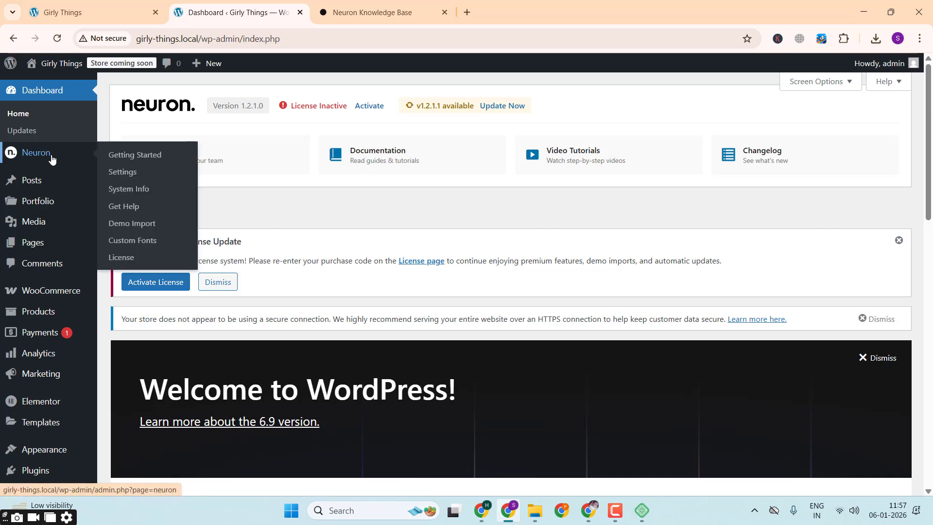
pyautogui.click(159, 227)
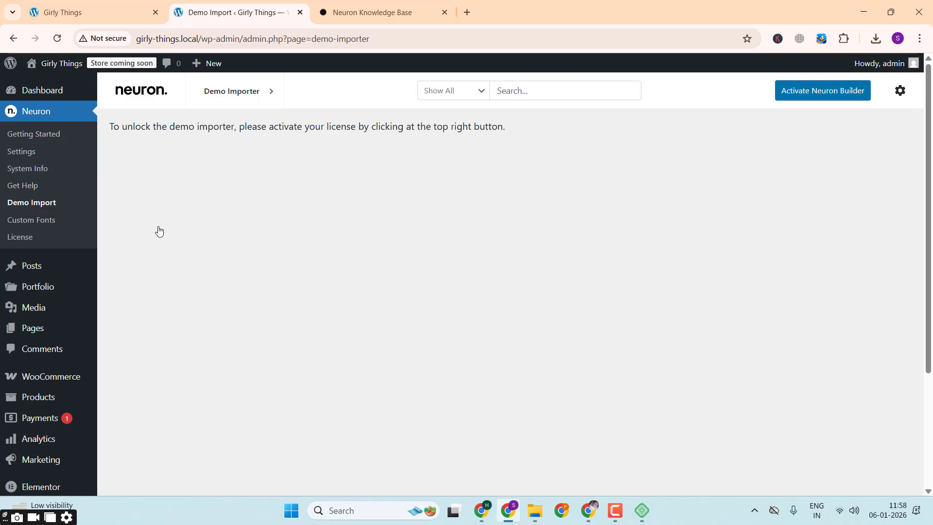
pyautogui.doubleClick(162, 131)
pyautogui.click(162, 131)
pyautogui.tripleClick(294, 121)
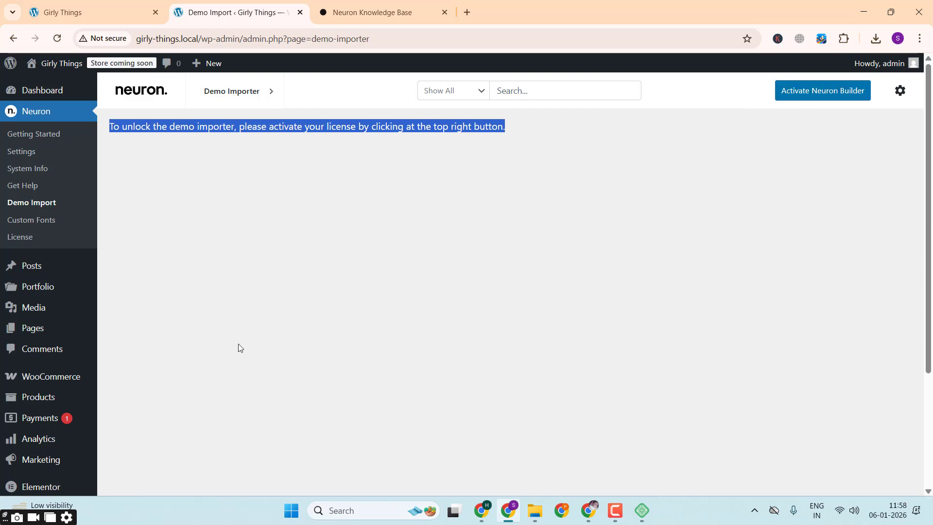
# Step: Install the WordPress importer from the site's Import tools page
pyautogui.scroll(-1, 238, 344)
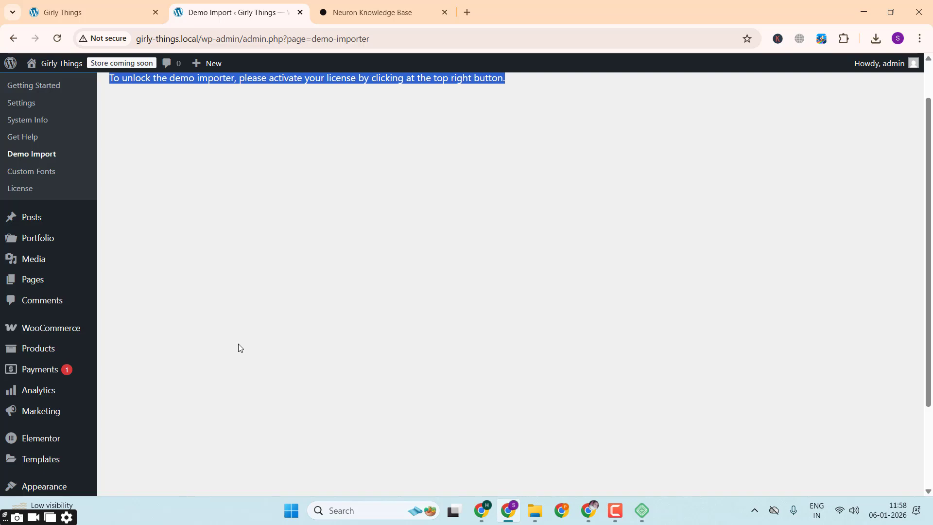
pyautogui.scroll(-2, 83, 362)
pyautogui.moveTo(39, 446)
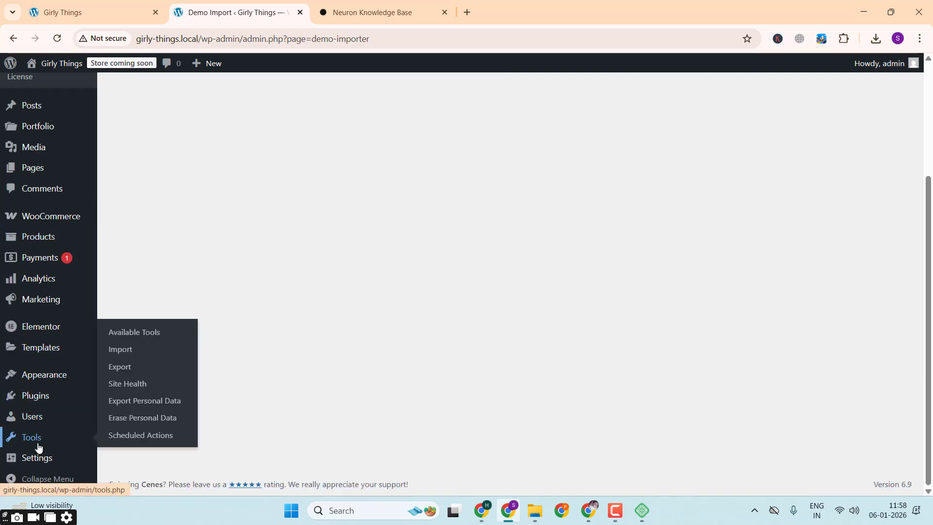
pyautogui.click(150, 349)
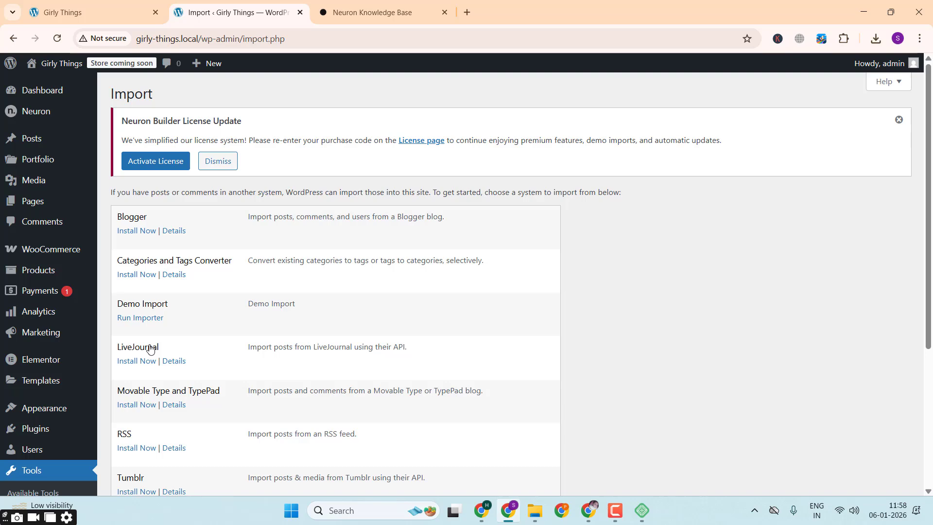
pyautogui.scroll(-4, 150, 349)
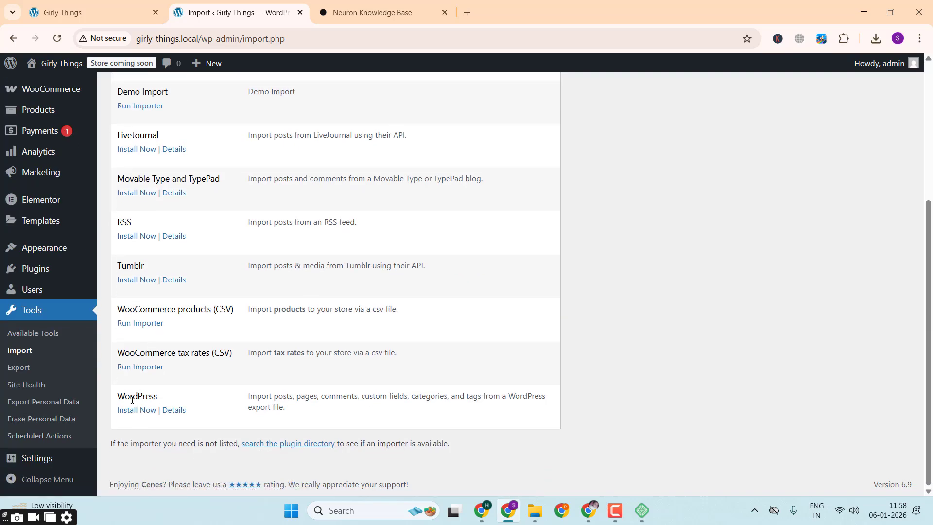
pyautogui.click(132, 414)
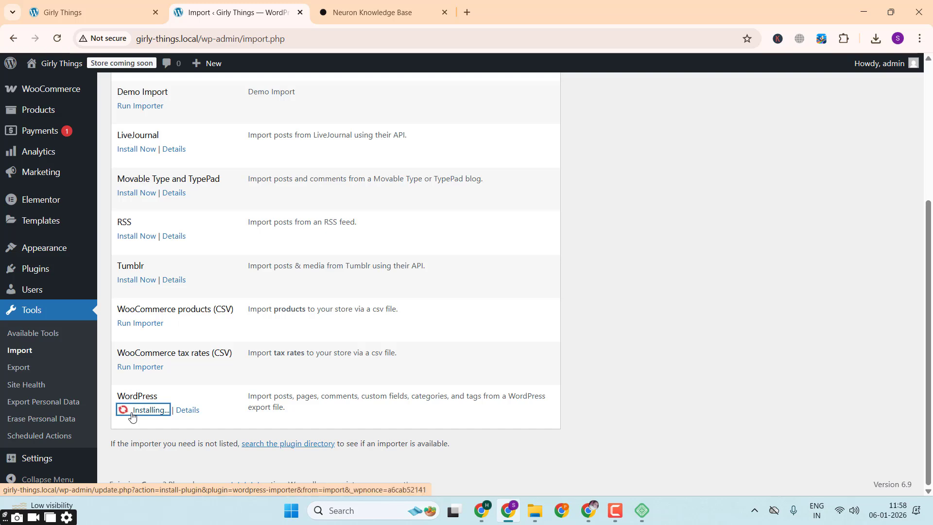
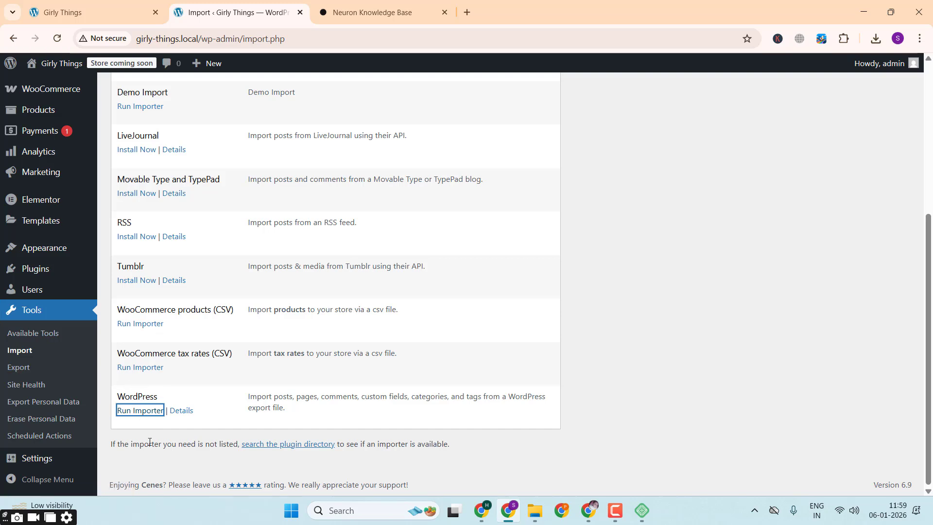
# Step: Run the WordPress importer, locate content.xml in the demo-importer folder in File Explorer, and return to the import page
pyautogui.click(141, 414)
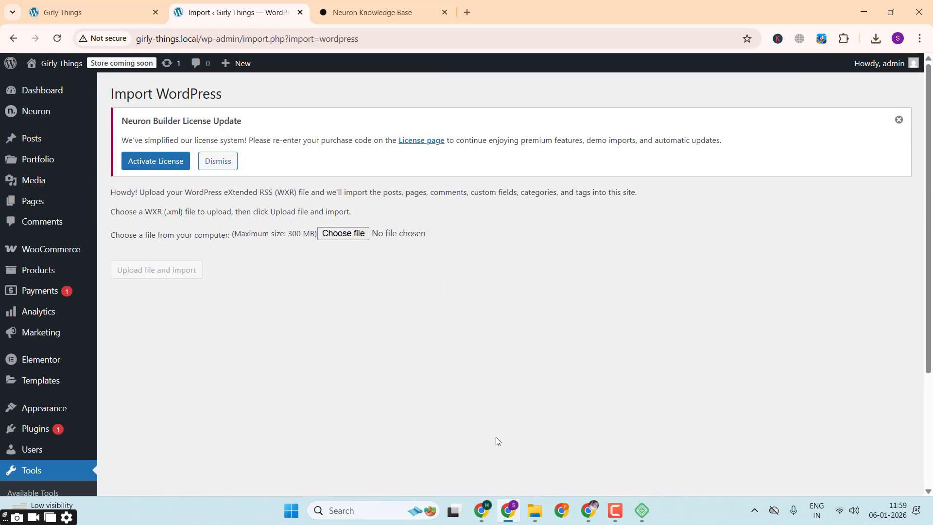
pyautogui.click(534, 514)
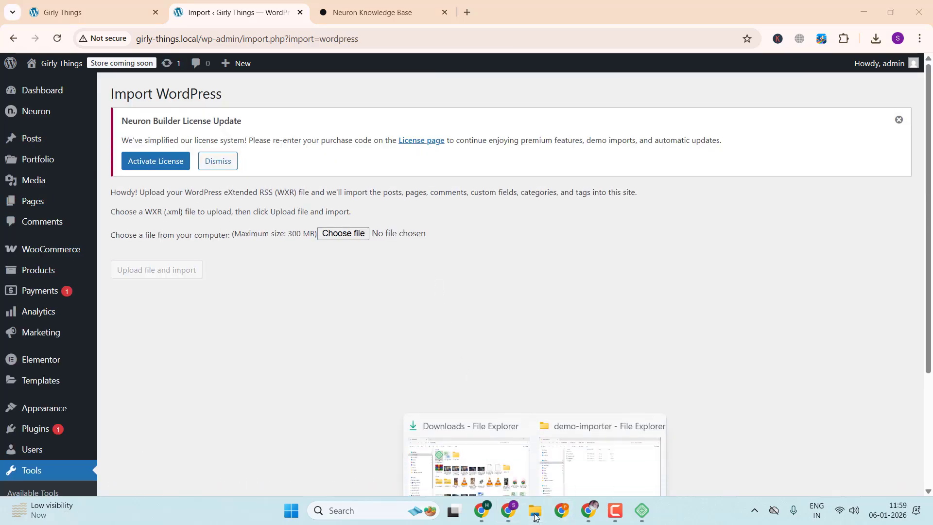
pyautogui.click(593, 442)
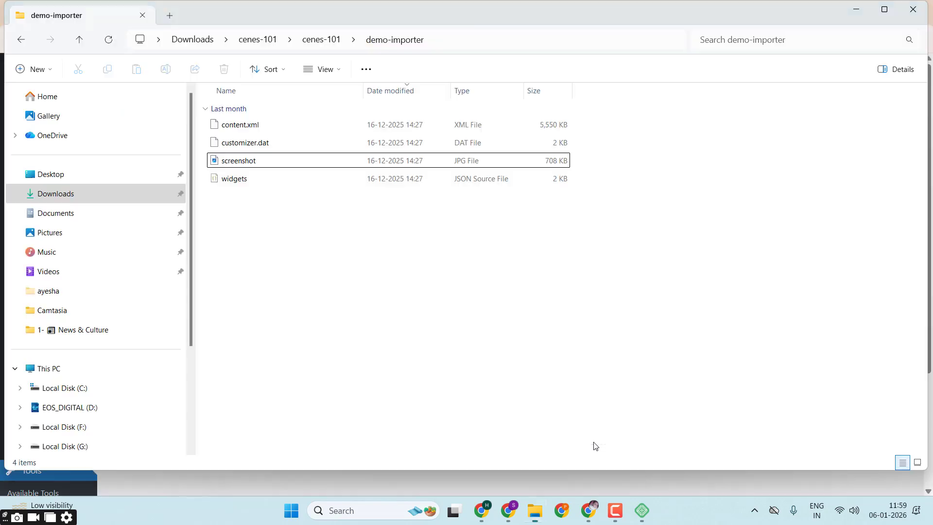
pyautogui.click(316, 38)
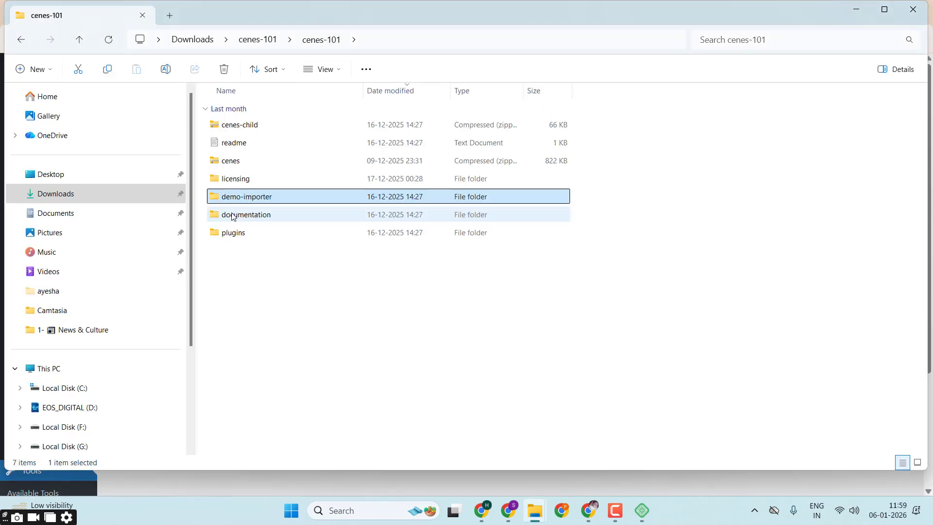
pyautogui.doubleClick(262, 198)
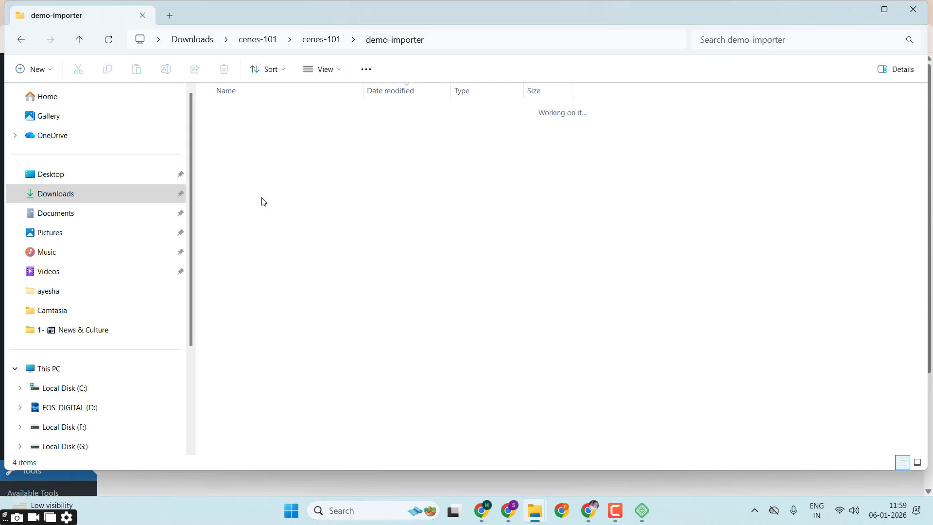
pyautogui.click(322, 127)
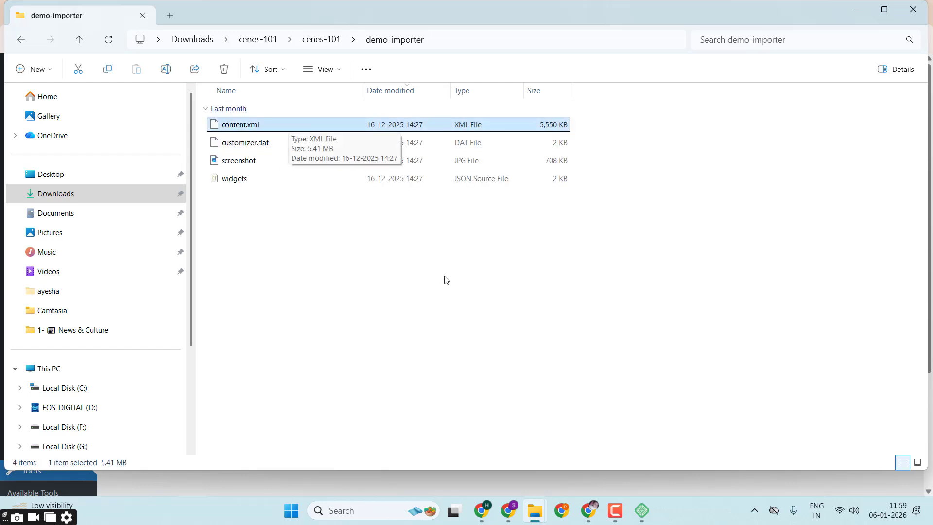
pyautogui.click(485, 517)
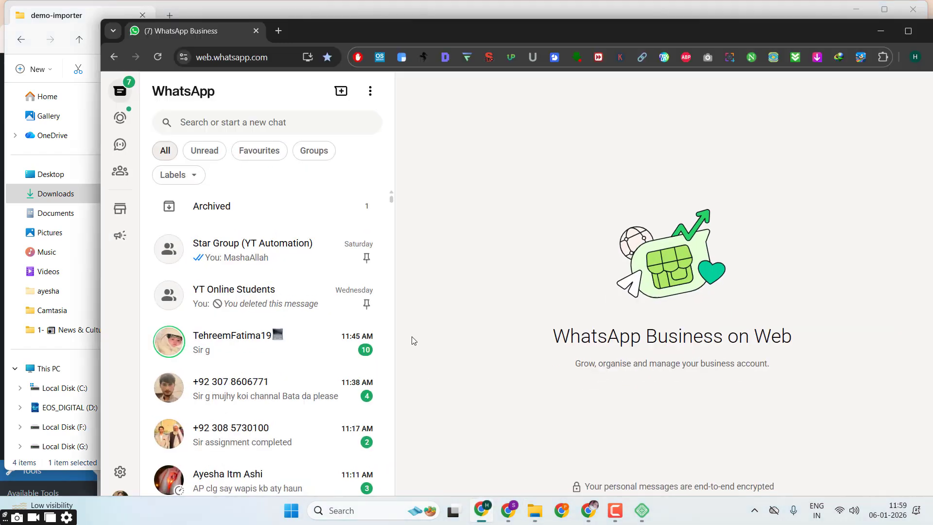
pyautogui.click(509, 512)
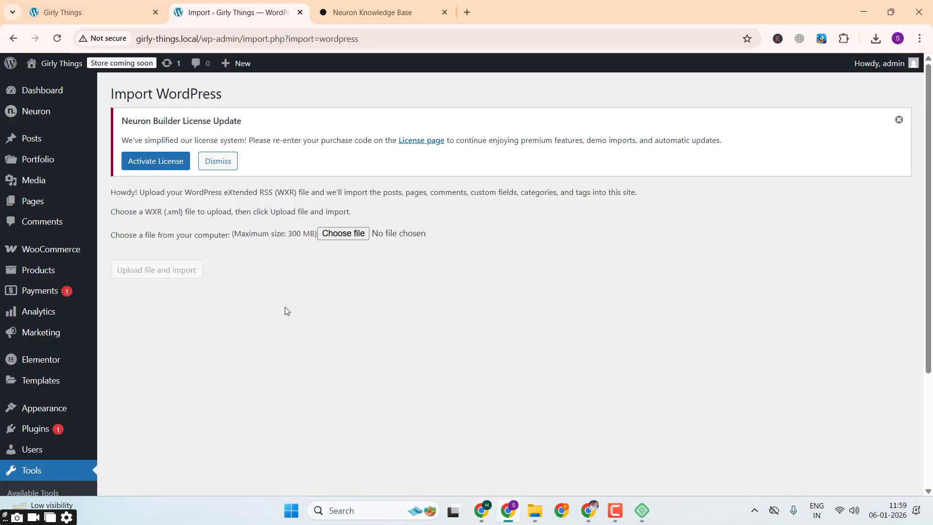
# Step: Upload content.xml from Downloads > cenes-101 > cenes-101 > demo-importer to the WordPress importer
pyautogui.click(343, 233)
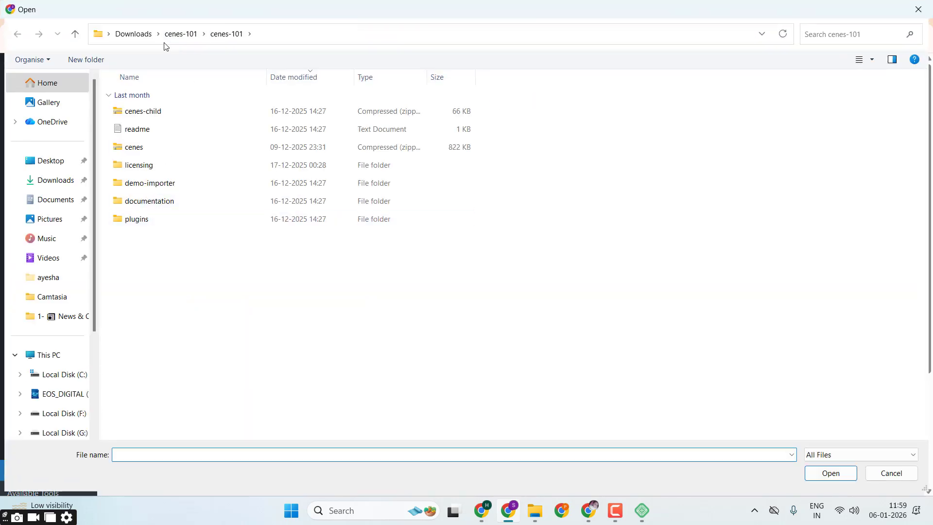
pyautogui.click(142, 39)
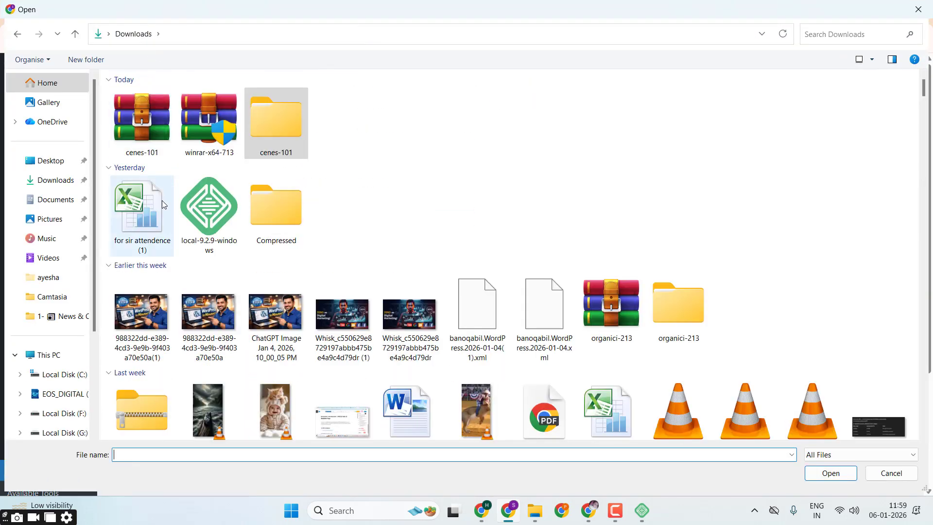
pyautogui.doubleClick(260, 126)
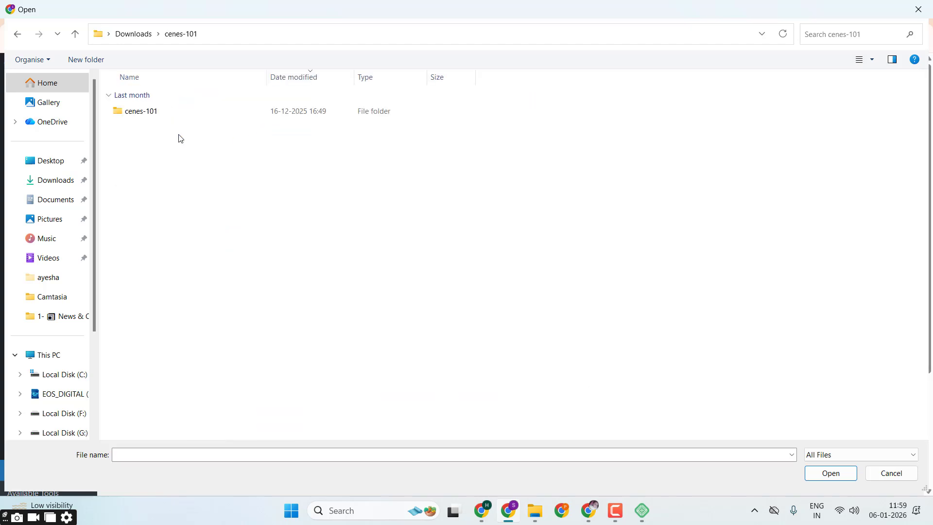
pyautogui.doubleClick(160, 115)
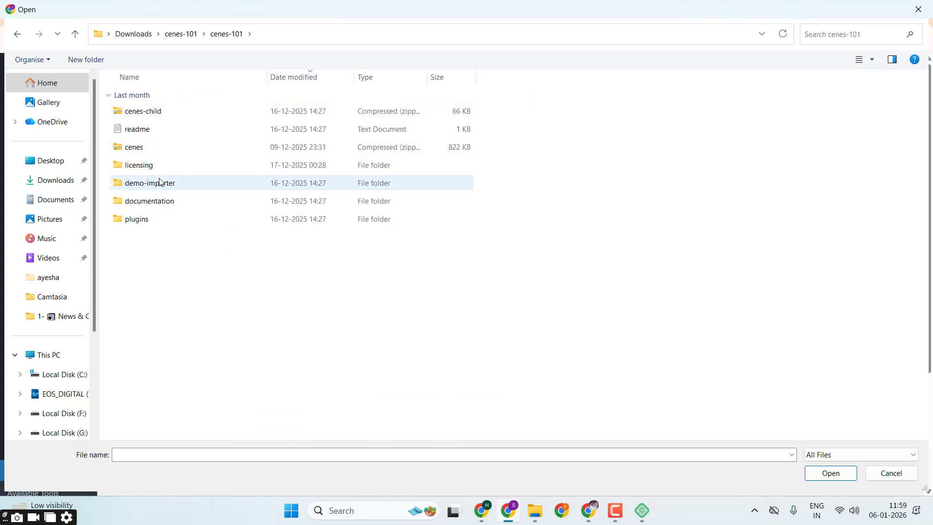
pyautogui.doubleClick(160, 182)
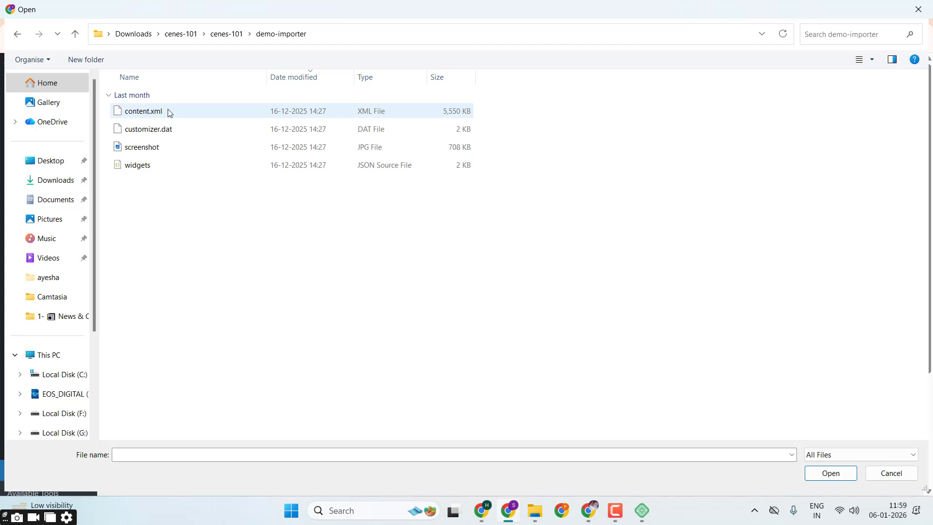
pyautogui.doubleClick(170, 113)
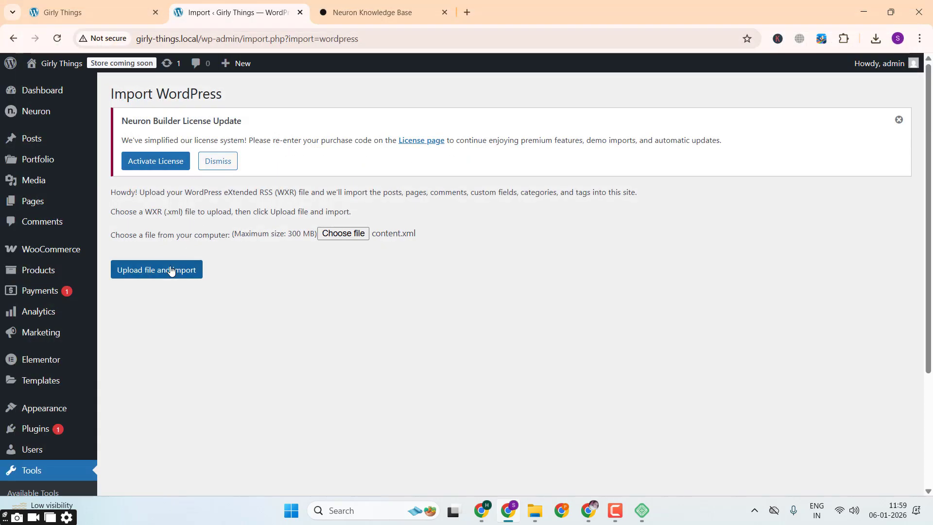
pyautogui.click(171, 270)
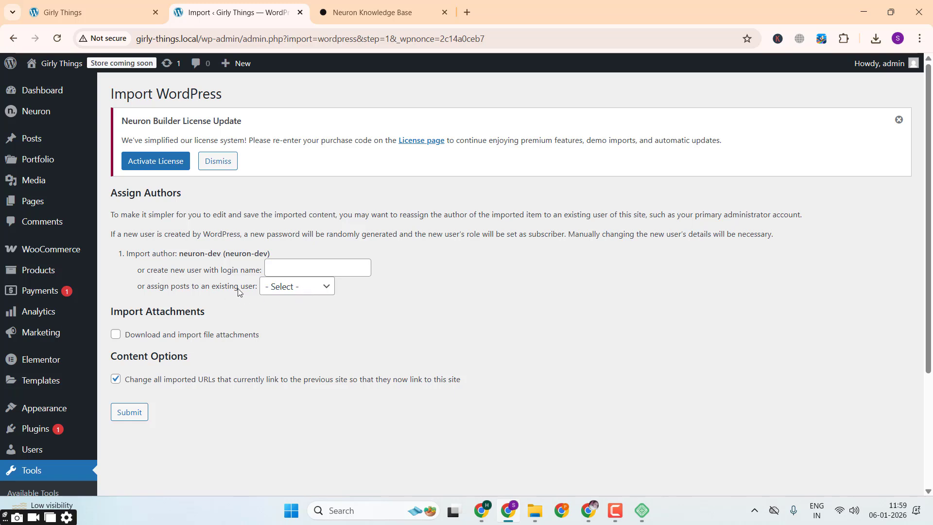
# Step: Assign the imported posts to the existing admin user, include downloading file attachments, and submit the import
pyautogui.click(291, 288)
pyautogui.click(295, 319)
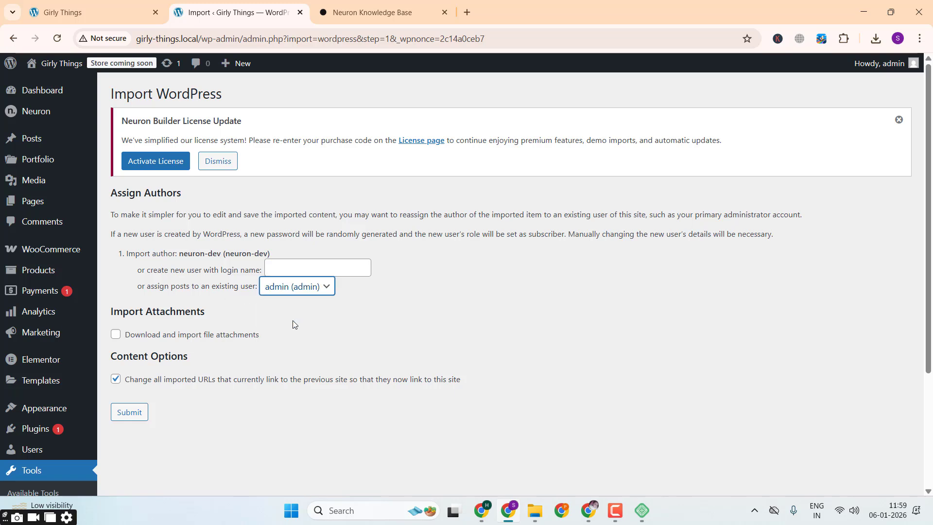
pyautogui.click(137, 339)
pyautogui.click(135, 422)
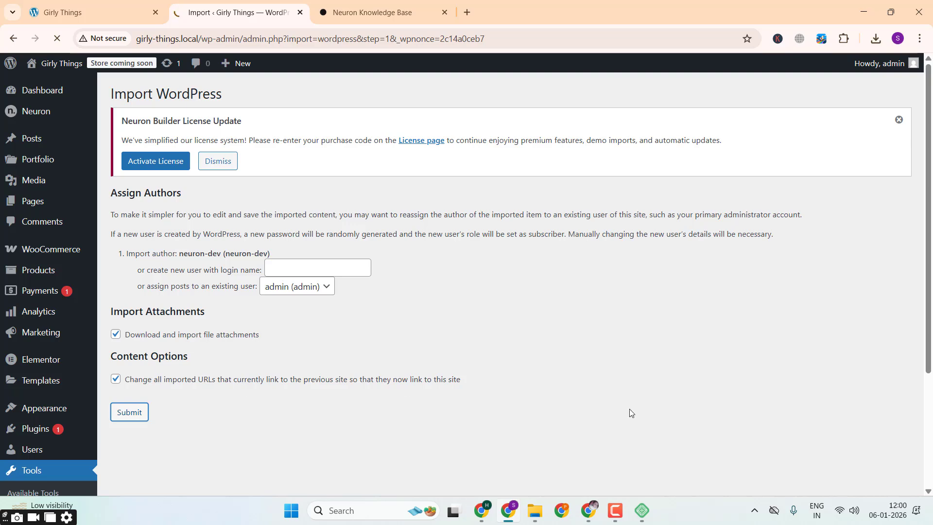
# Step: Switch to Local and start a new site named Furniture Website, continuing past the environment setup without changes
pyautogui.click(640, 517)
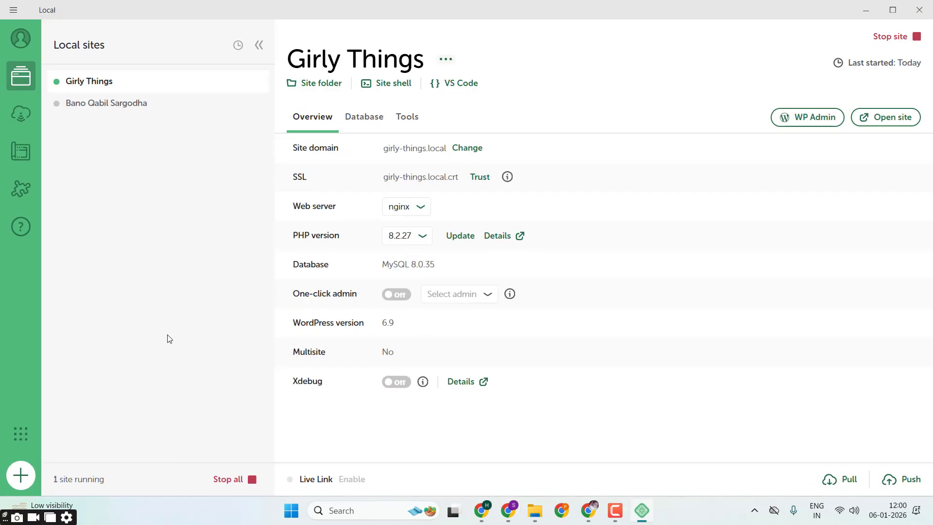
pyautogui.click(22, 480)
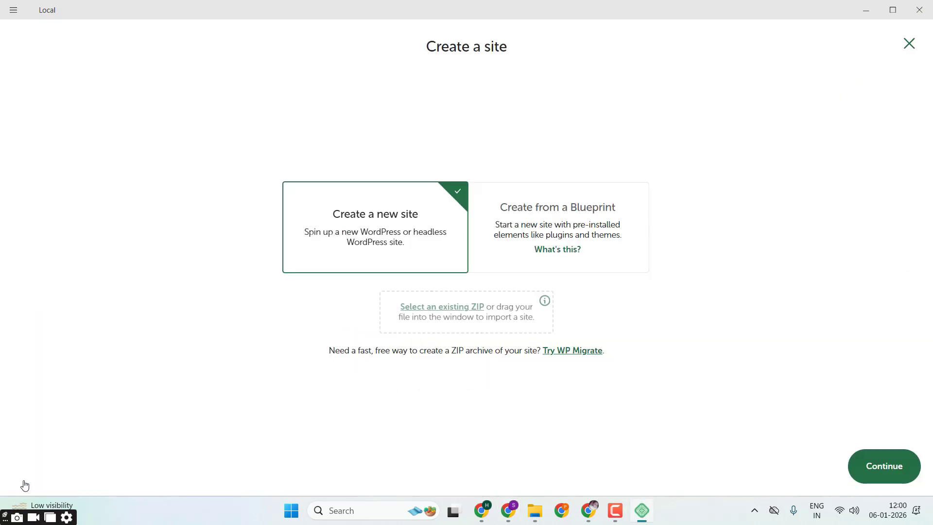
pyautogui.click(867, 474)
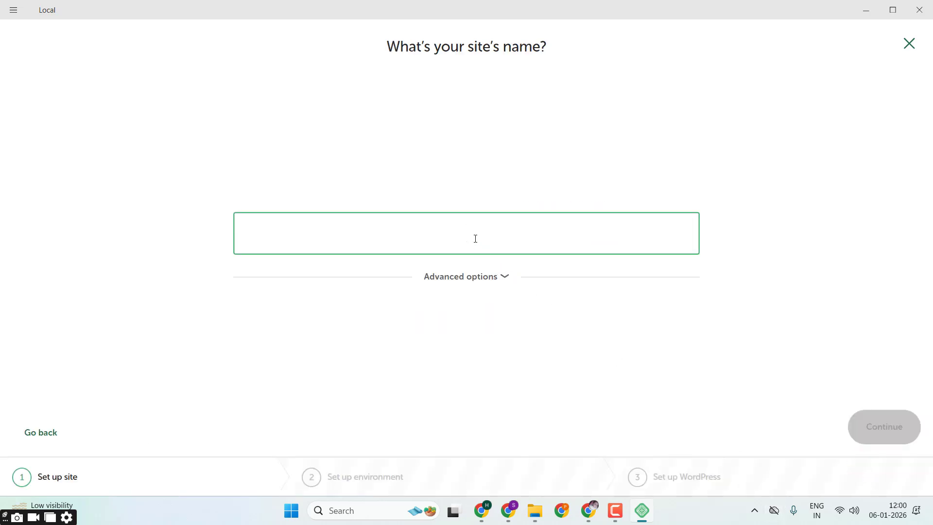
pyautogui.write('Furintu')
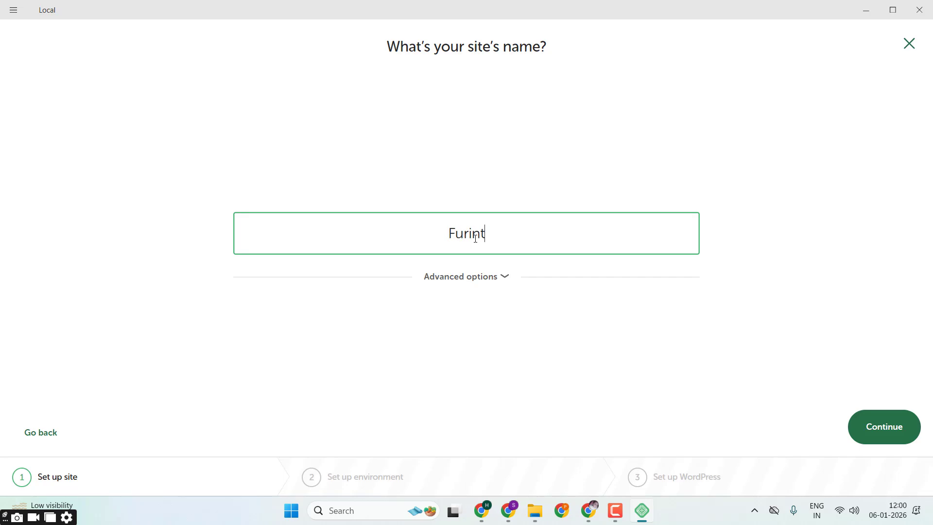
pyautogui.press('BackSpace')
pyautogui.press('BackSpace')
pyautogui.press('BackSpace')
pyautogui.press('BackSpace')
pyautogui.write('niture Website')
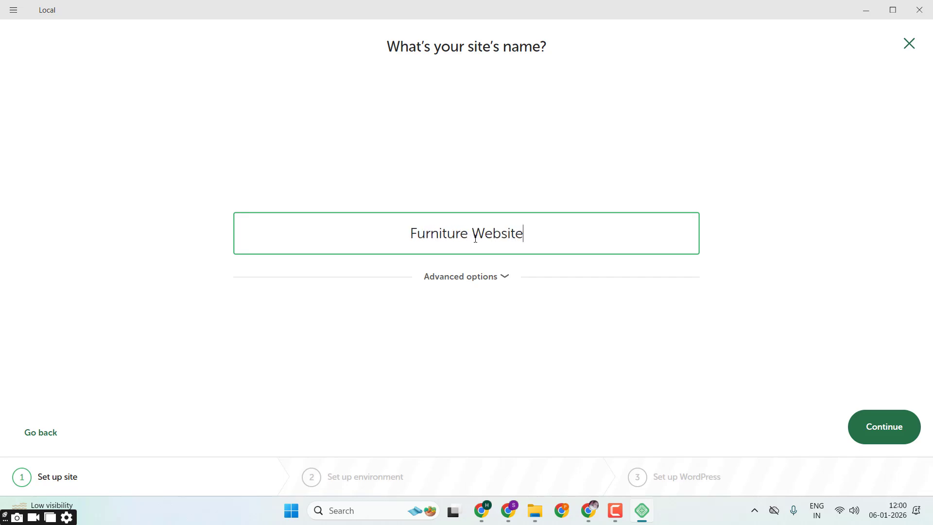
pyautogui.click(870, 427)
pyautogui.click(882, 426)
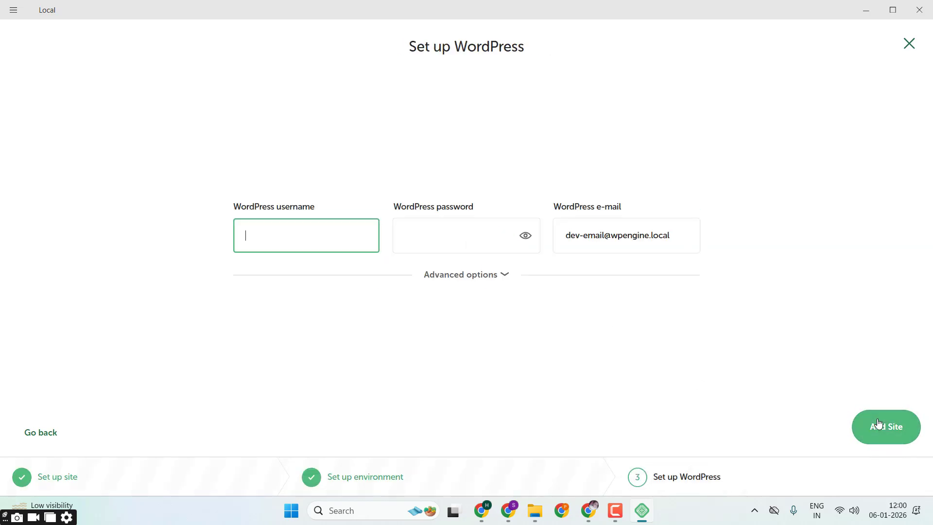
# Step: Set the WordPress username to admin, enter the WordPress password, and add the Furniture Website site
pyautogui.write('admin')
pyautogui.click(407, 232)
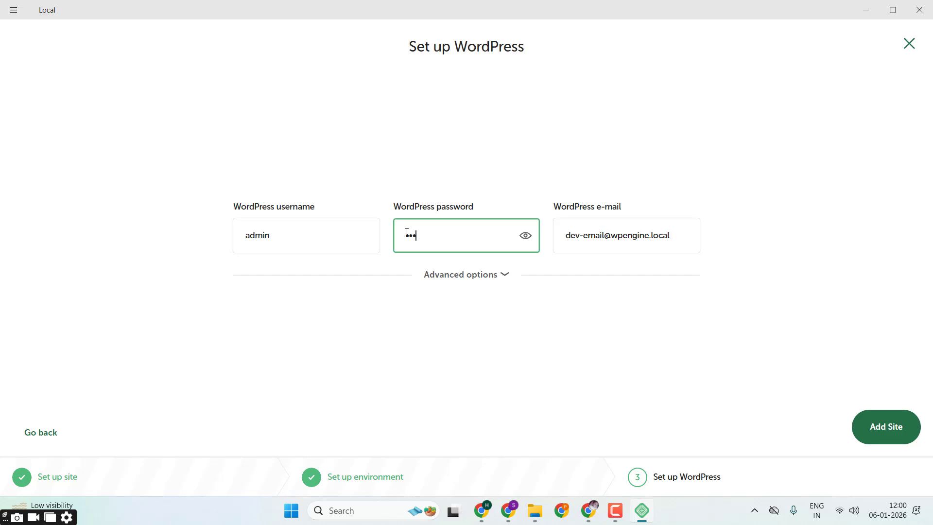
pyautogui.write('admin')
pyautogui.click(866, 427)
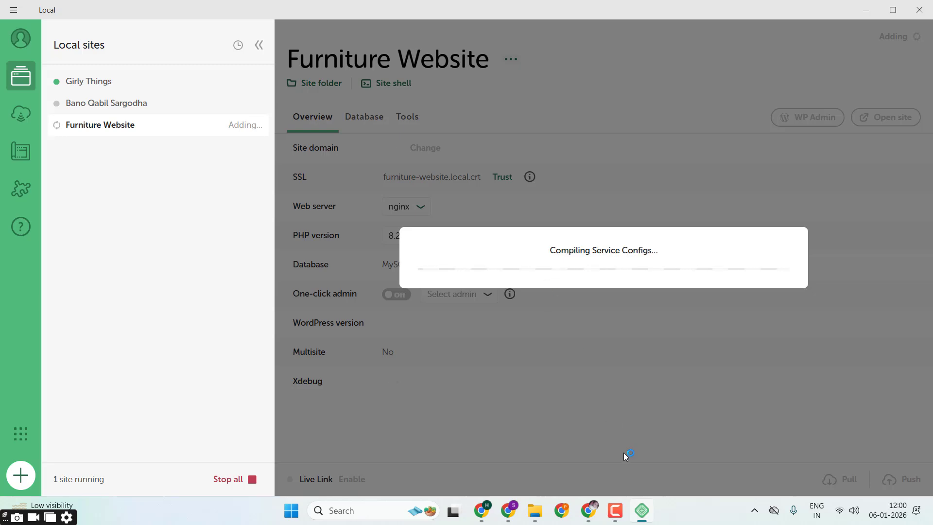
# Step: Check the Girly Things import page in the browser and return to Local
pyautogui.click(509, 510)
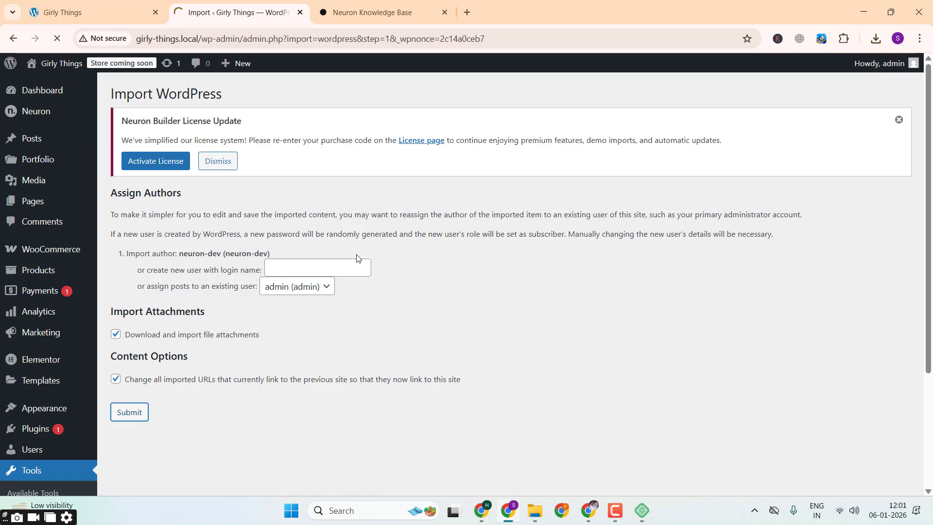
pyautogui.click(642, 511)
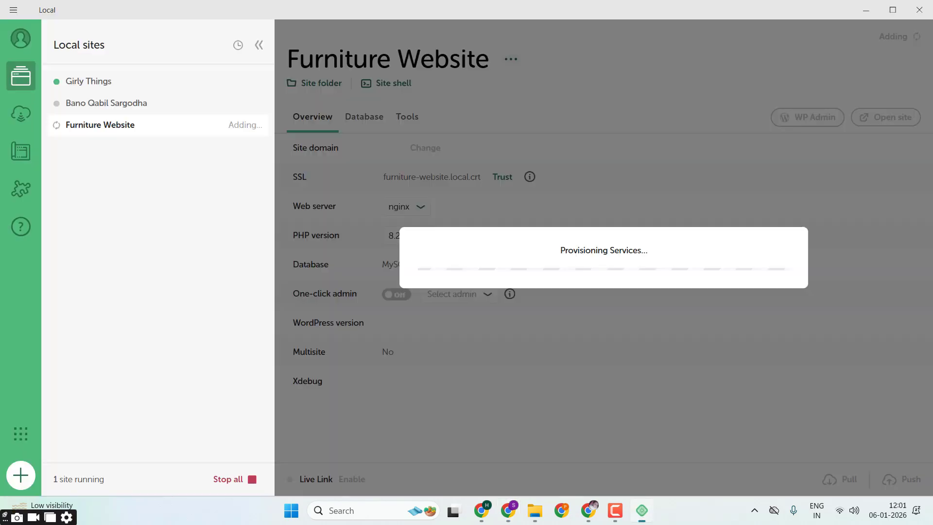
pyautogui.click(616, 512)
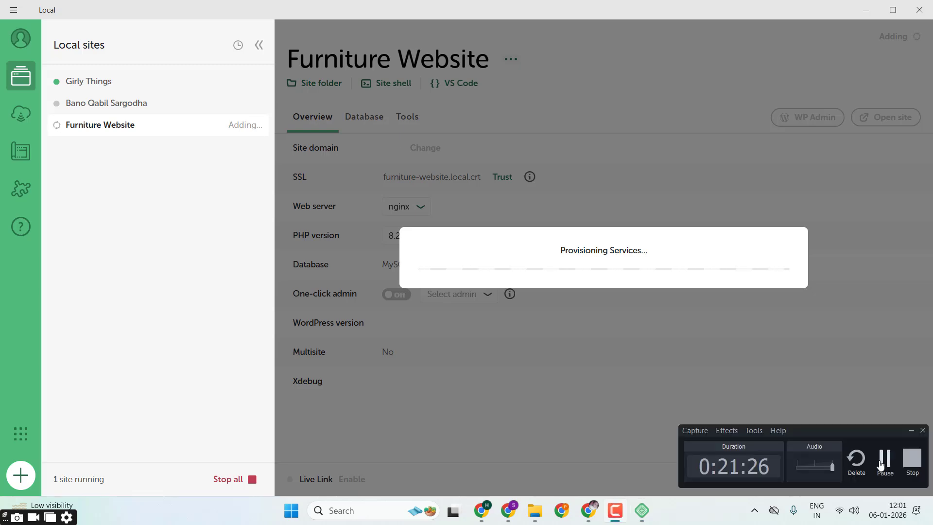
pyautogui.click(884, 459)
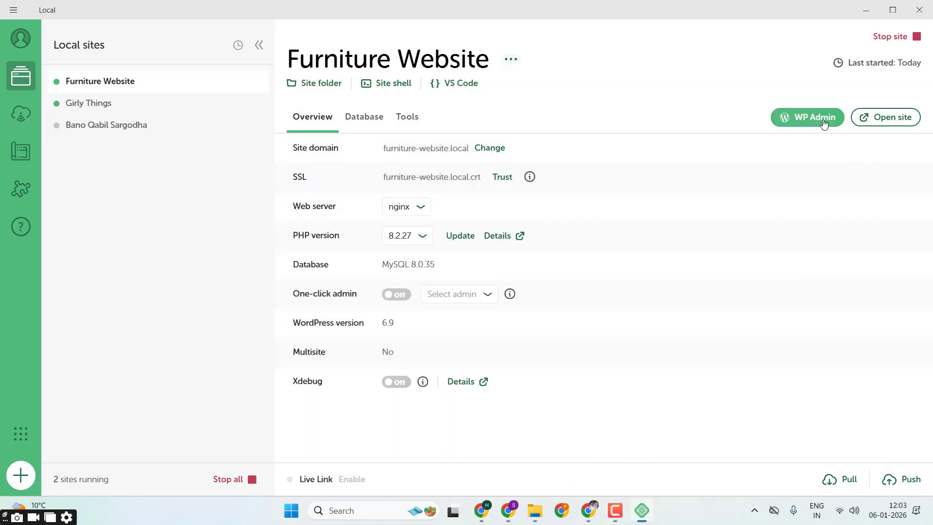
# Step: Open the Furniture Website's WordPress admin and log in with the username admin and the account password
pyautogui.click(824, 122)
pyautogui.click(280, 2)
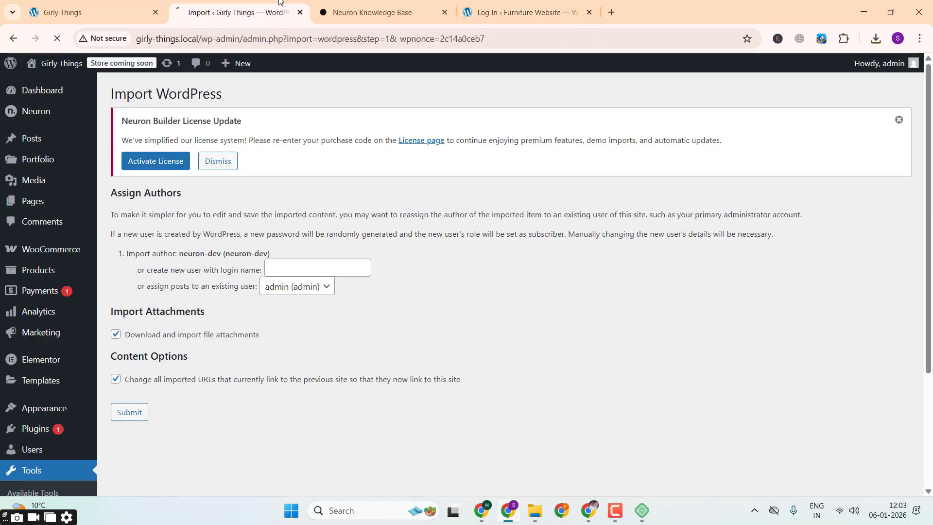
pyautogui.click(486, 13)
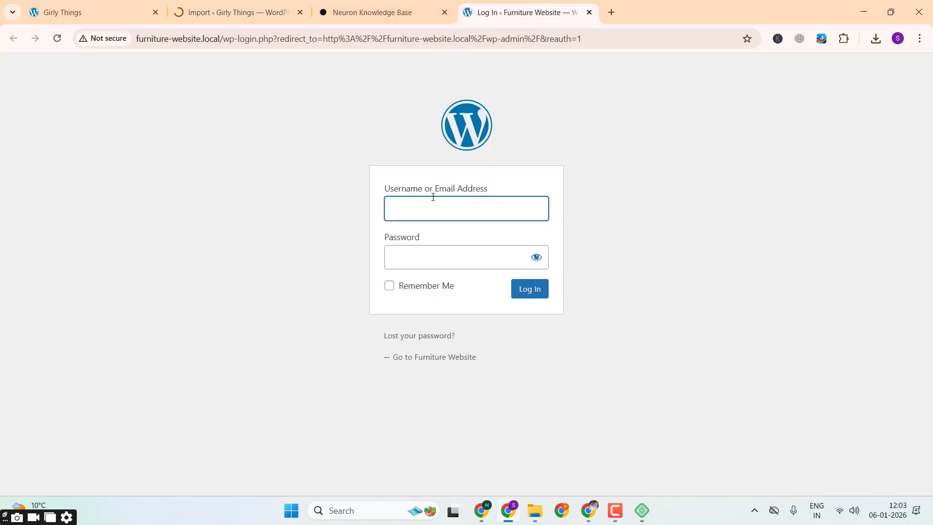
pyautogui.write('admin')
pyautogui.press('Tab')
pyautogui.write('admin')
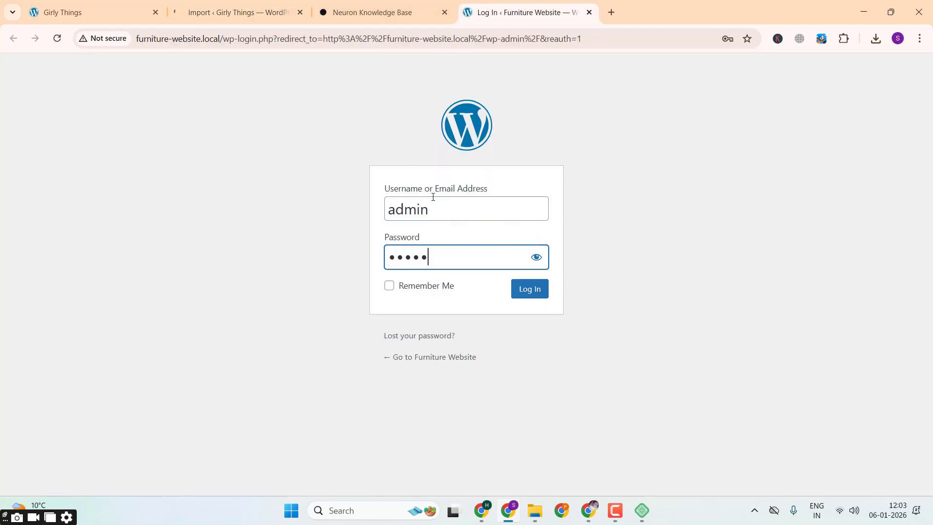
pyautogui.press('Return')
# Step: Open themelock.com in a new browser tab and search the site for "drile"
pyautogui.click(612, 12)
pyautogui.write('the')
pyautogui.press('Return')
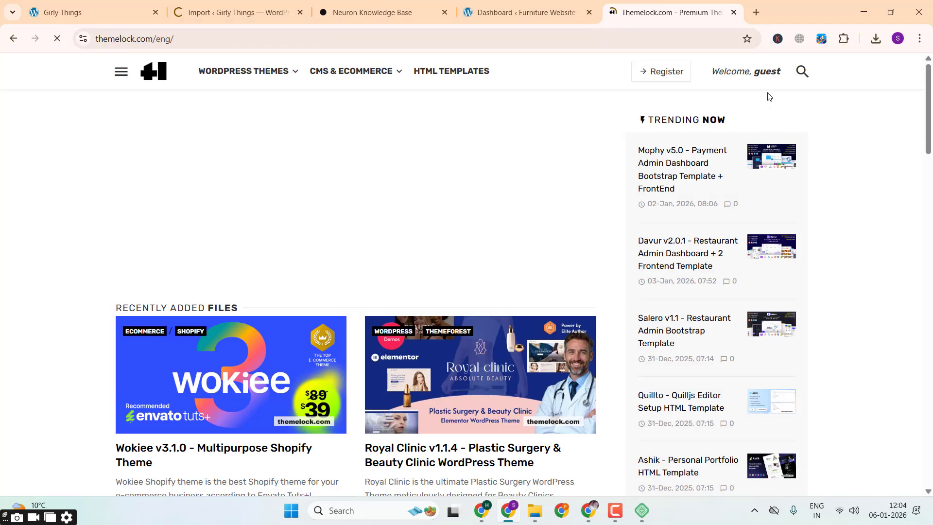
pyautogui.click(802, 72)
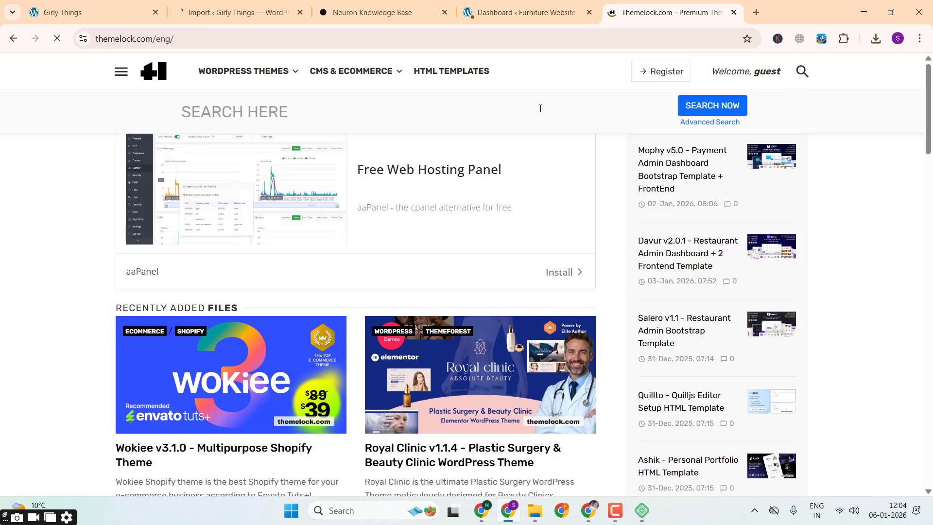
pyautogui.click(475, 104)
pyautogui.write('drile')
pyautogui.press('Return')
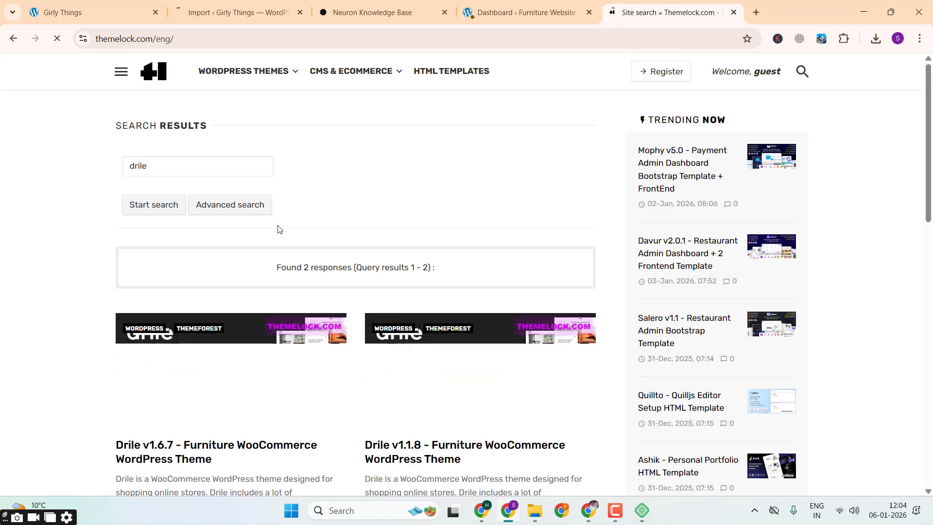
# Step: Open the Drile v1.6.7 theme page from the search results and view its download links
pyautogui.scroll(-2, 230, 342)
pyautogui.scroll(-1, 229, 341)
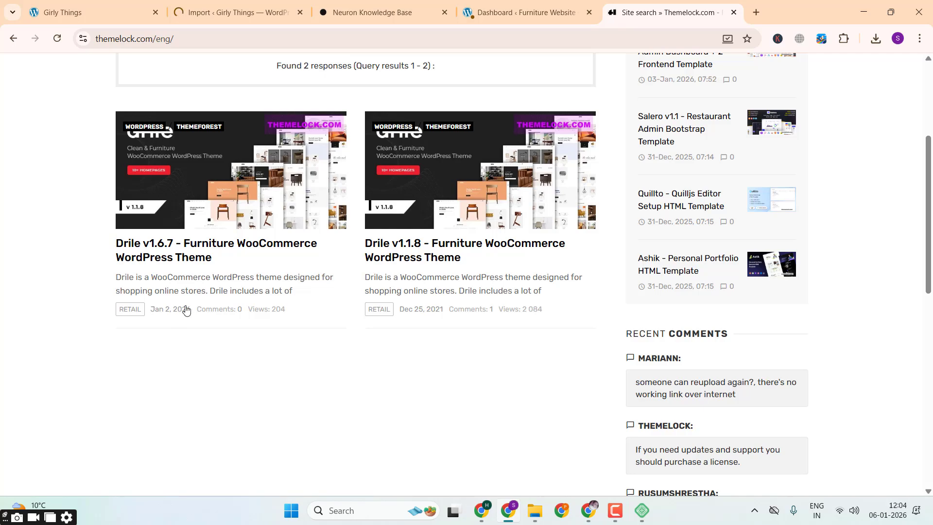
pyautogui.click(204, 248)
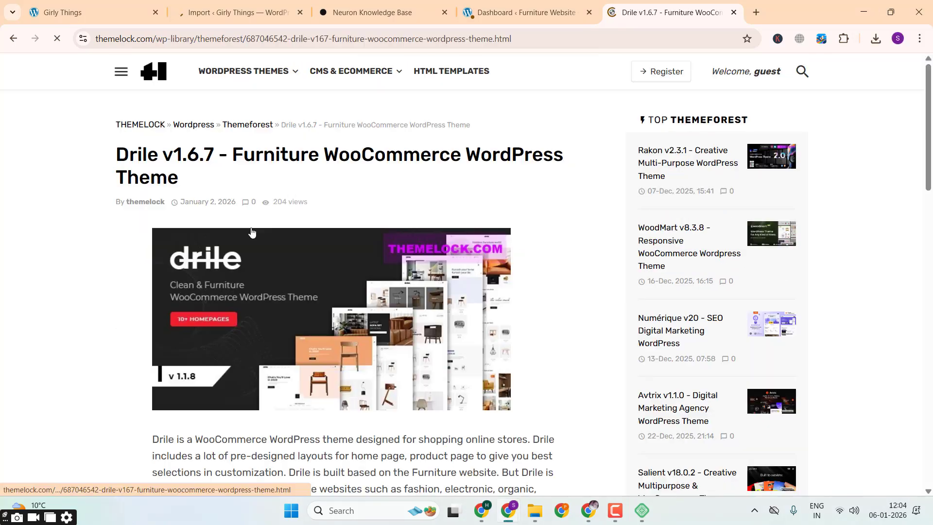
pyautogui.scroll(-9, 251, 232)
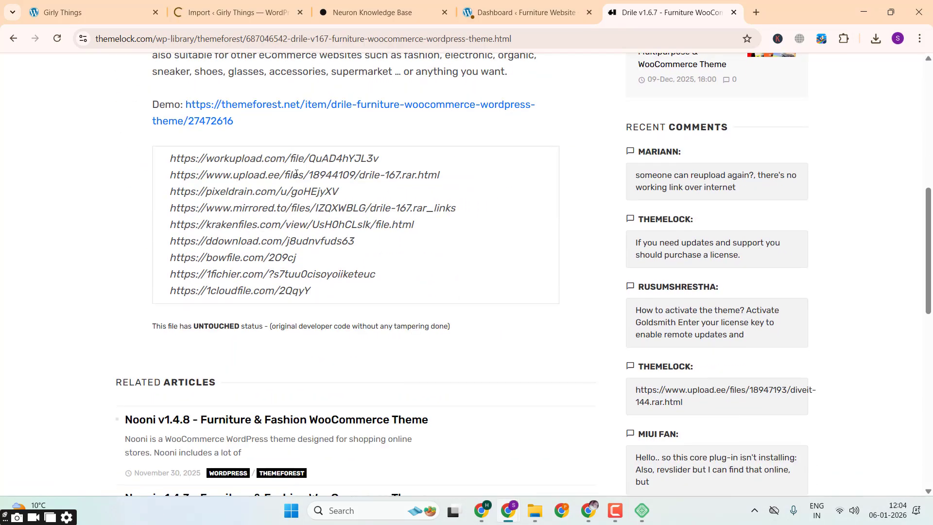
# Step: Dismiss the password warning on the Furniture Website dashboard and save the admin login in the browser
pyautogui.hotkey('ctrl', 'shift', 'Tab')
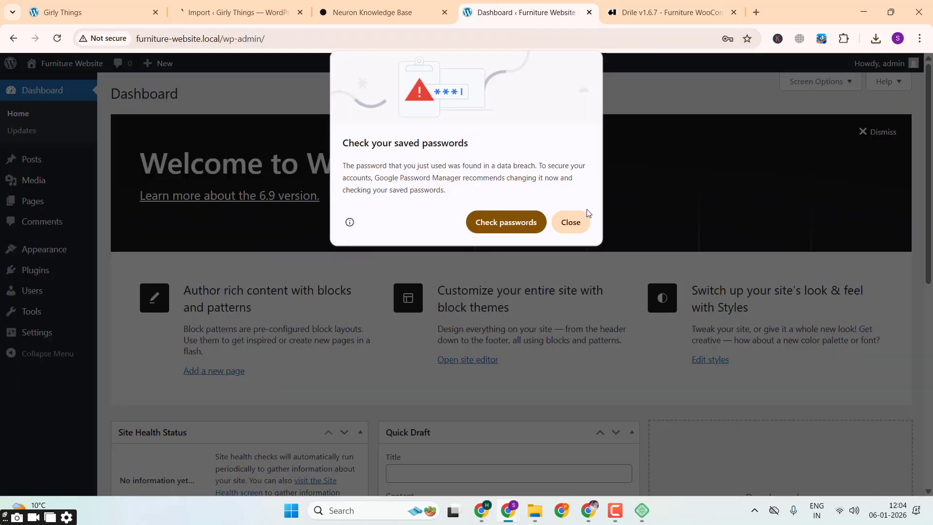
pyautogui.click(579, 217)
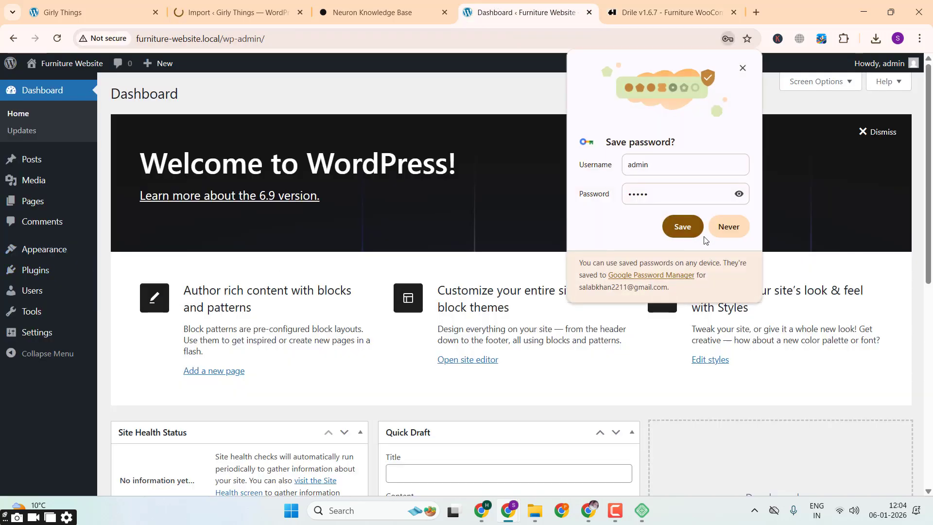
pyautogui.click(683, 226)
# Step: Open the form for uploading a theme .zip file to the Furniture Website
pyautogui.moveTo(68, 250)
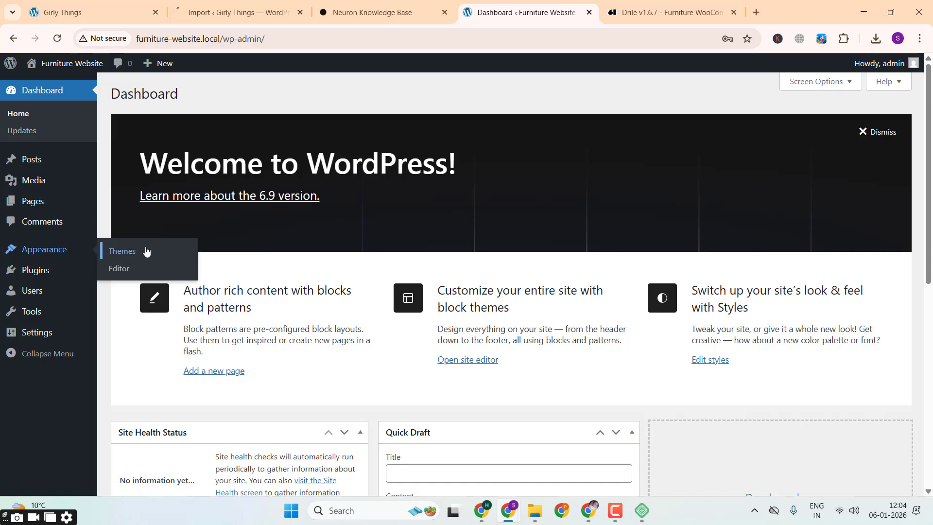
pyautogui.click(145, 251)
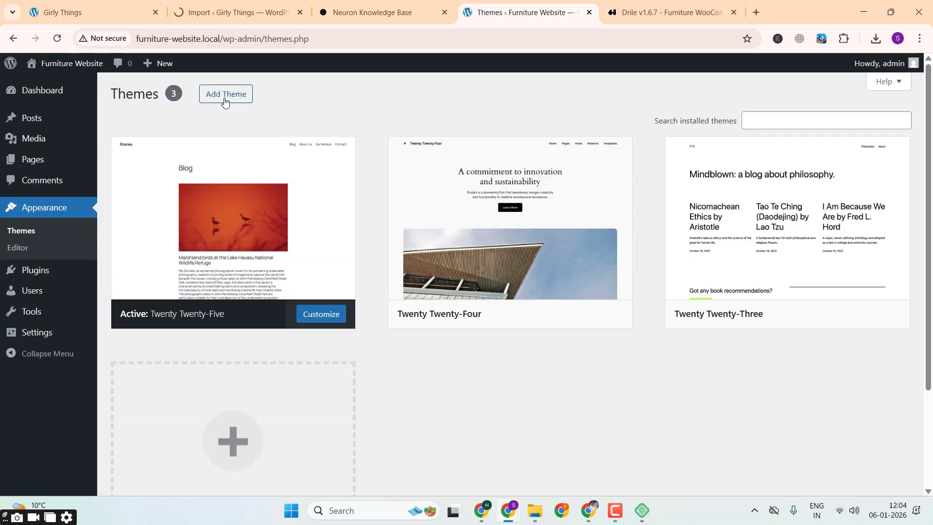
pyautogui.click(225, 99)
pyautogui.click(240, 99)
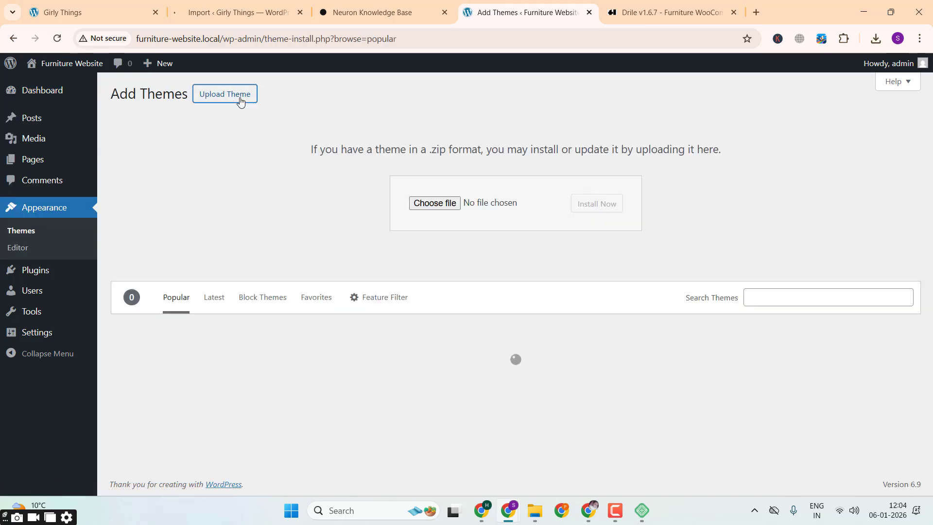
# Step: Choose drile.zip from the inner drile-167 folder under Downloads > Compressed as the theme file to upload
pyautogui.click(427, 204)
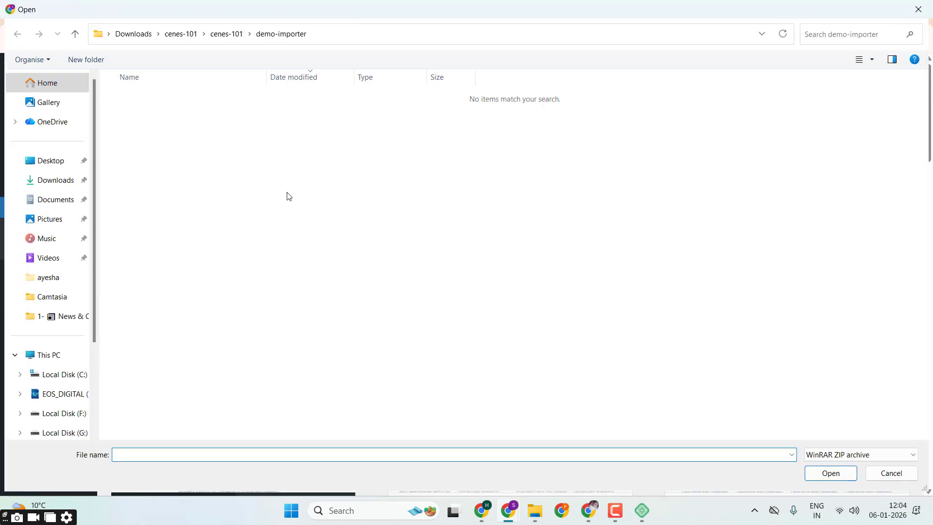
pyautogui.click(132, 33)
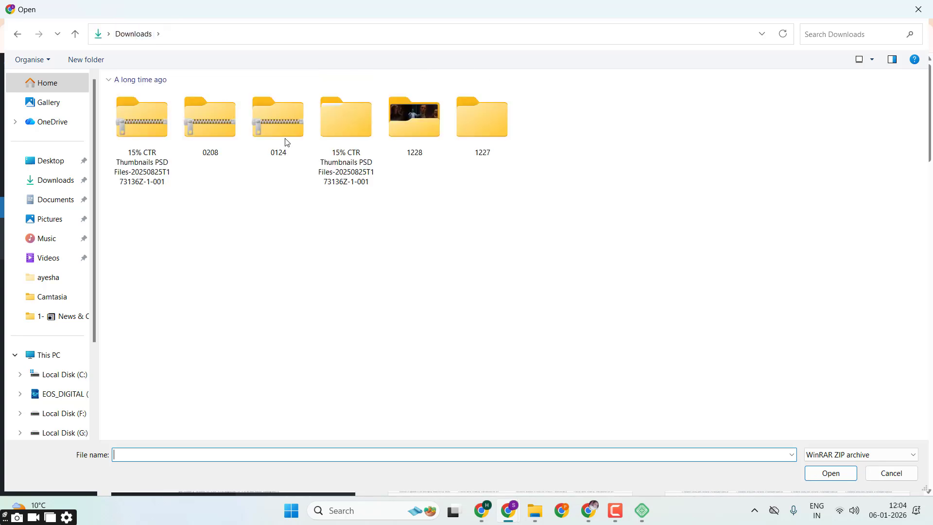
pyautogui.doubleClick(171, 222)
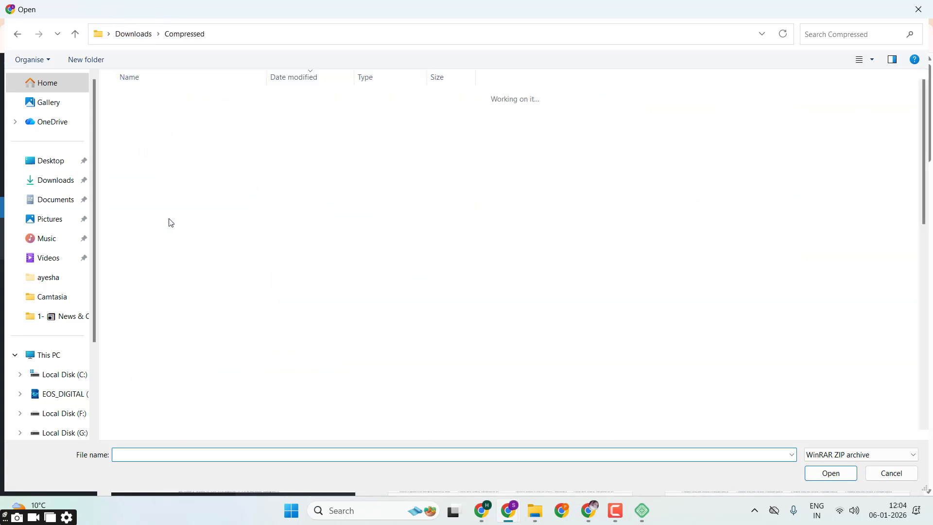
pyautogui.doubleClick(147, 111)
pyautogui.click(148, 112)
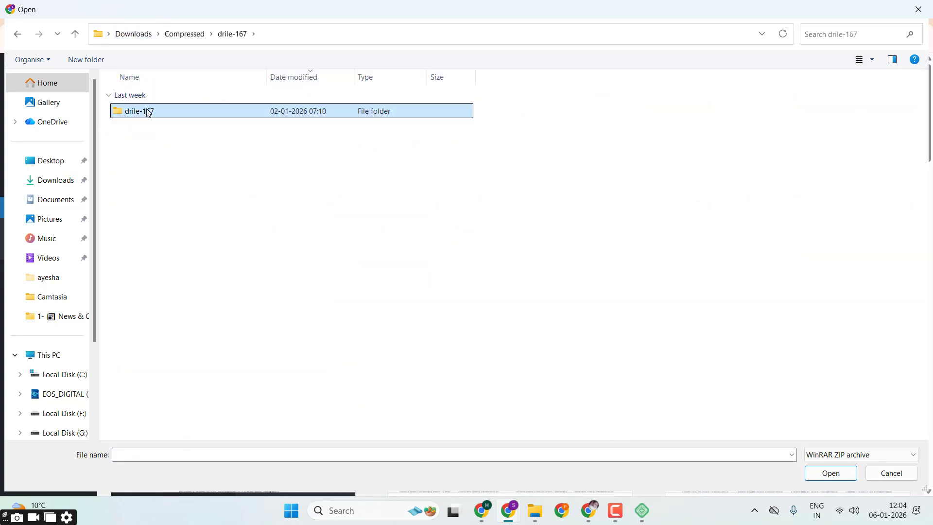
pyautogui.doubleClick(149, 112)
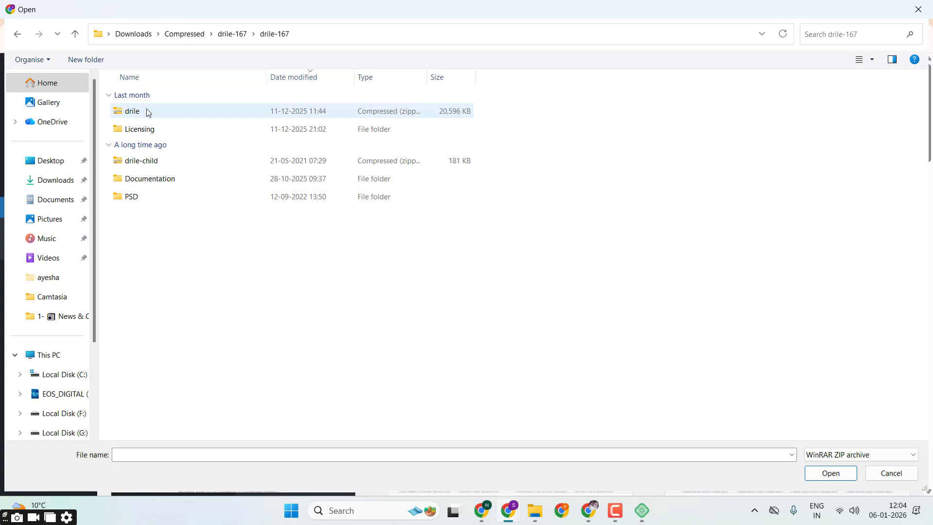
pyautogui.doubleClick(199, 113)
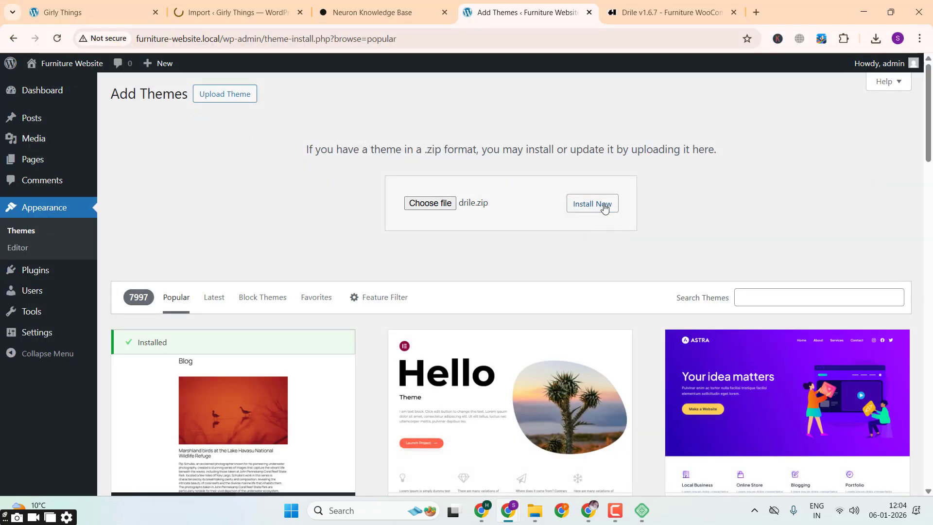
# Step: Install the chosen drile.zip theme on the Furniture Website and activate it
pyautogui.click(604, 207)
pyautogui.click(615, 511)
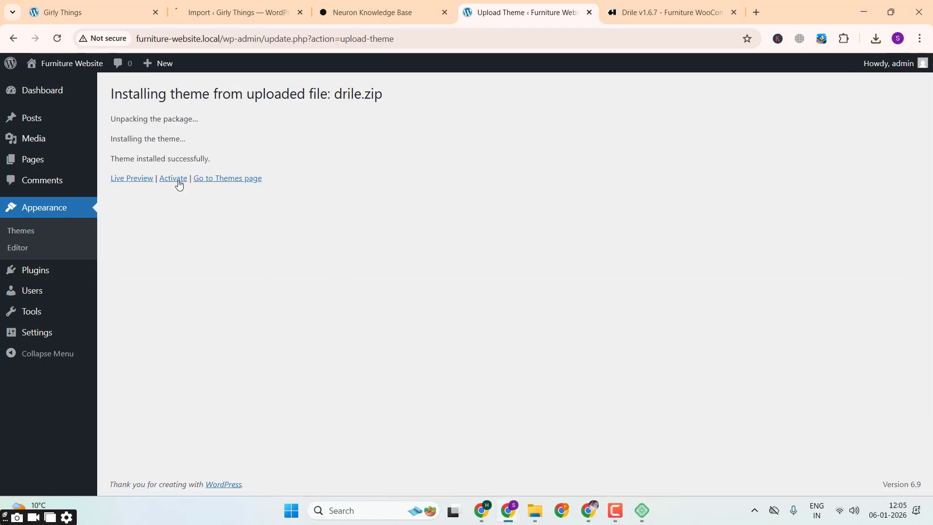
pyautogui.click(179, 180)
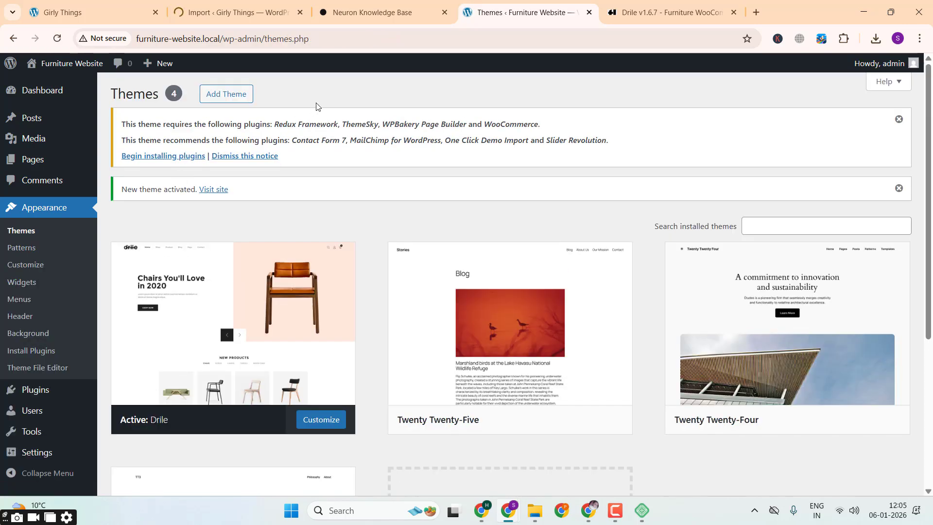
# Step: Bulk install all eight plugins required or recommended by the Drile theme
pyautogui.moveTo(171, 124); pyautogui.dragTo(625, 147)
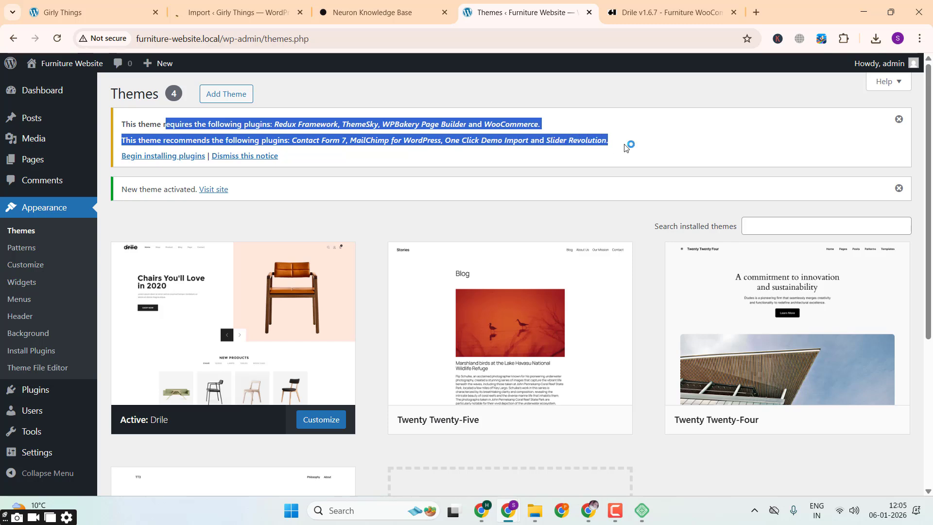
pyautogui.click(167, 155)
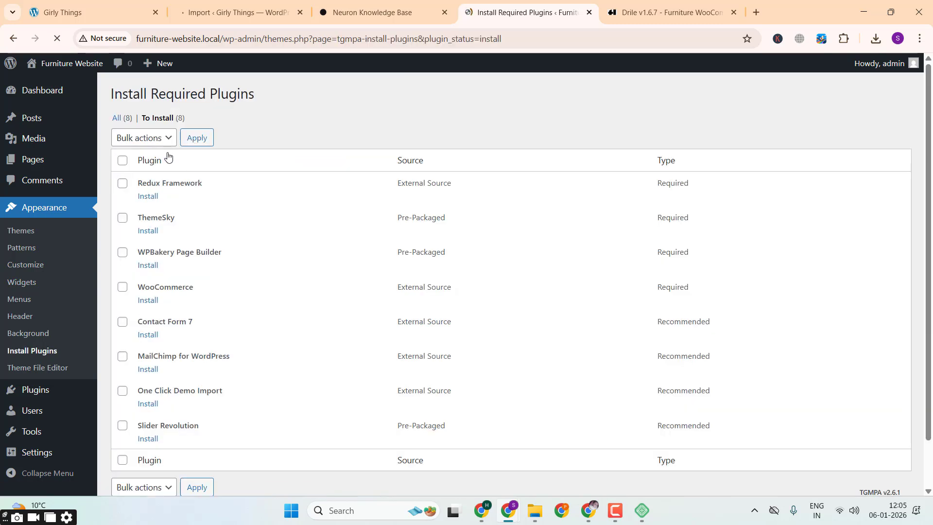
pyautogui.click(123, 161)
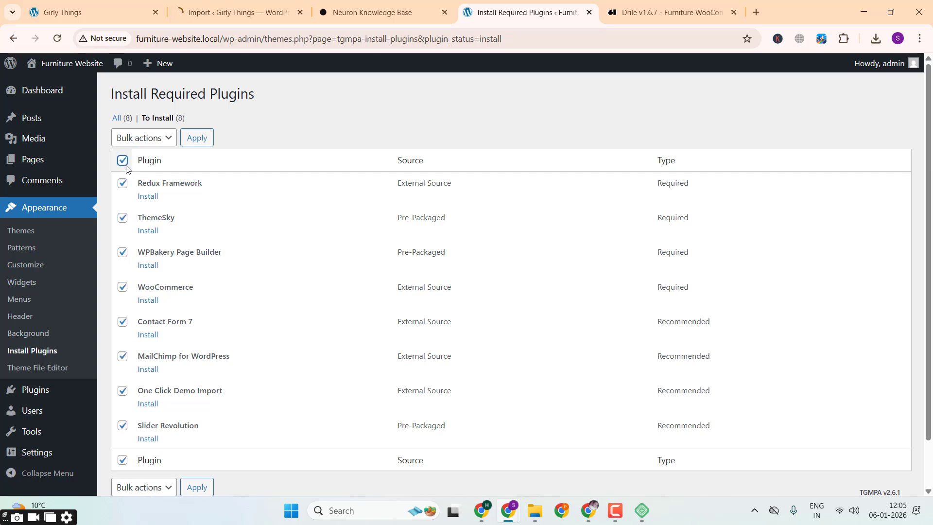
pyautogui.click(156, 138)
pyautogui.click(152, 169)
pyautogui.click(197, 138)
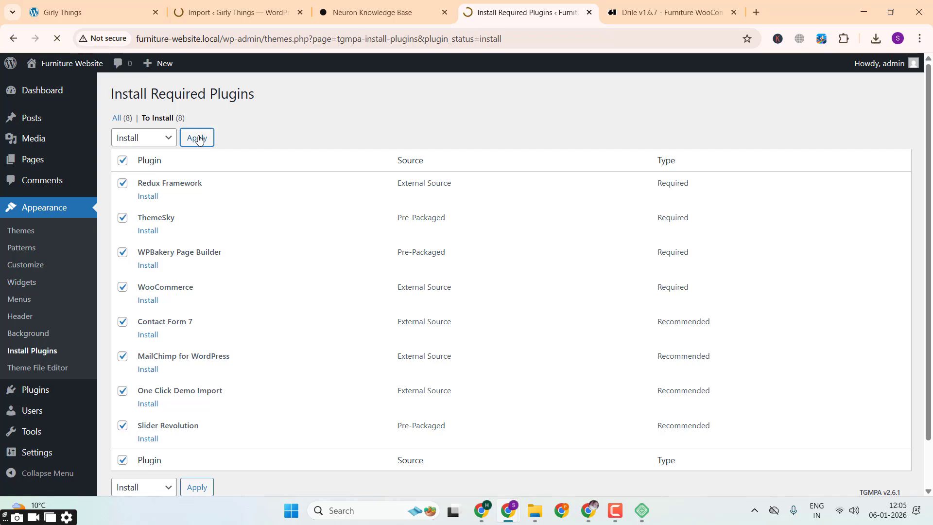
# Step: Check the Girly Things import page and the Furniture Website's entry in Local, and return to the browser's plugin installation page
pyautogui.click(228, 12)
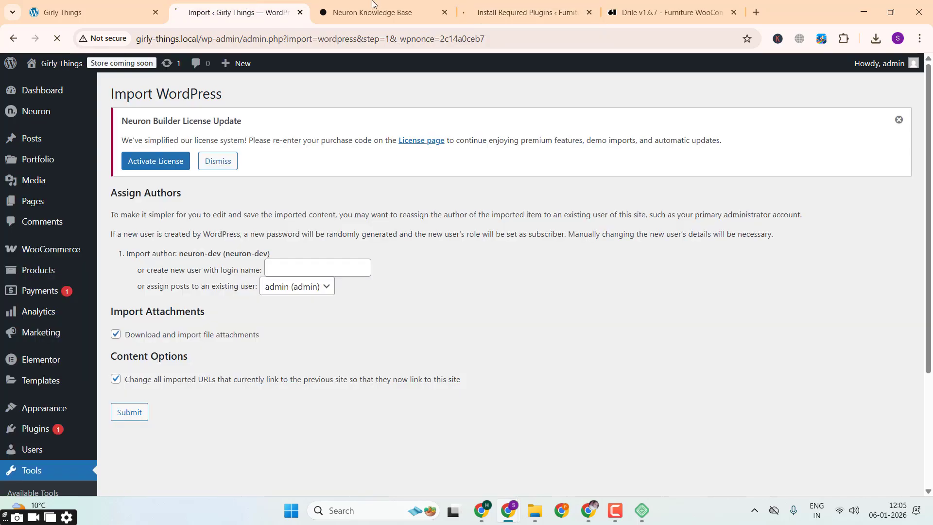
pyautogui.click(521, 4)
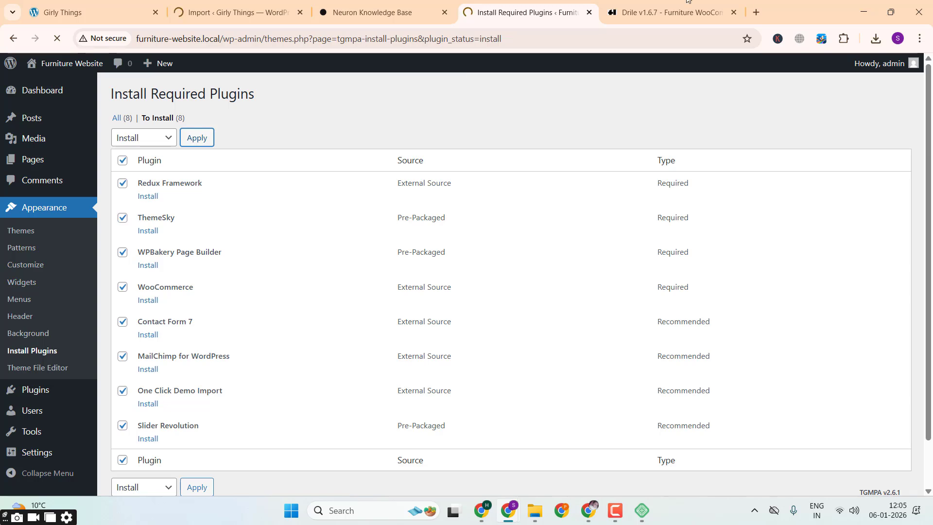
pyautogui.click(756, 12)
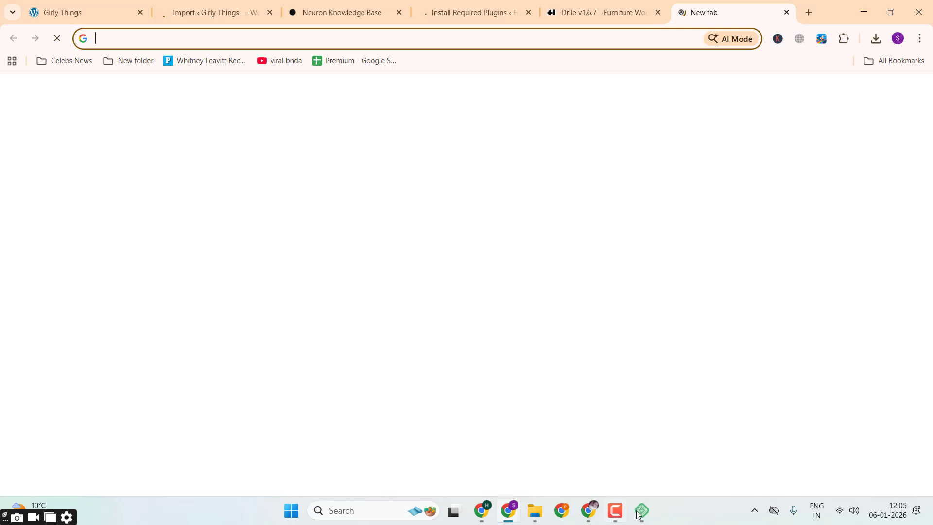
pyautogui.click(641, 510)
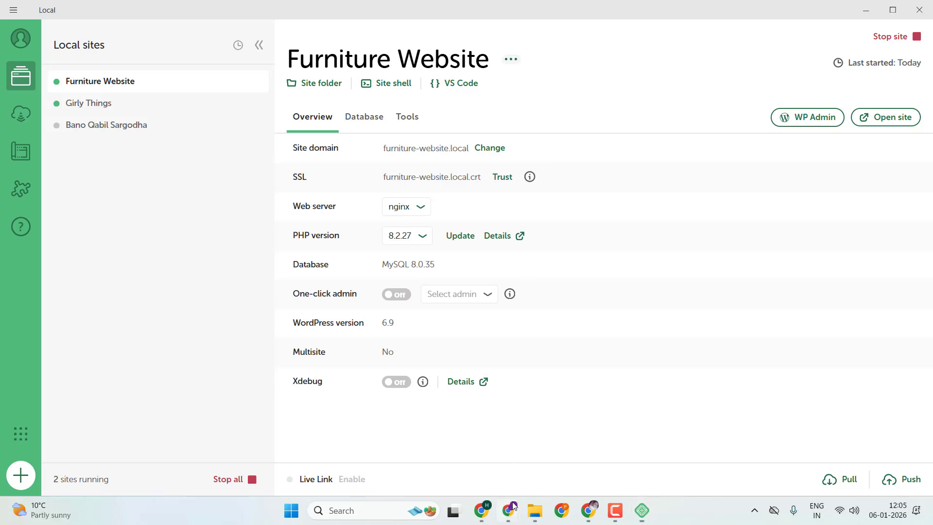
pyautogui.moveTo(510, 507)
pyautogui.click(569, 463)
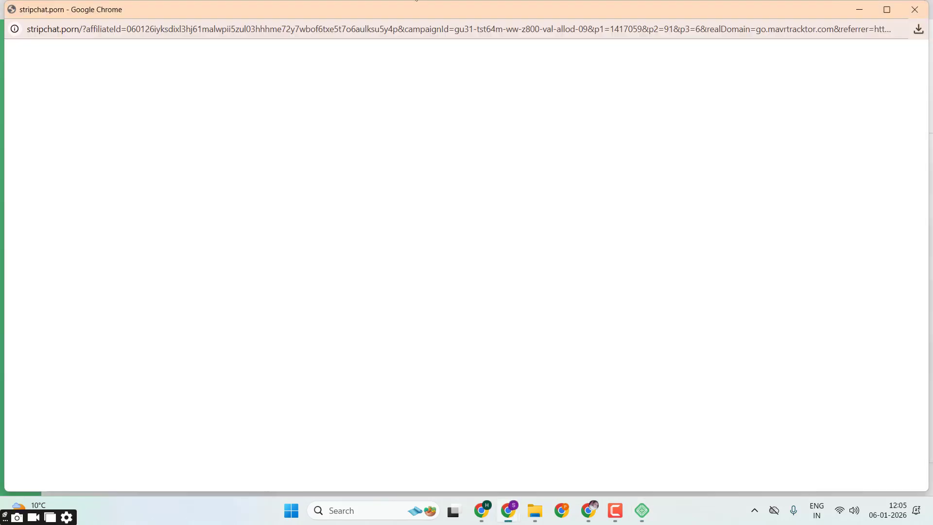
pyautogui.click(511, 515)
pyautogui.click(480, 4)
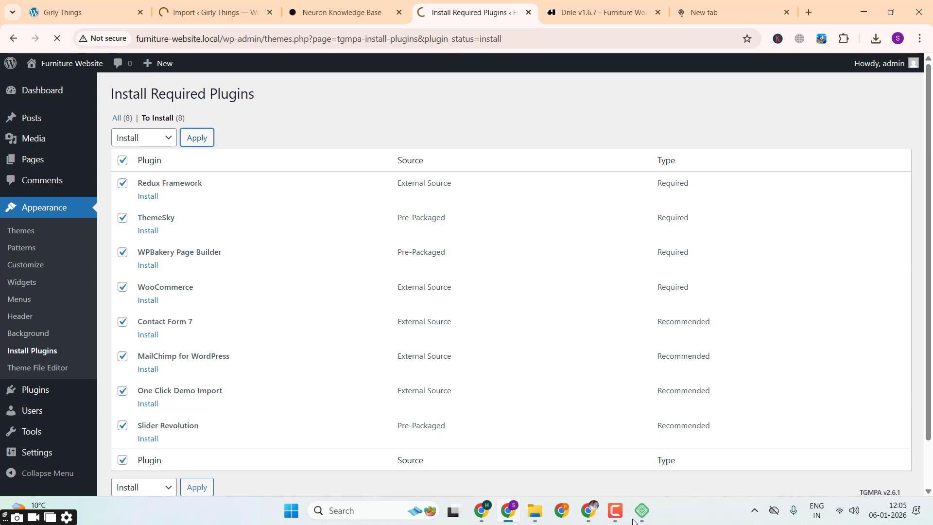
pyautogui.click(615, 511)
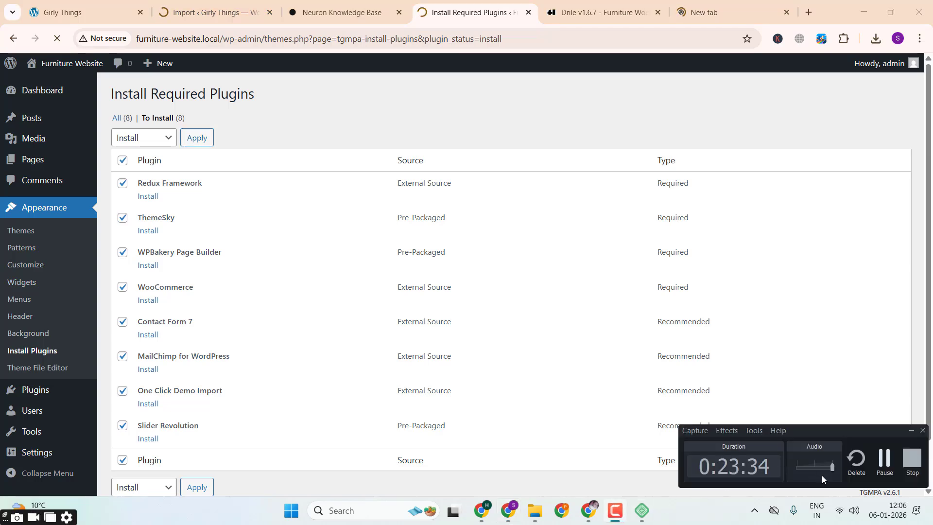
pyautogui.click(881, 467)
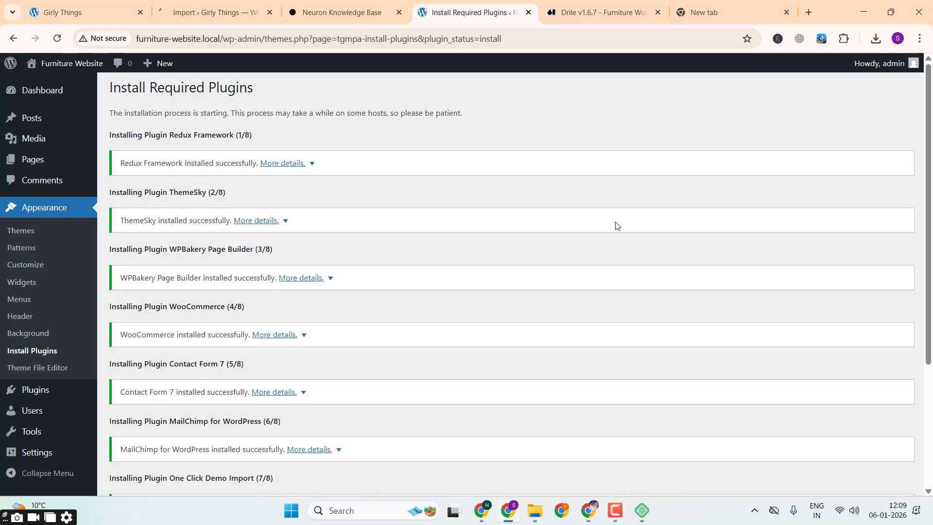
# Step: Return to the required plugins installer and bulk activate all eight installed plugins
pyautogui.scroll(-3, 615, 225)
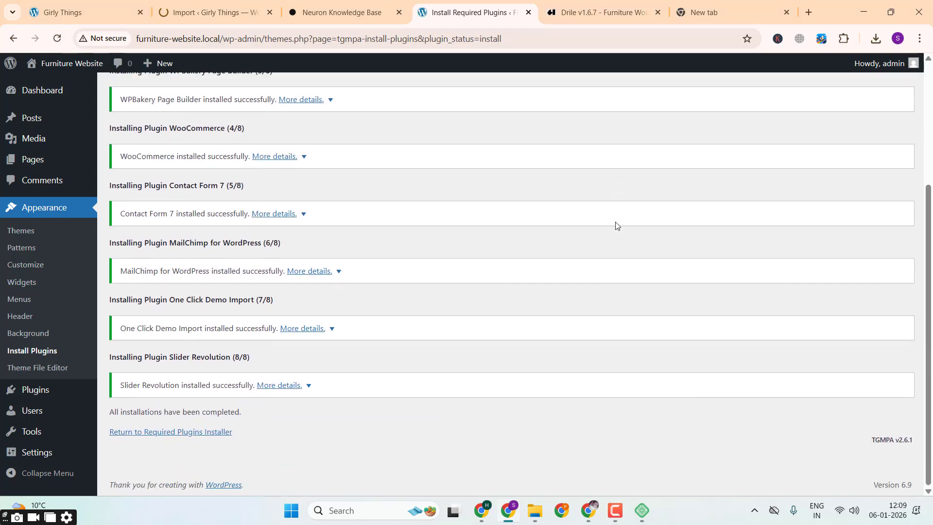
pyautogui.click(188, 434)
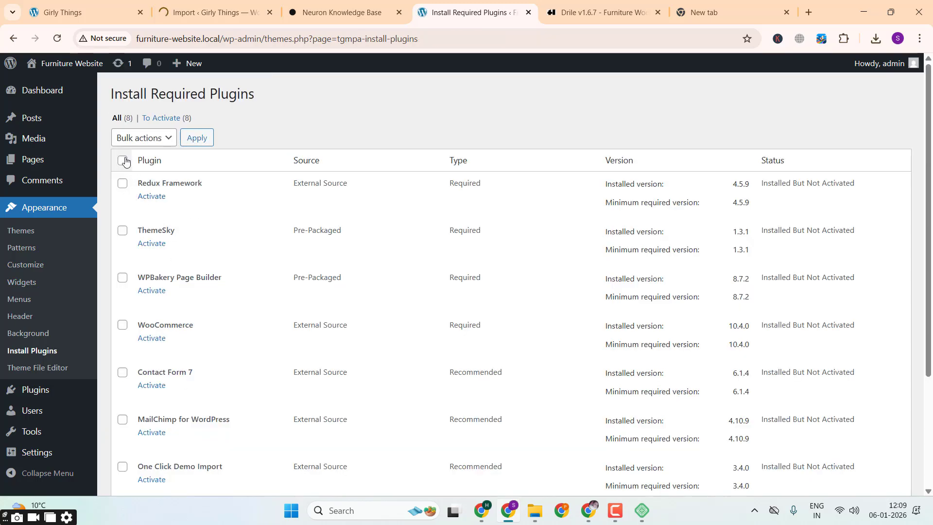
pyautogui.click(124, 161)
pyautogui.click(156, 137)
pyautogui.click(148, 204)
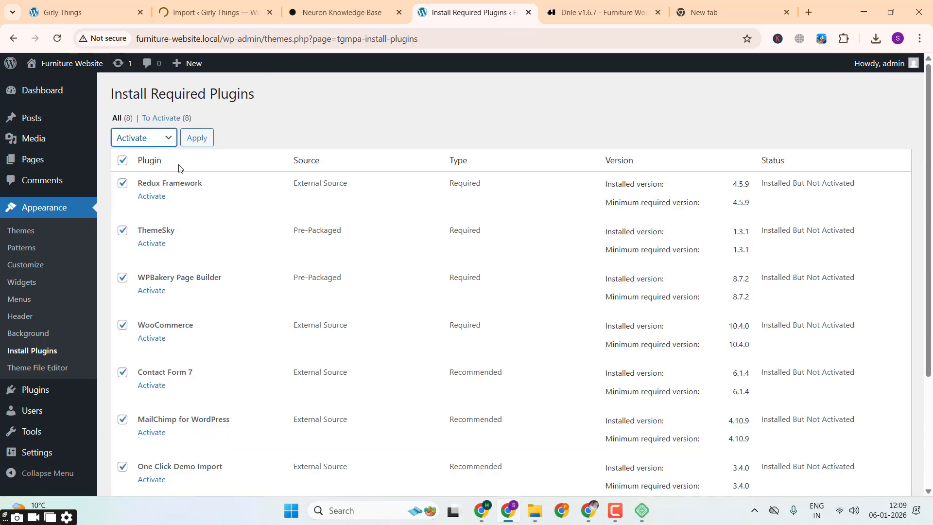
pyautogui.click(197, 138)
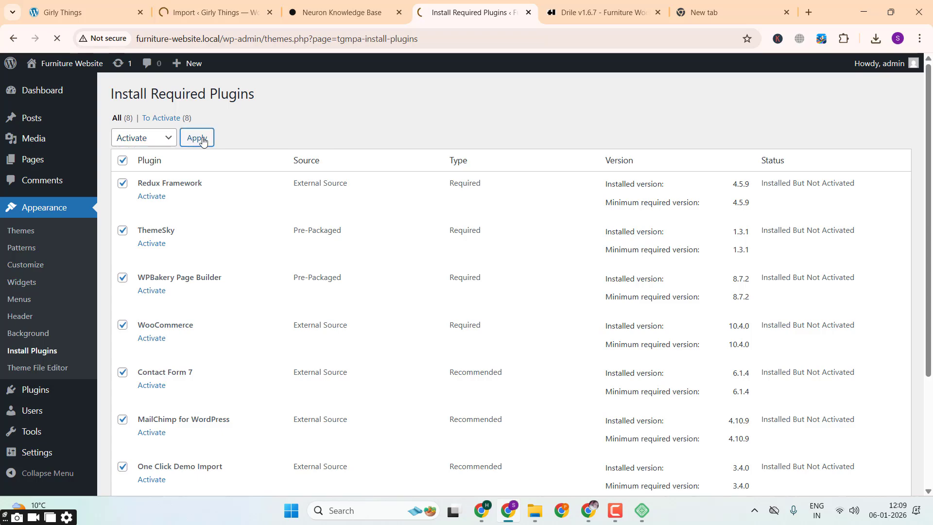
# Step: Check the Girly Things import page again and return to the Furniture Website's plugin activation page
pyautogui.click(213, 12)
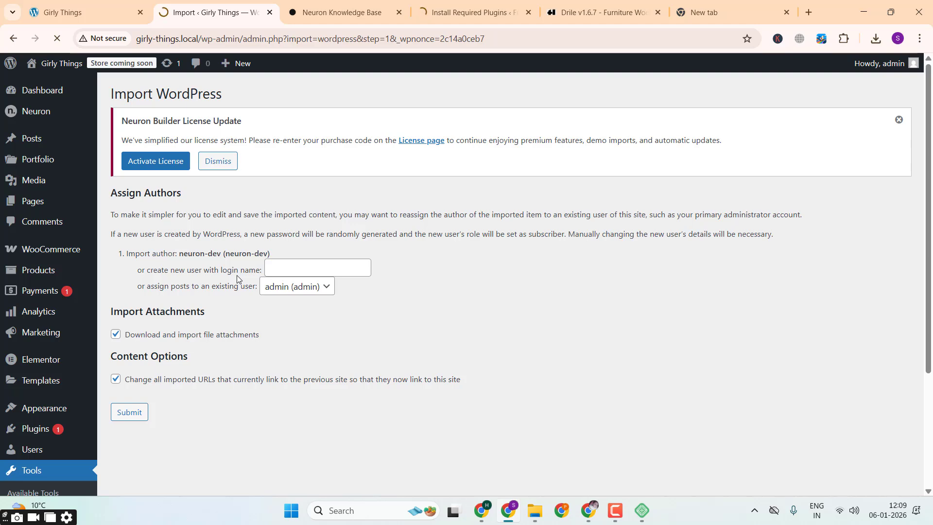
pyautogui.click(454, 4)
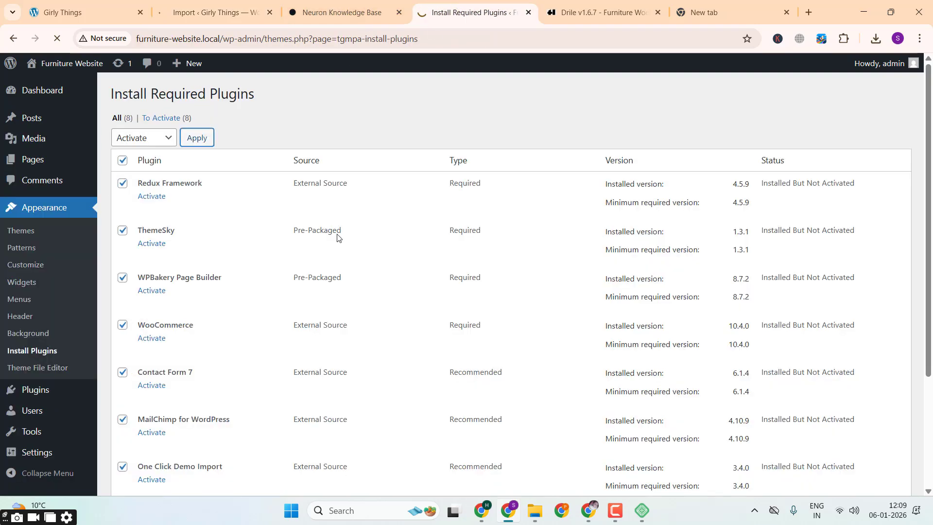
pyautogui.rightClick(553, 105)
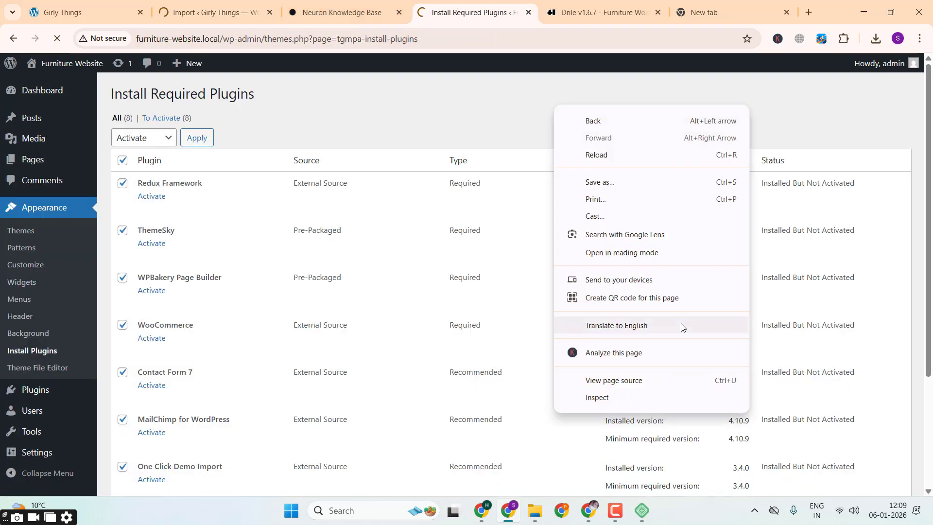
pyautogui.click(618, 513)
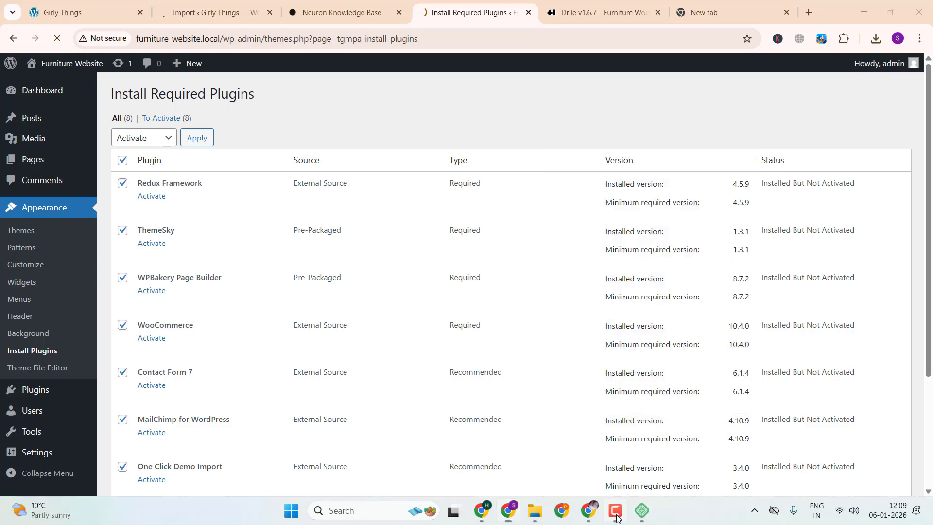
pyautogui.click(884, 459)
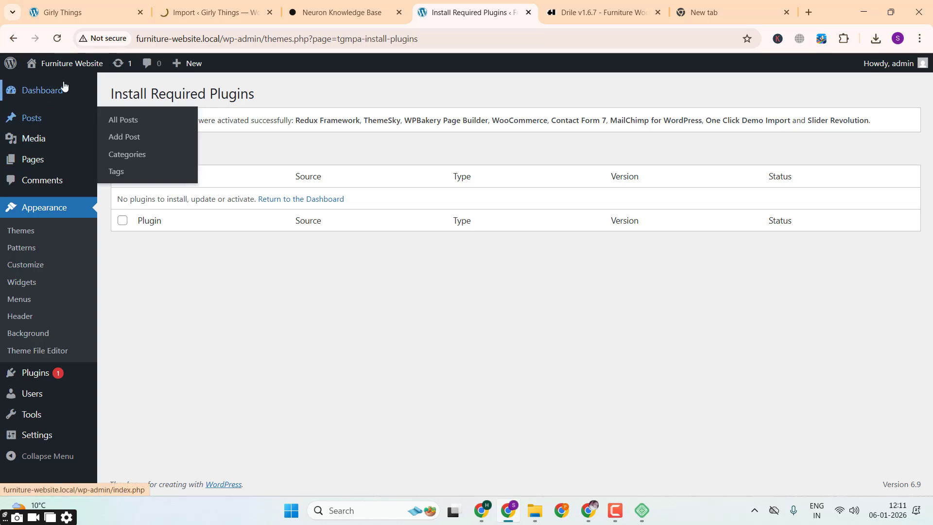
# Step: Go to the Furniture Website's dashboard and open the Drile Importer page
pyautogui.click(51, 90)
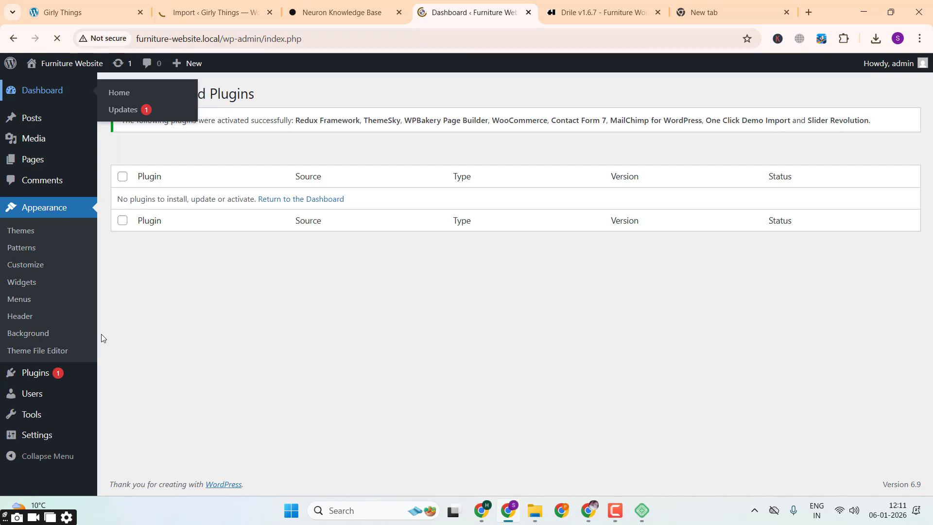
pyautogui.scroll(-2, 62, 375)
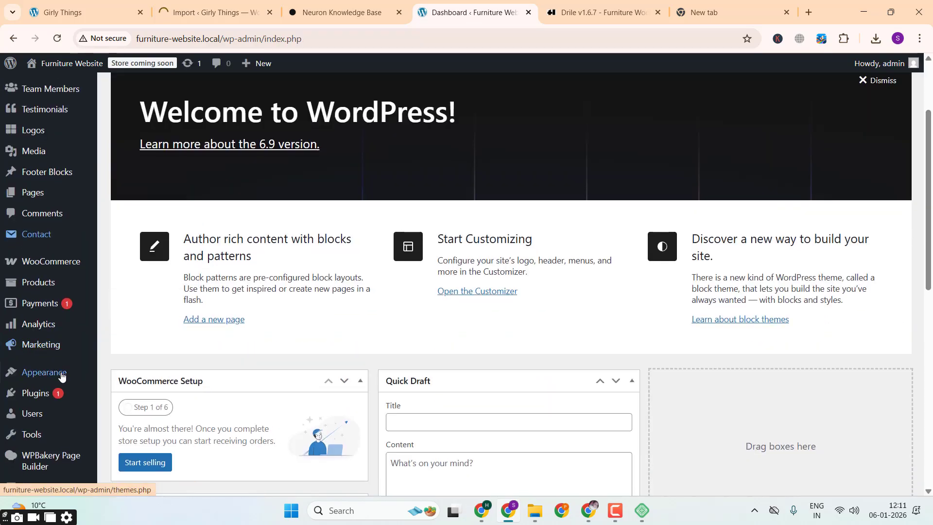
pyautogui.moveTo(61, 376)
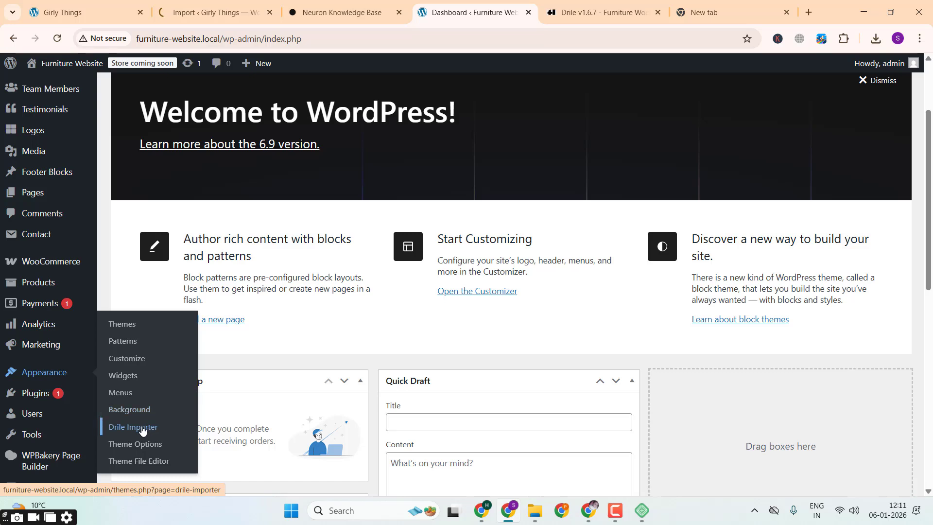
pyautogui.click(141, 428)
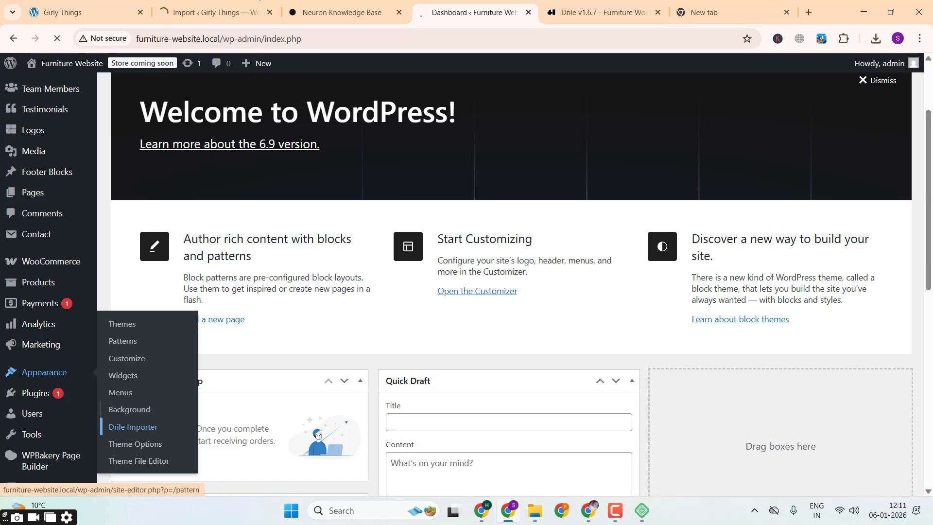
# Step: Check the Girly Things WordPress import page and return to the Furniture Website's Drile importer
pyautogui.click(214, 12)
pyautogui.moveTo(57, 121)
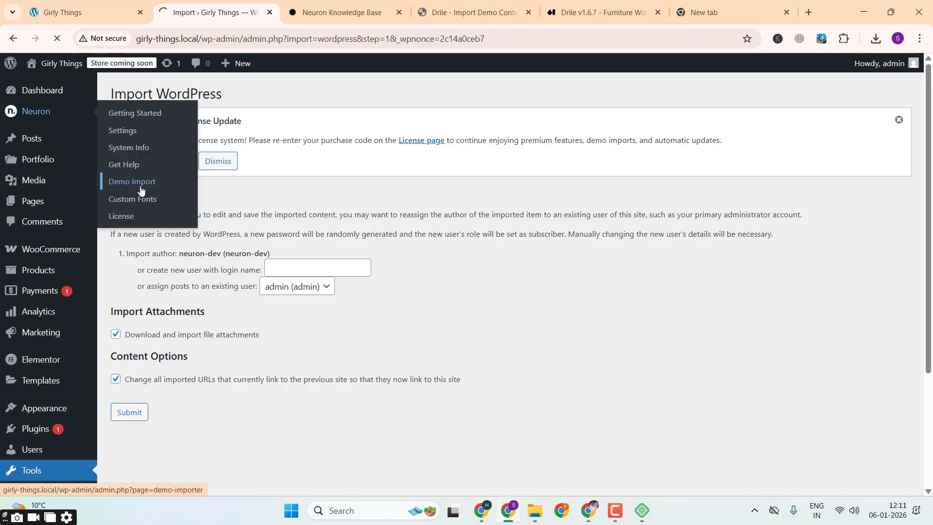
pyautogui.click(467, 12)
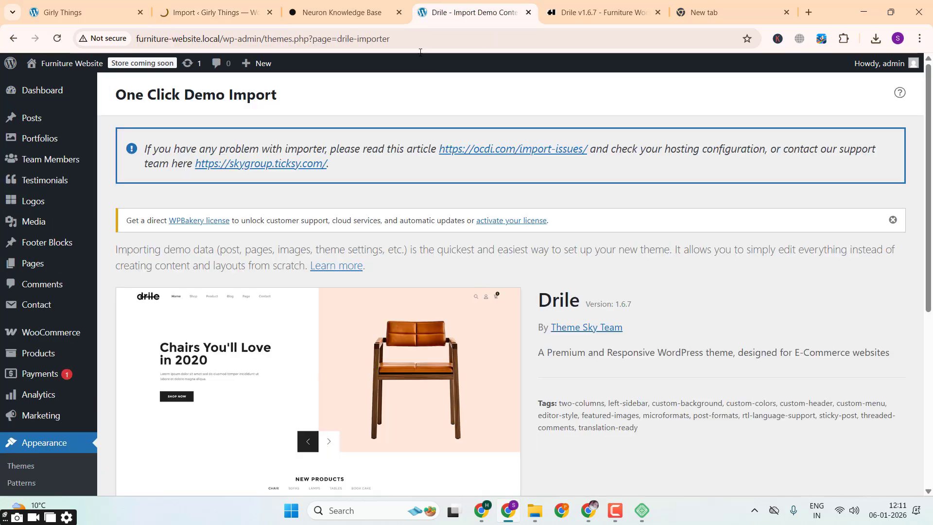
# Step: Start the Drile demo data import on the Furniture Website without adding the optional recommended plugins
pyautogui.scroll(-4, 349, 302)
pyautogui.scroll(-2, 349, 303)
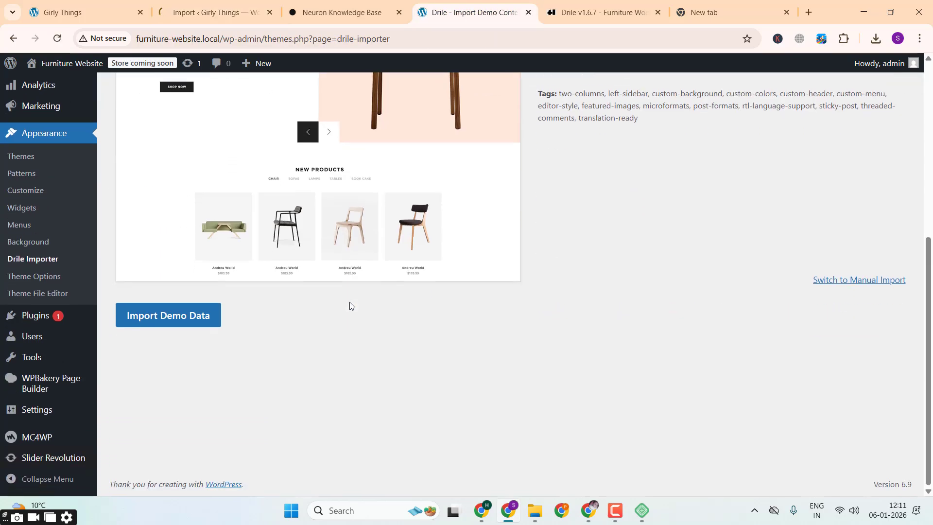
pyautogui.click(212, 315)
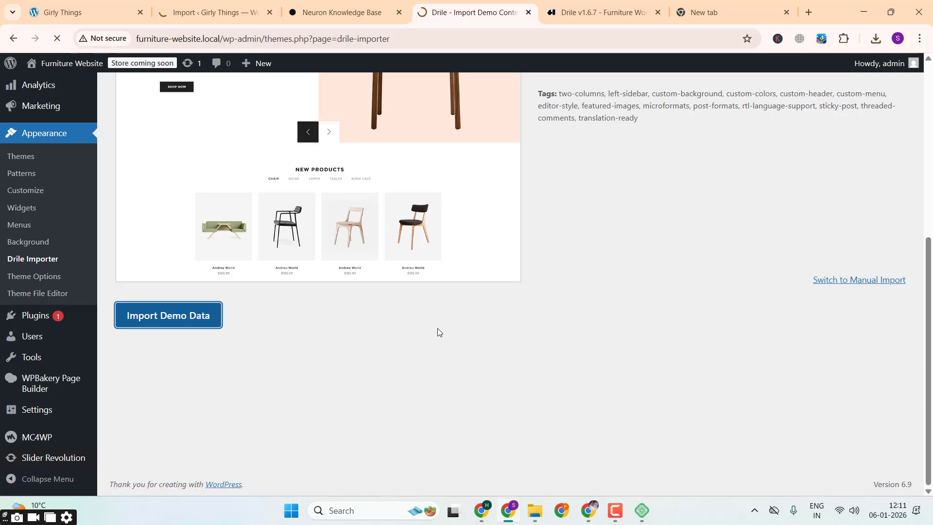
pyautogui.scroll(-10, 437, 328)
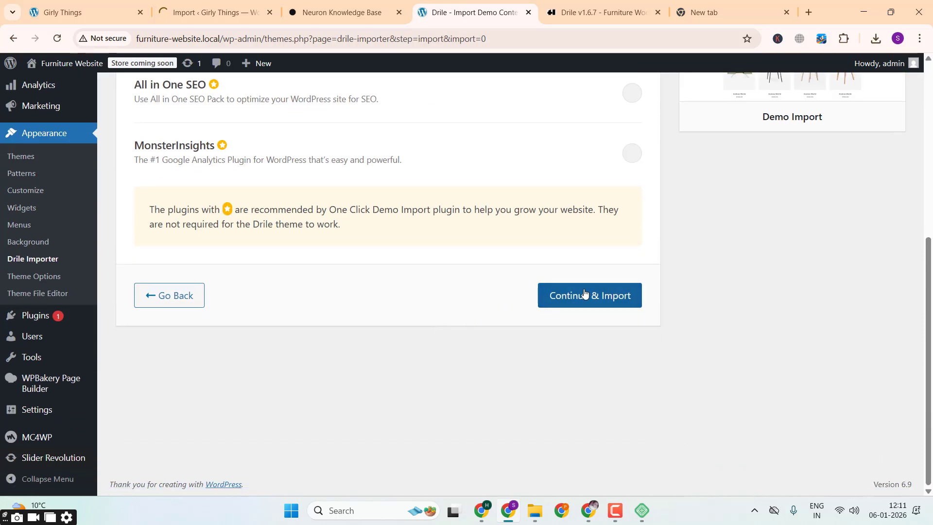
pyautogui.click(585, 295)
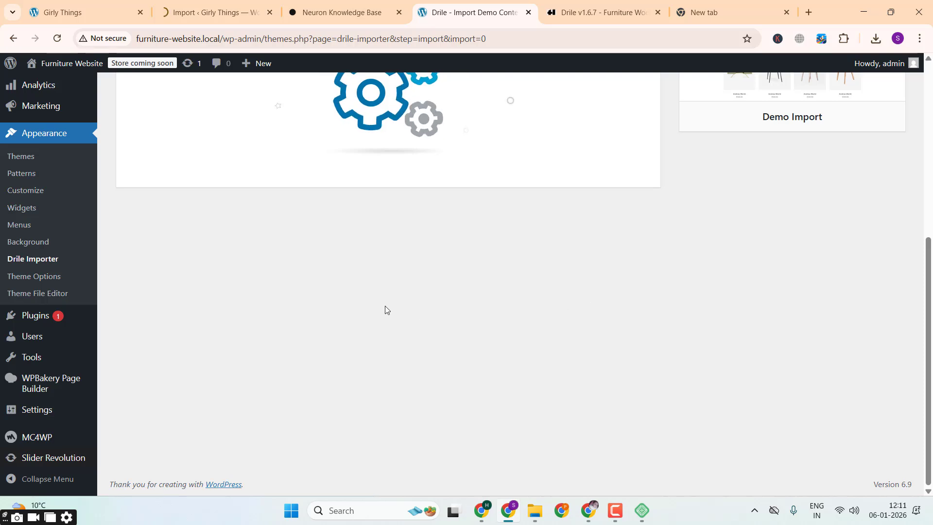
pyautogui.scroll(3, 385, 306)
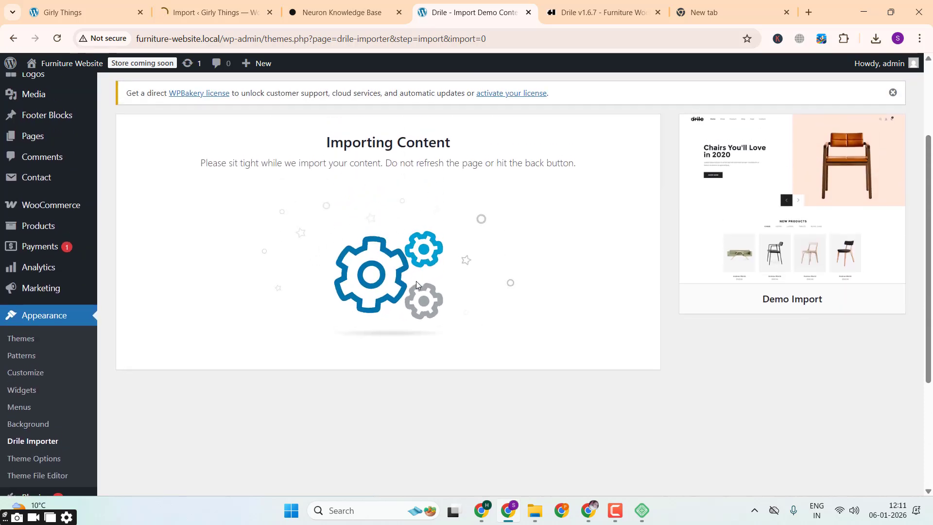
# Step: Reload the Girly Things homepage and check the progress of the Girly Things and Drile imports
pyautogui.click(51, 3)
pyautogui.click(62, 40)
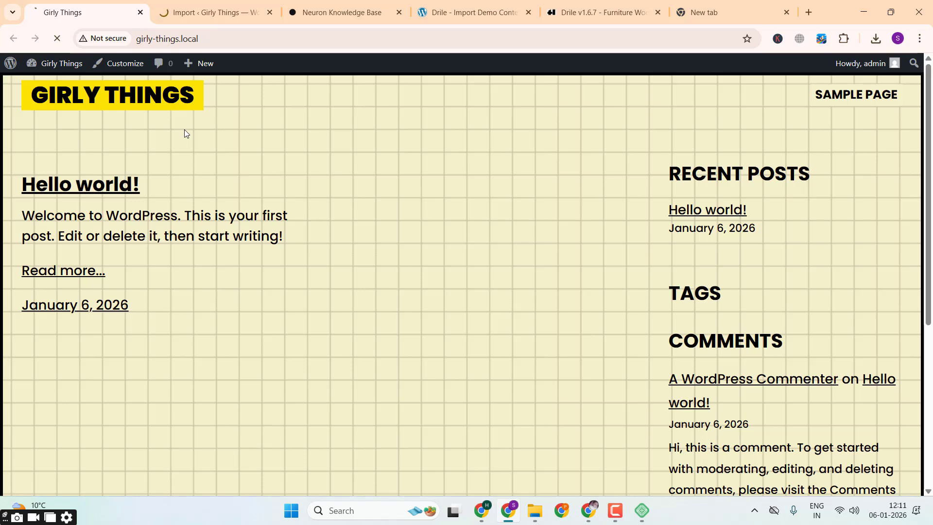
pyautogui.click(199, 11)
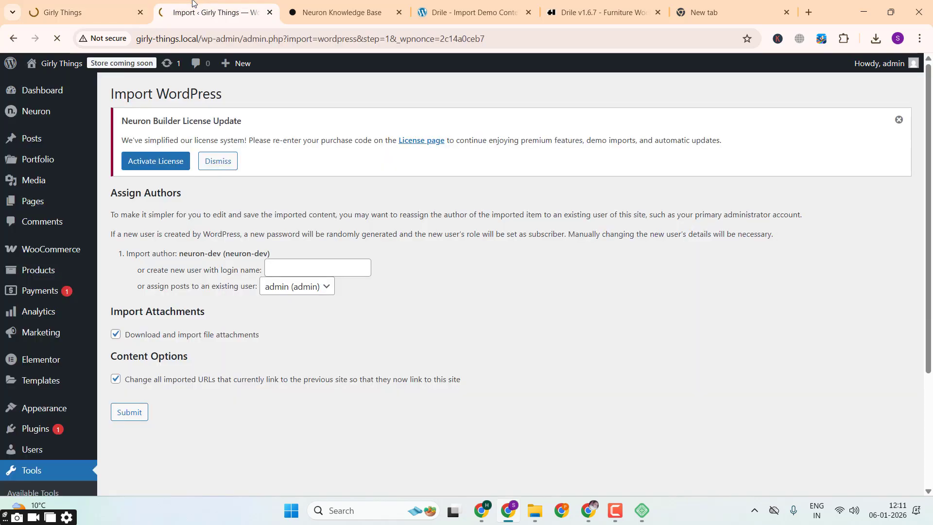
pyautogui.click(110, 2)
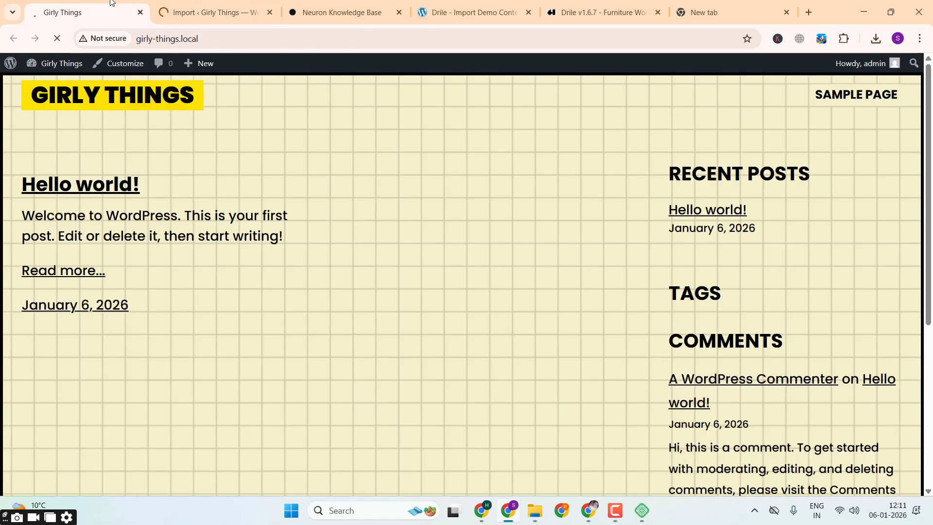
pyautogui.click(420, 4)
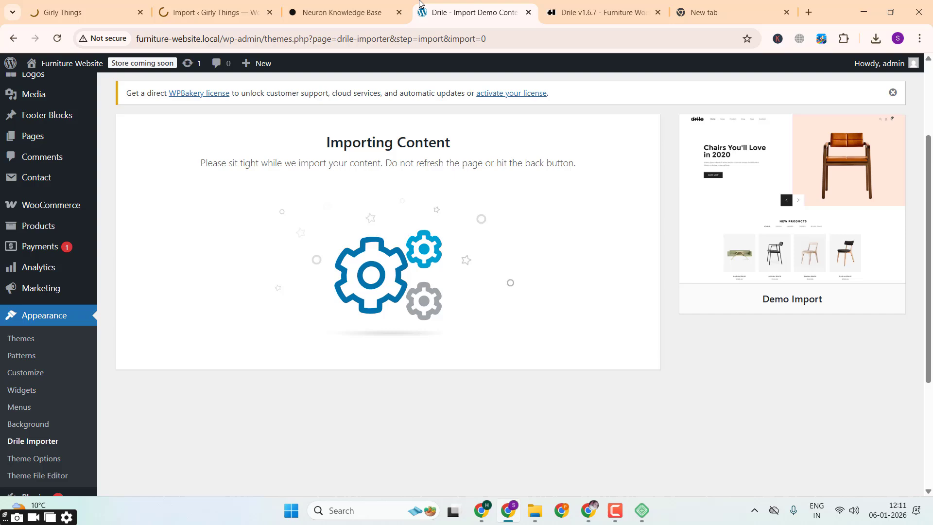
pyautogui.click(94, 4)
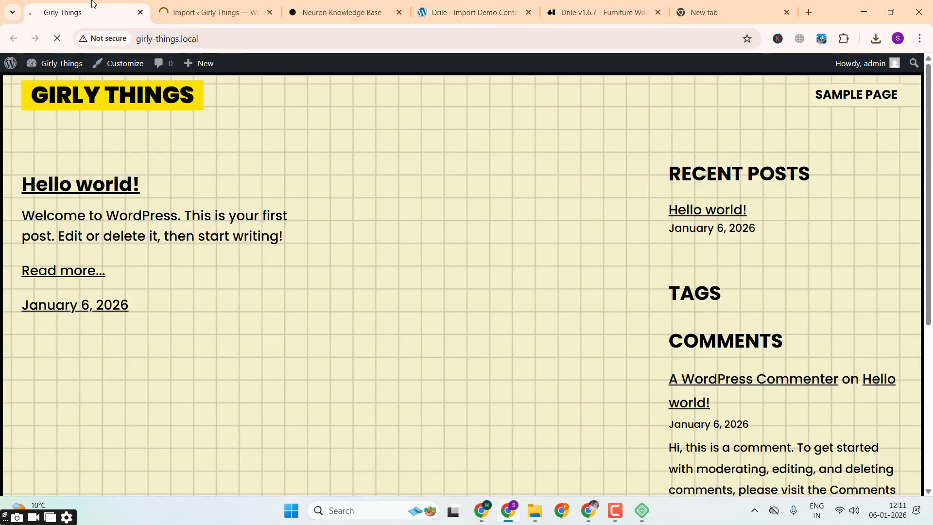
pyautogui.click(615, 510)
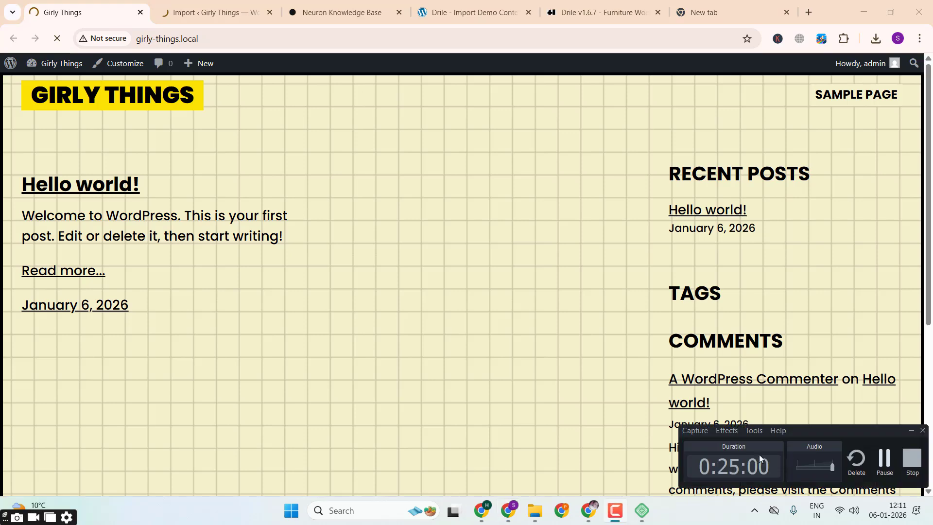
pyautogui.click(884, 463)
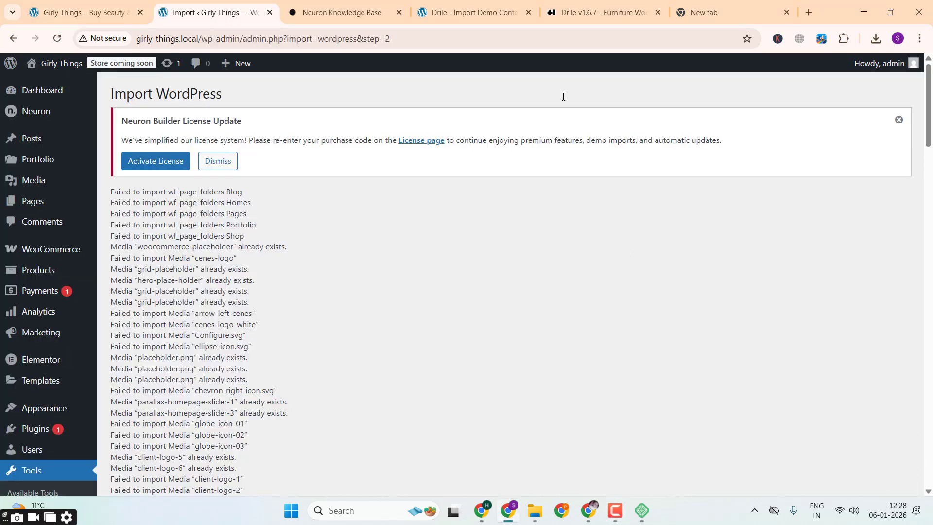
# Step: Visit the Furniture Website from the Drile import page and look over its homepage down to the footer
pyautogui.click(481, 9)
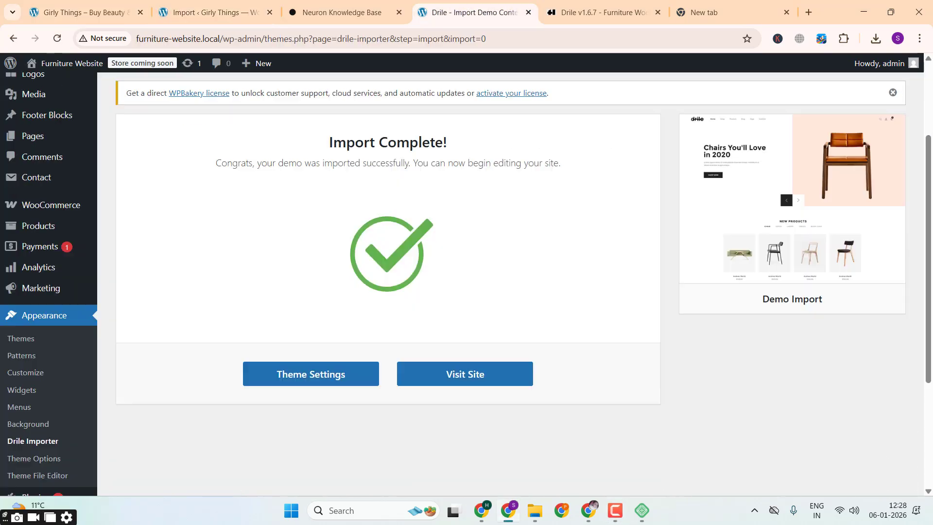
pyautogui.click(485, 387)
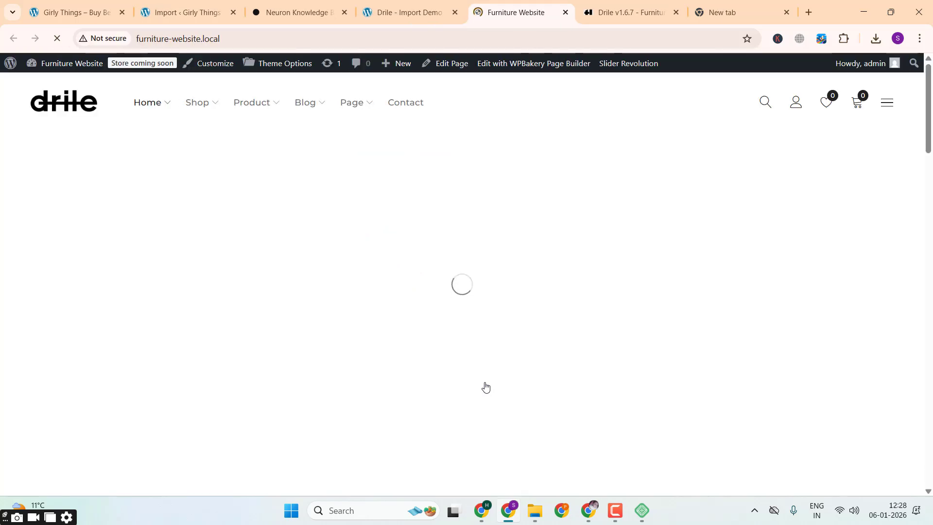
pyautogui.scroll(-5, 485, 387)
pyautogui.scroll(-15, 485, 387)
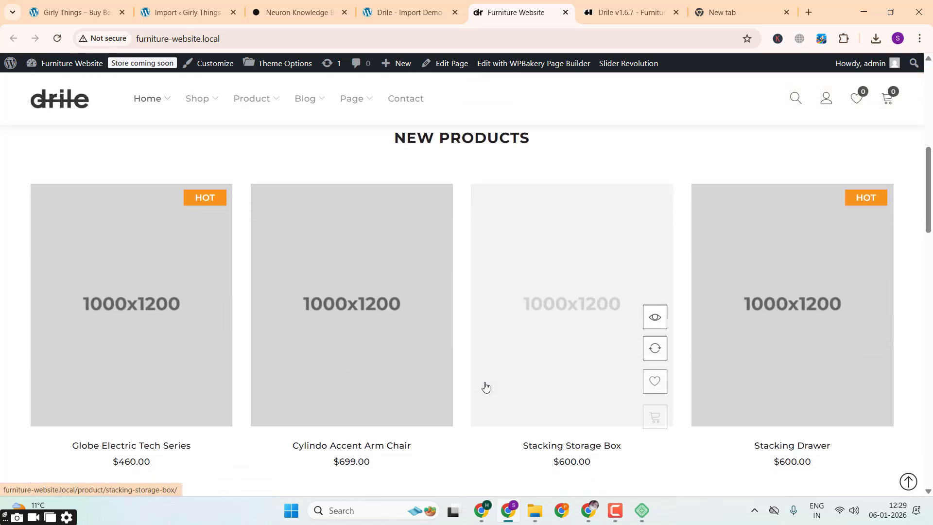
pyautogui.scroll(-7, 485, 387)
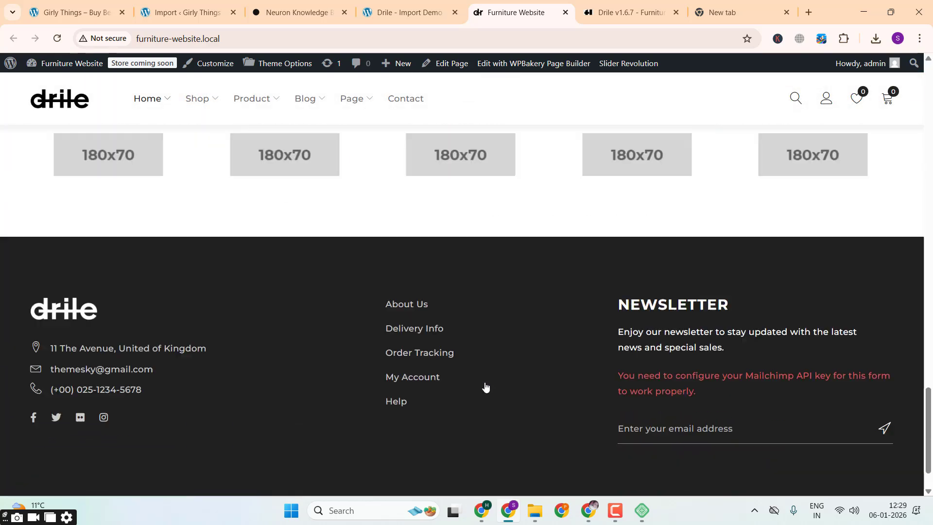
pyautogui.scroll(16, 486, 387)
pyautogui.scroll(10, 485, 386)
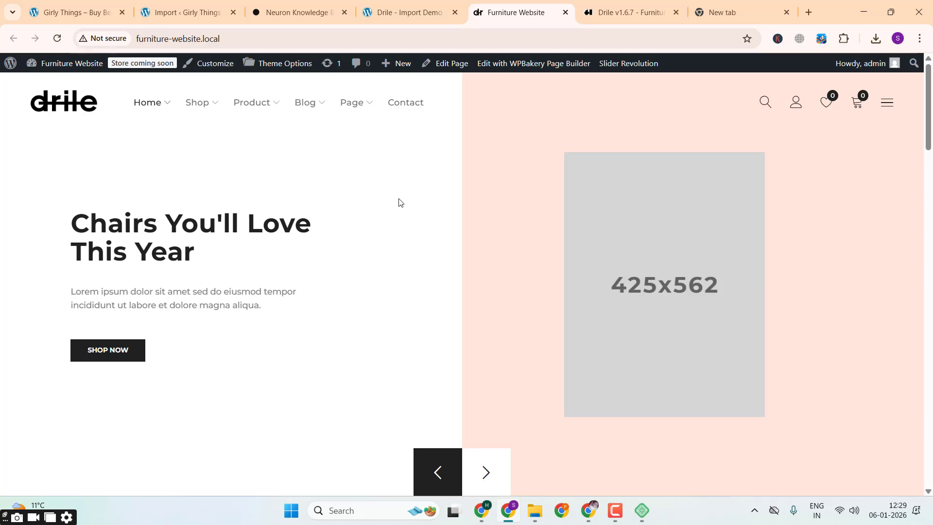
# Step: Examine the Furniture Website homepage's hero slider, footer, product categories, sale banner and testimonial sections
pyautogui.scroll(-4, 399, 202)
pyautogui.scroll(-15, 399, 202)
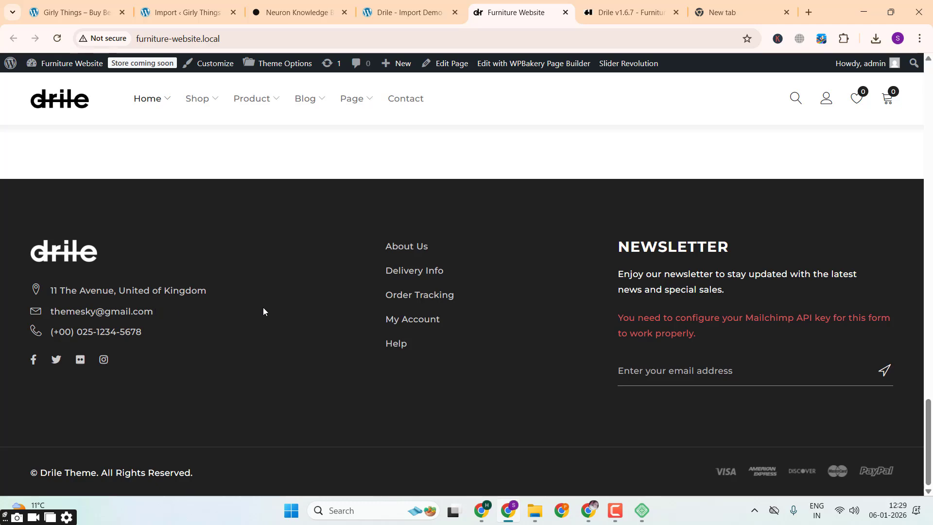
pyautogui.scroll(20, 263, 308)
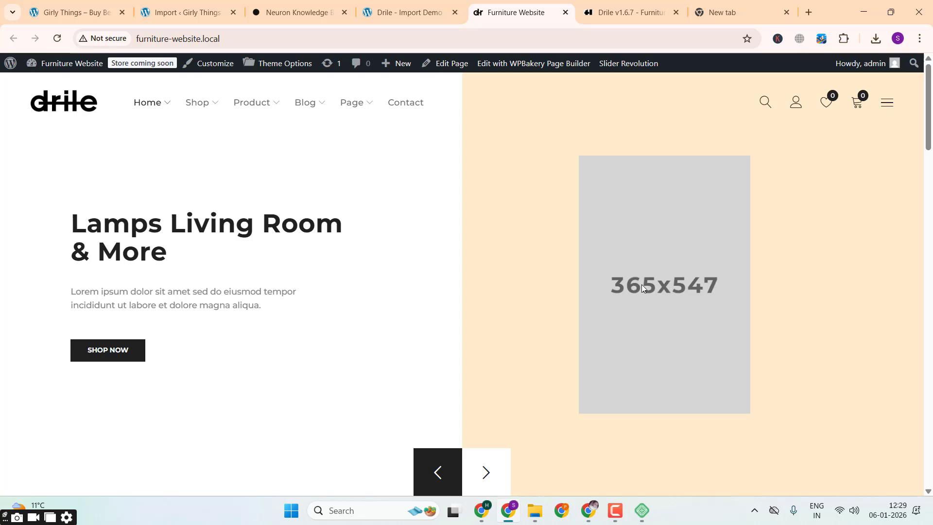
pyautogui.scroll(-10, 641, 284)
pyautogui.scroll(-10, 572, 218)
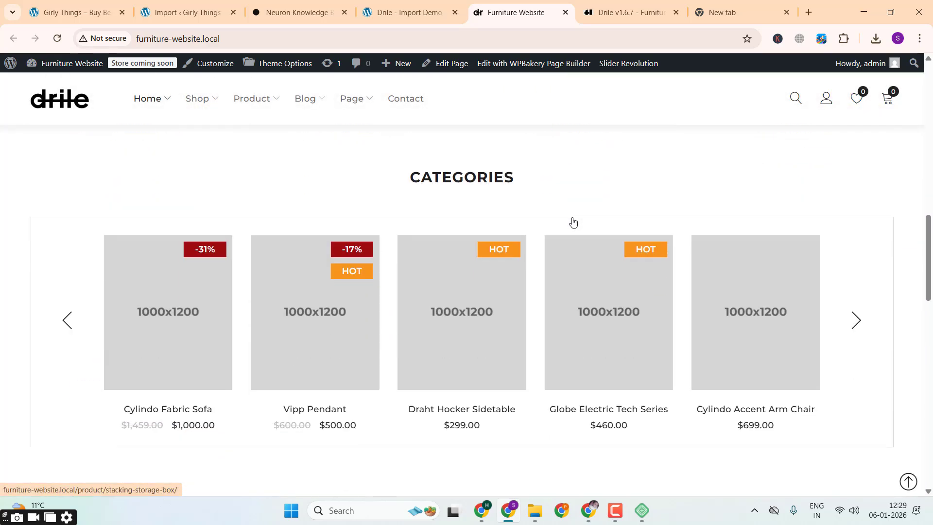
pyautogui.scroll(-3, 578, 190)
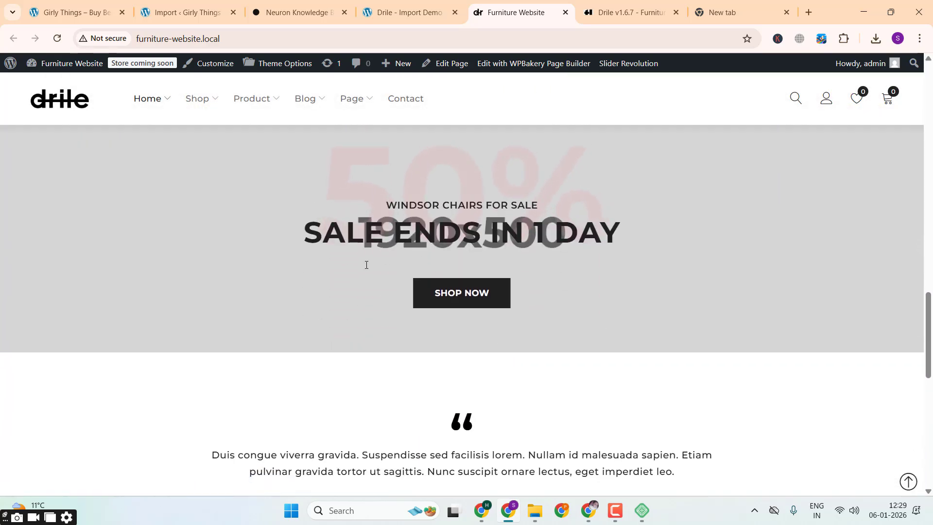
pyautogui.scroll(-5, 380, 308)
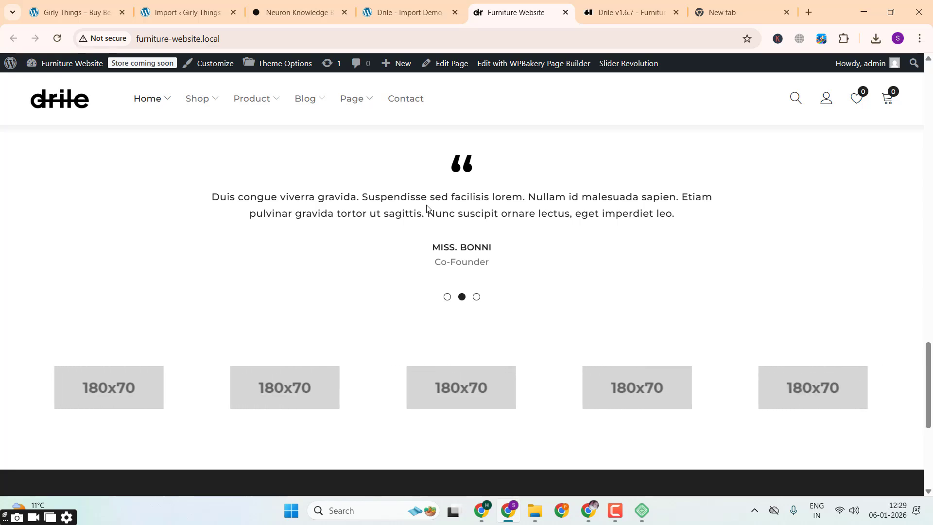
# Step: Review the Girly Things import log through to its end and reload the Girly Things homepage
pyautogui.click(181, 3)
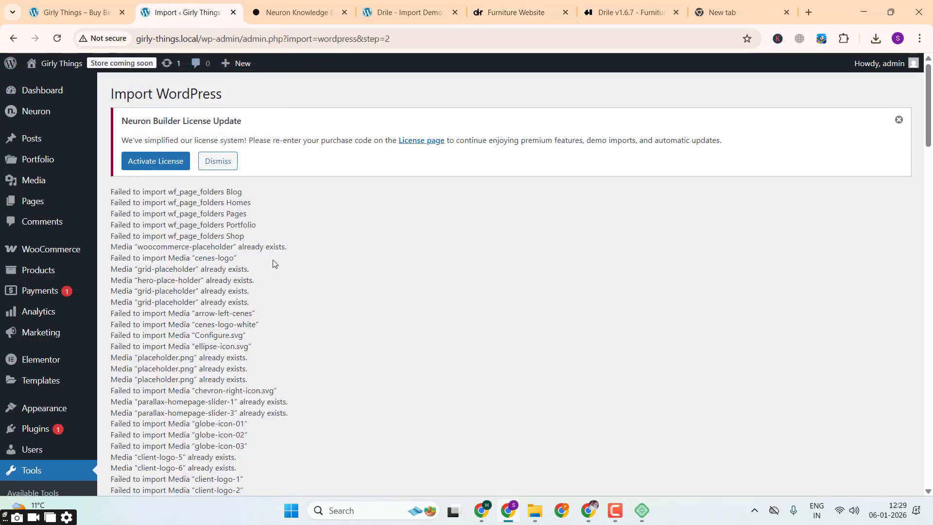
pyautogui.scroll(-20, 273, 263)
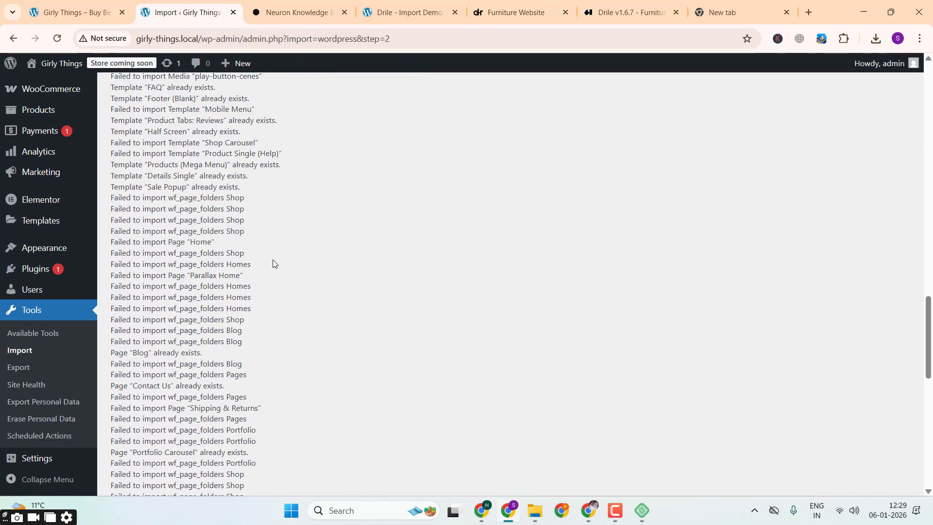
pyautogui.tripleClick(127, 293)
pyautogui.scroll(-10, 127, 293)
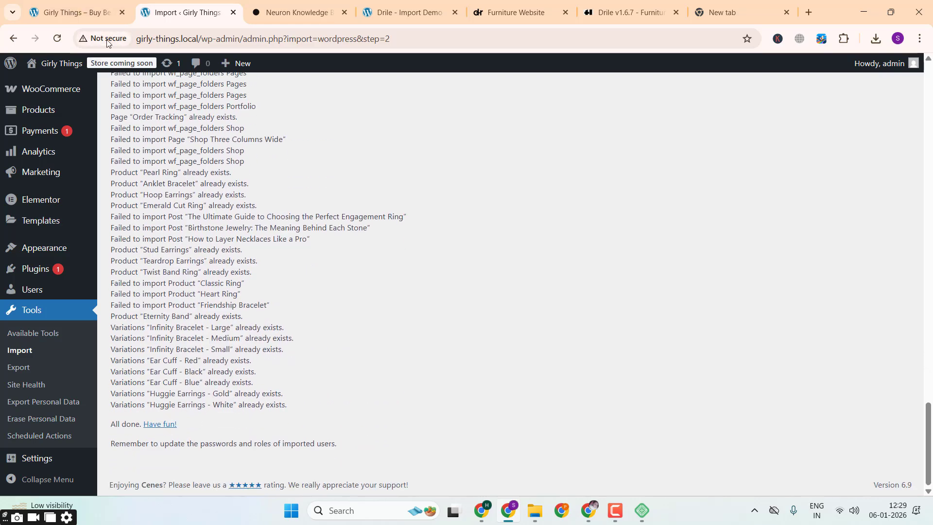
pyautogui.click(79, 10)
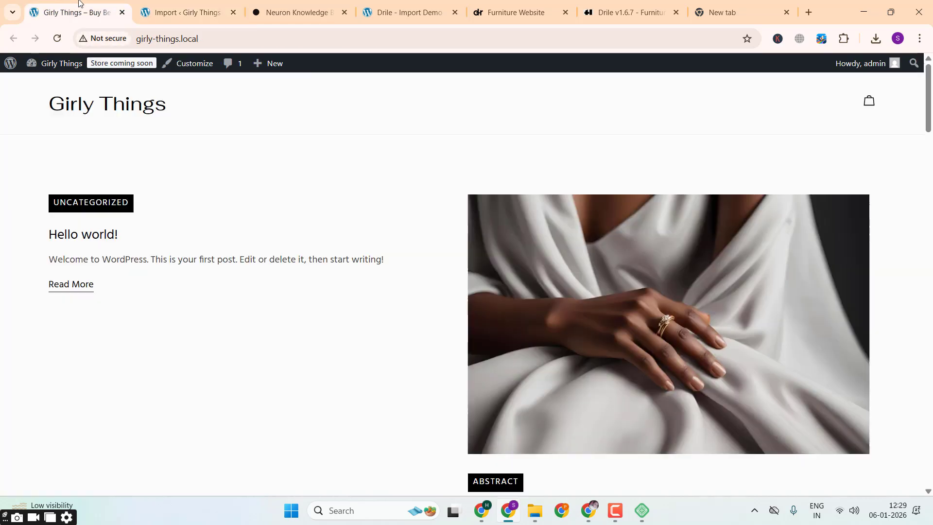
pyautogui.click(58, 42)
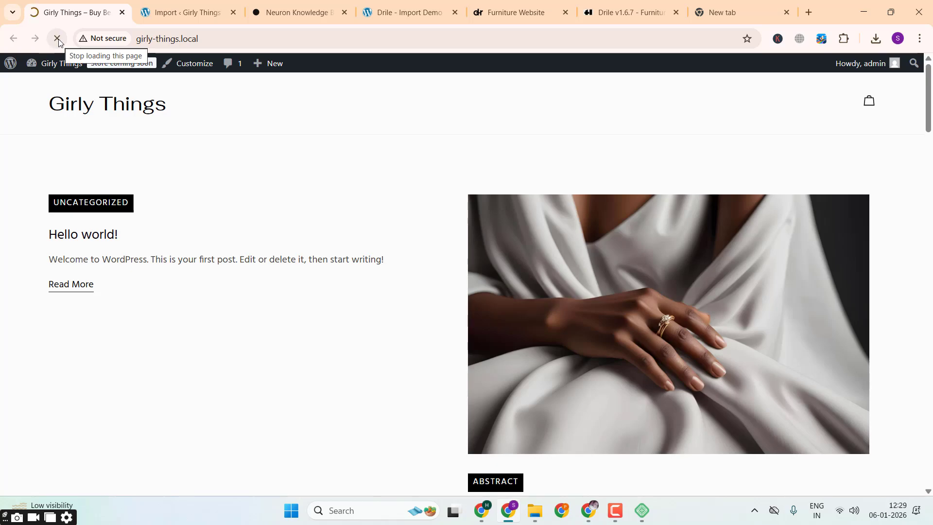
# Step: Look over the blog posts on the Girly Things homepage down to the footer
pyautogui.scroll(-20, 294, 293)
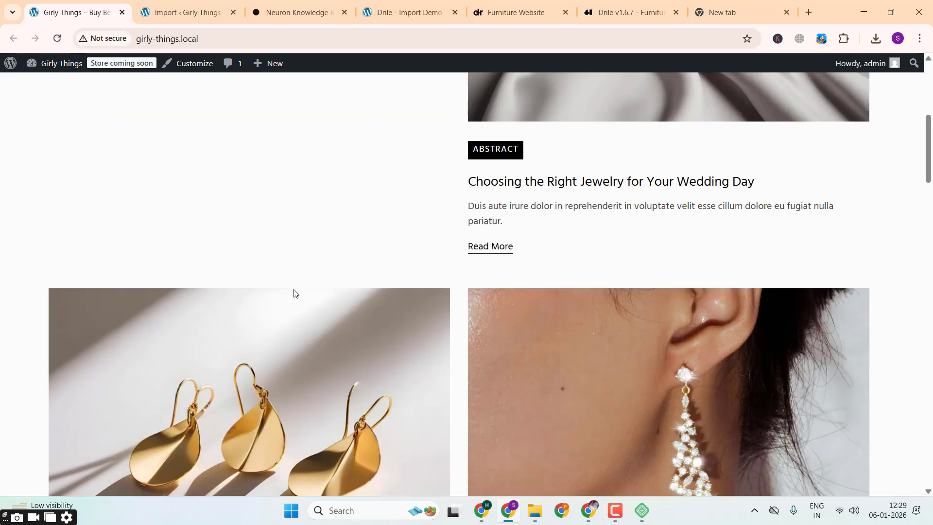
pyautogui.scroll(-5, 294, 292)
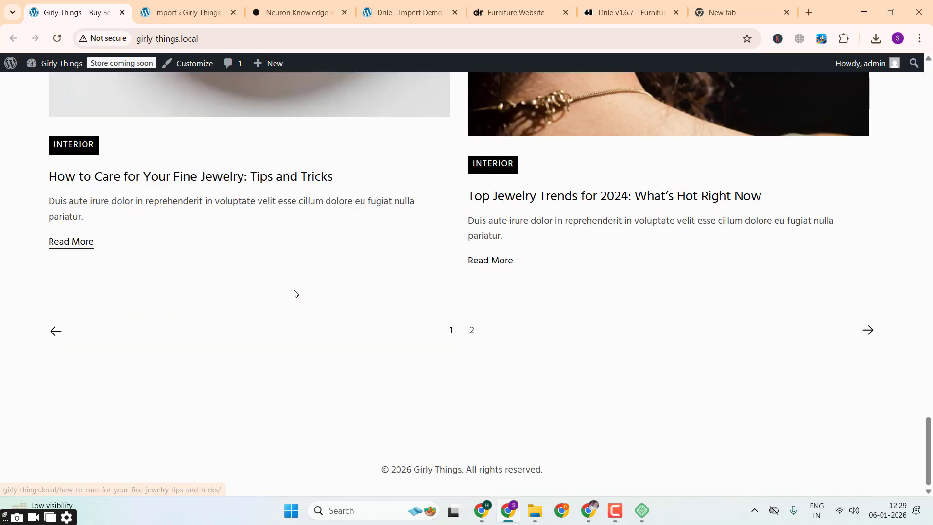
pyautogui.scroll(10, 294, 291)
pyautogui.scroll(20, 293, 291)
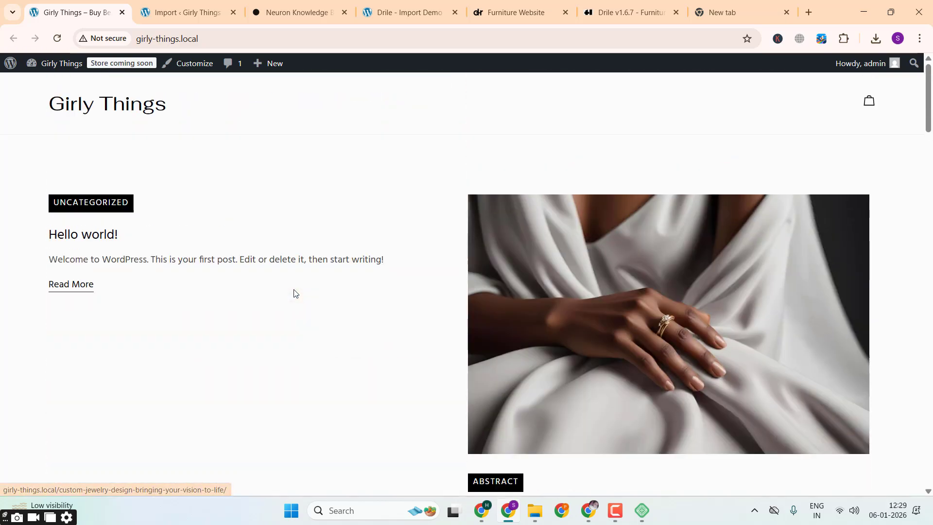
# Step: Open the Reading settings in the Girly Things WordPress dashboard
pyautogui.moveTo(66, 68)
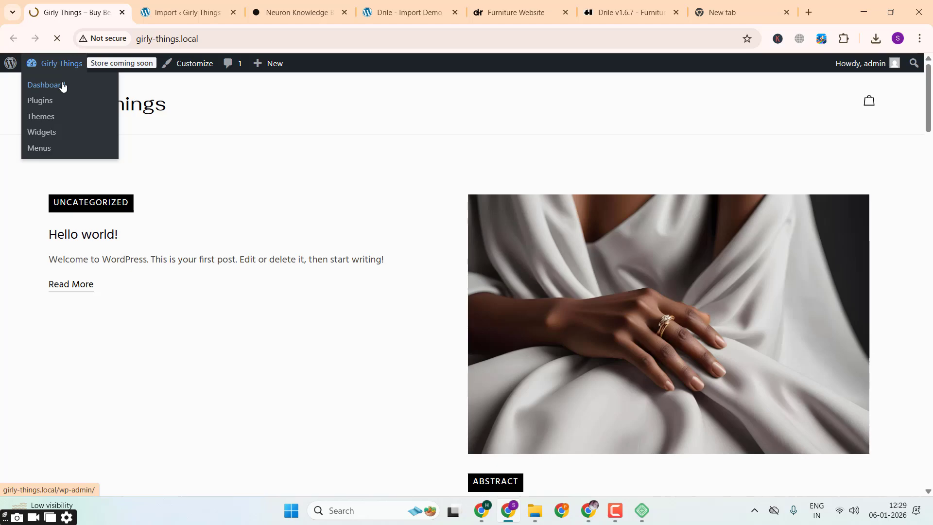
pyautogui.scroll(-8, 39, 330)
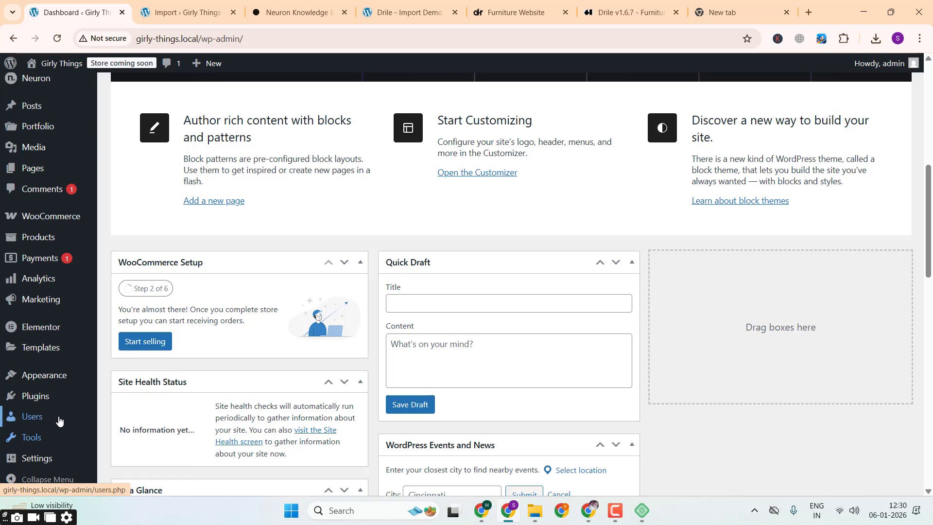
pyautogui.moveTo(44, 460)
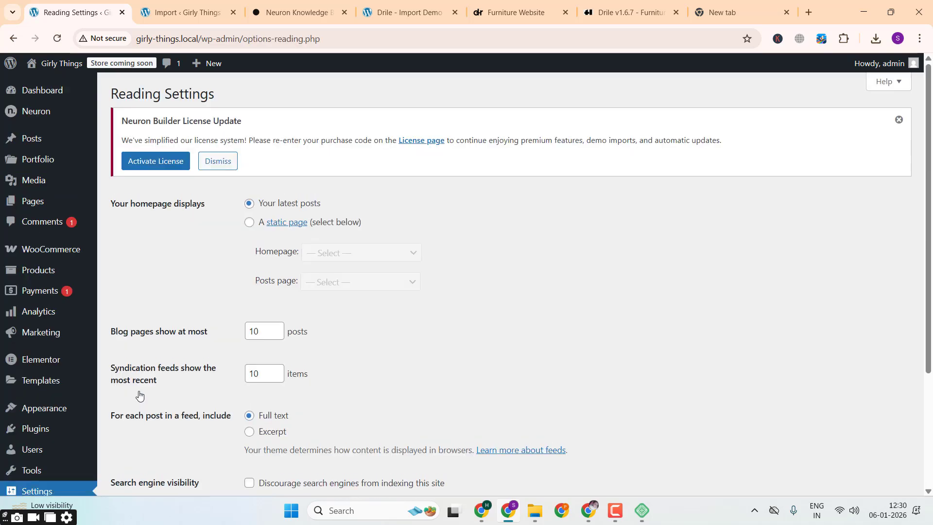
pyautogui.scroll(-2, 76, 406)
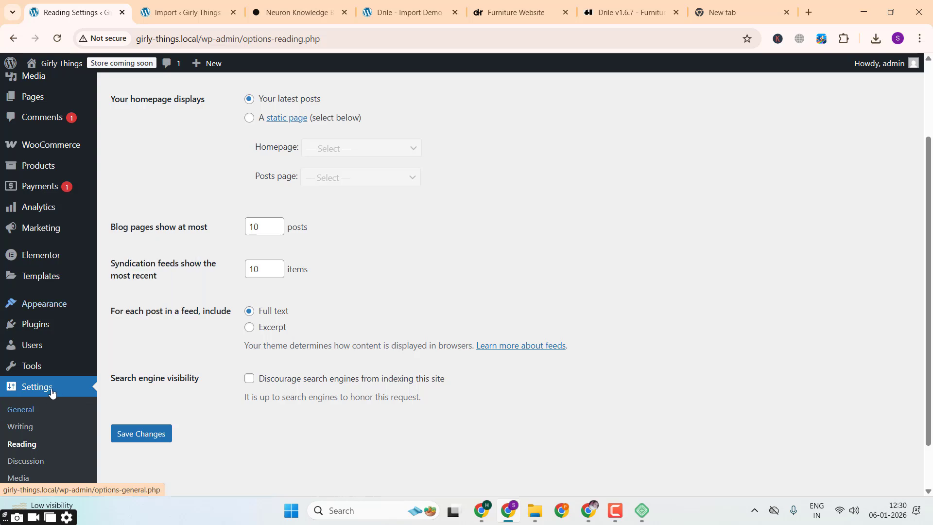
# Step: Make the homepage display a static page, choose Home as that page, and save the reading settings
pyautogui.click(250, 118)
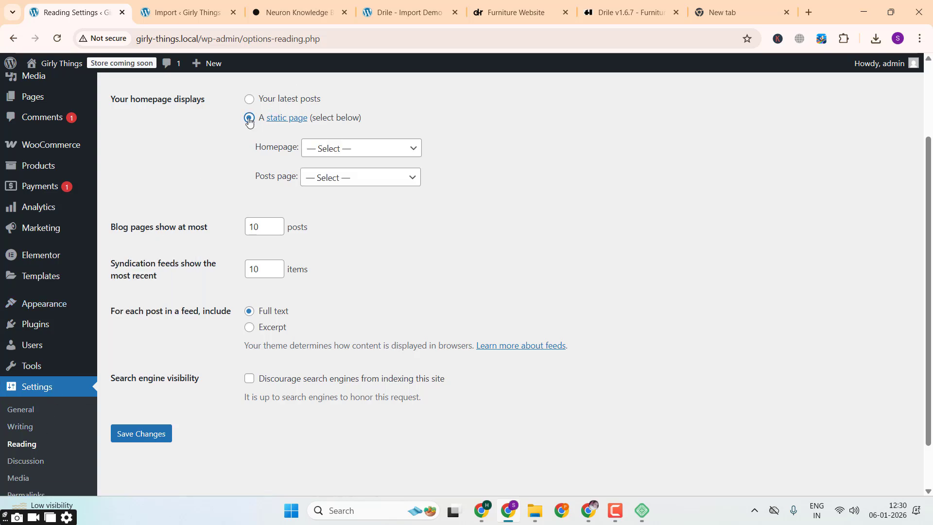
pyautogui.click(323, 148)
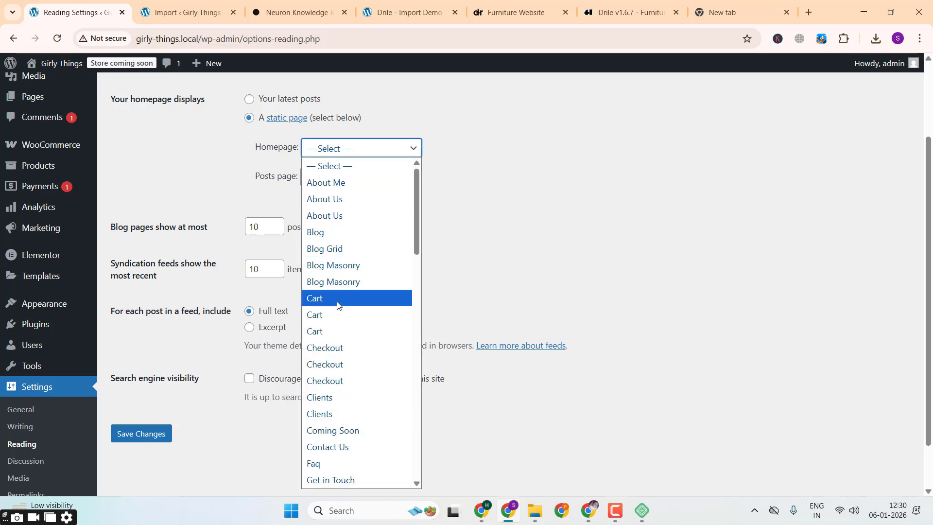
pyautogui.scroll(-2, 339, 305)
pyautogui.scroll(-1, 339, 306)
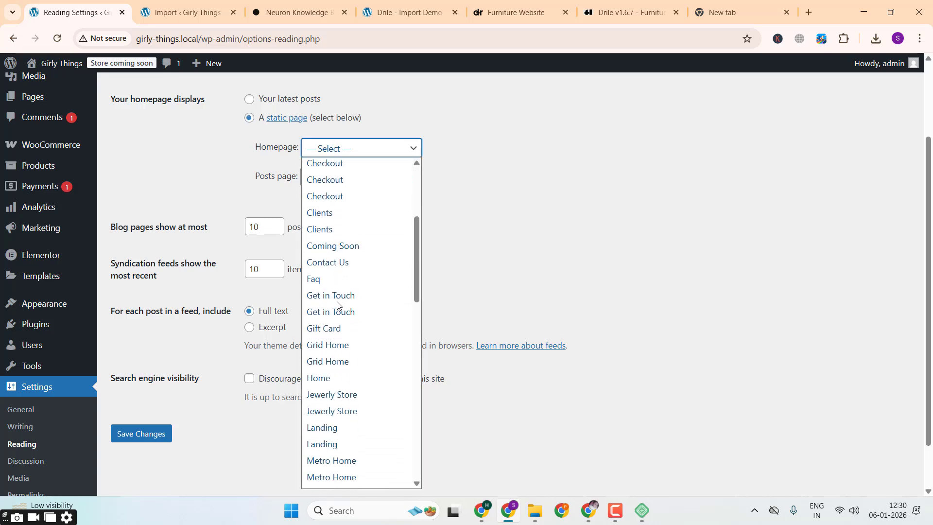
pyautogui.click(336, 378)
pyautogui.click(152, 432)
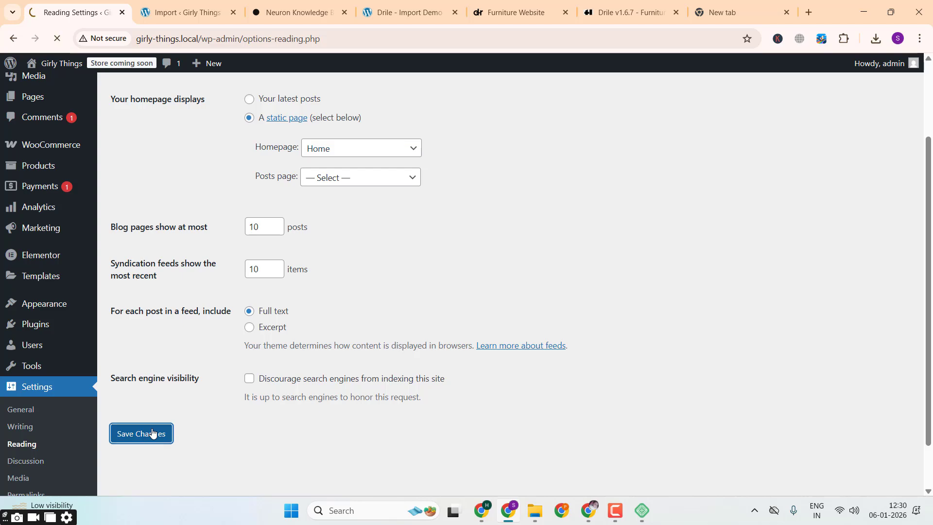
# Step: Load girly-things.local in place of the import log and look over the homepage's hero, New Arrivals and limited-time offer sections
pyautogui.click(197, 10)
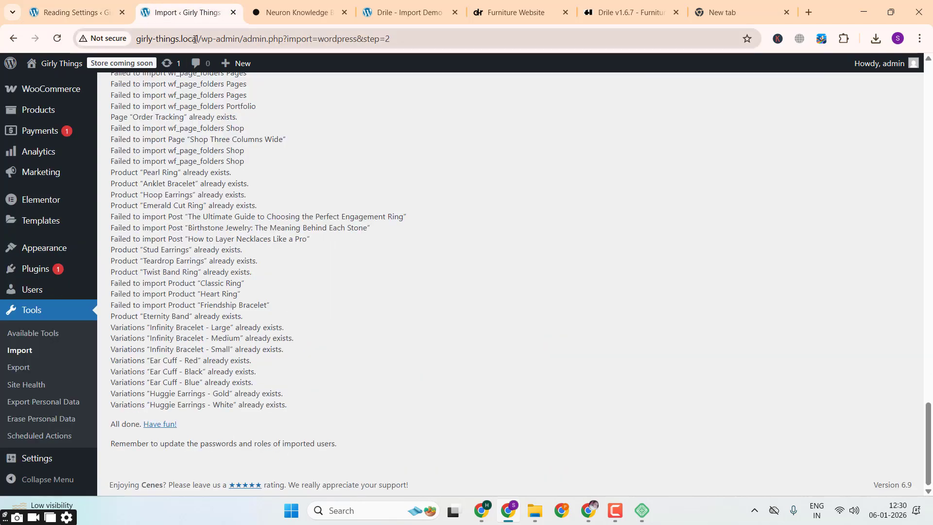
pyautogui.click(200, 39)
pyautogui.write('girly-things.local')
pyautogui.press('Return')
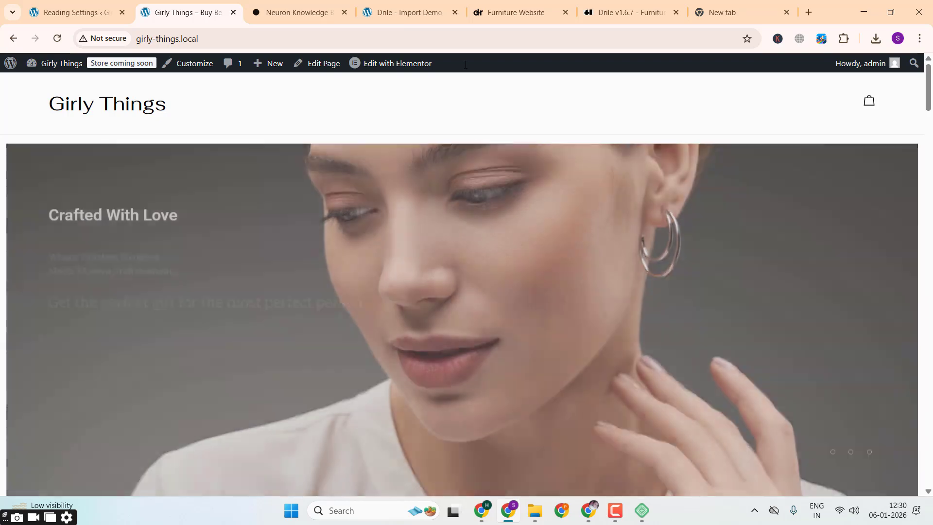
pyautogui.scroll(-12, 474, 225)
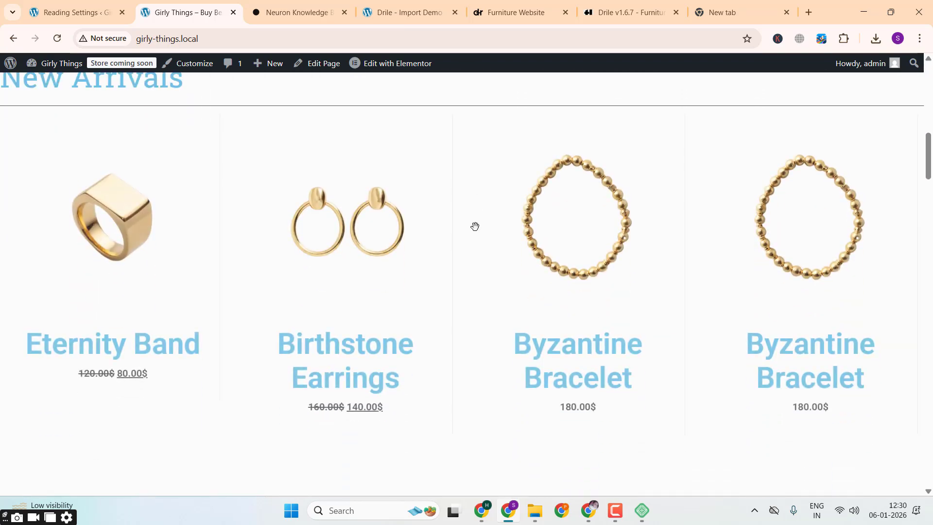
pyautogui.scroll(-15, 475, 225)
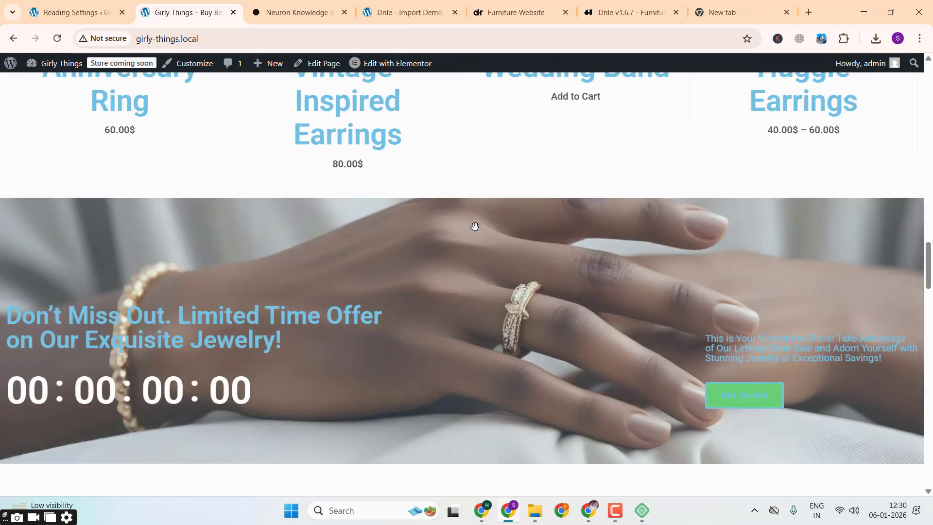
pyautogui.scroll(-10, 475, 226)
pyautogui.scroll(8, 474, 226)
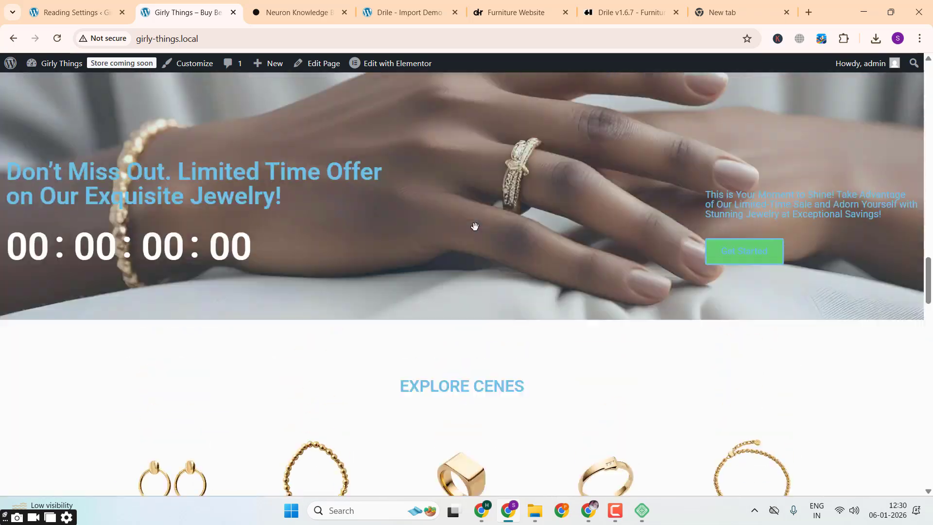
pyautogui.scroll(15, 253, 175)
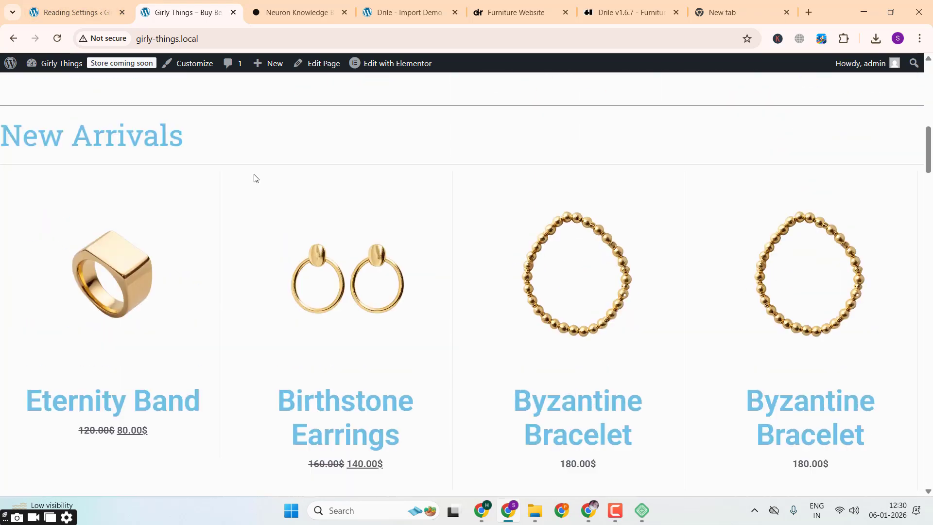
pyautogui.scroll(2, 253, 176)
# Step: Return to the Girly Things Reading settings and choose Jewerly Store as the static homepage
pyautogui.click(72, 4)
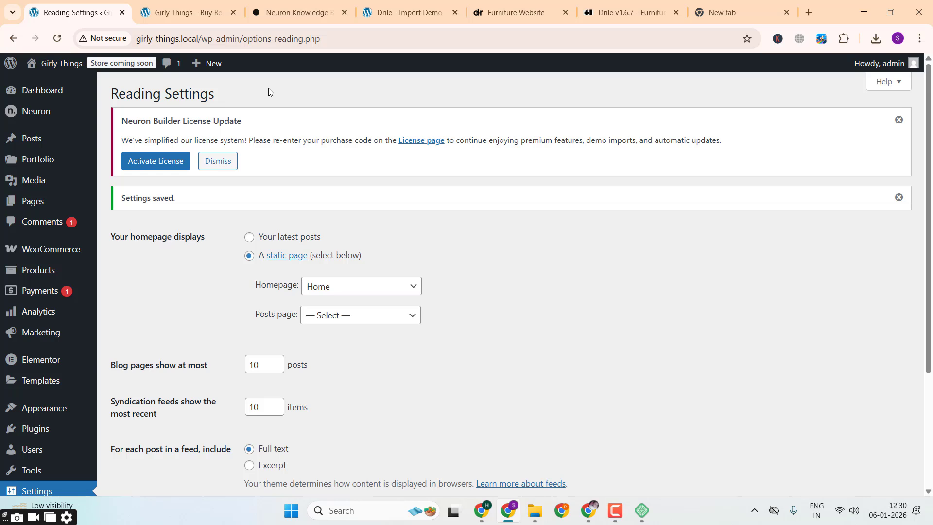
pyautogui.click(344, 291)
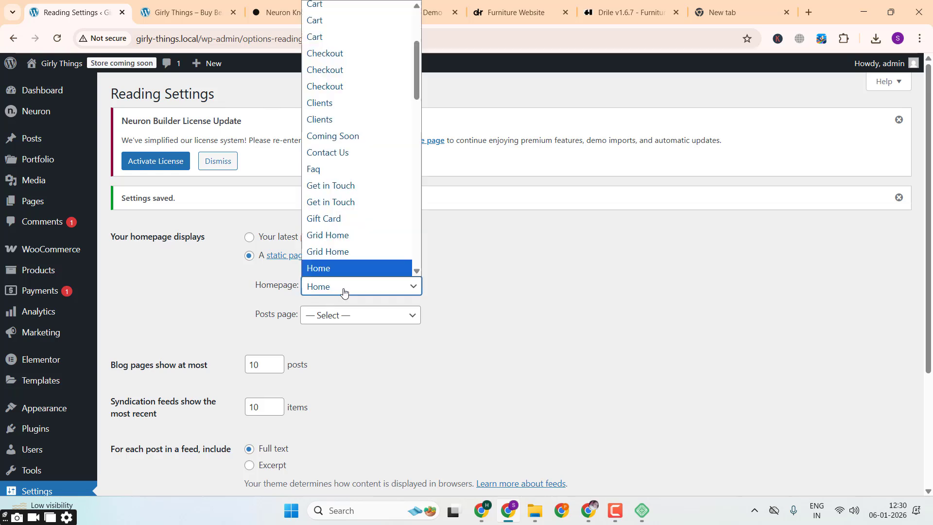
pyautogui.scroll(-3, 342, 270)
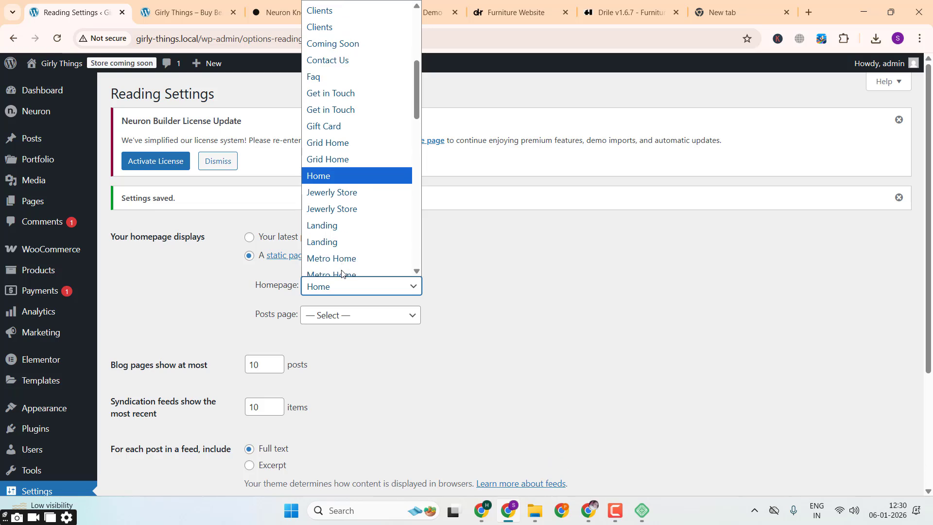
pyautogui.click(366, 180)
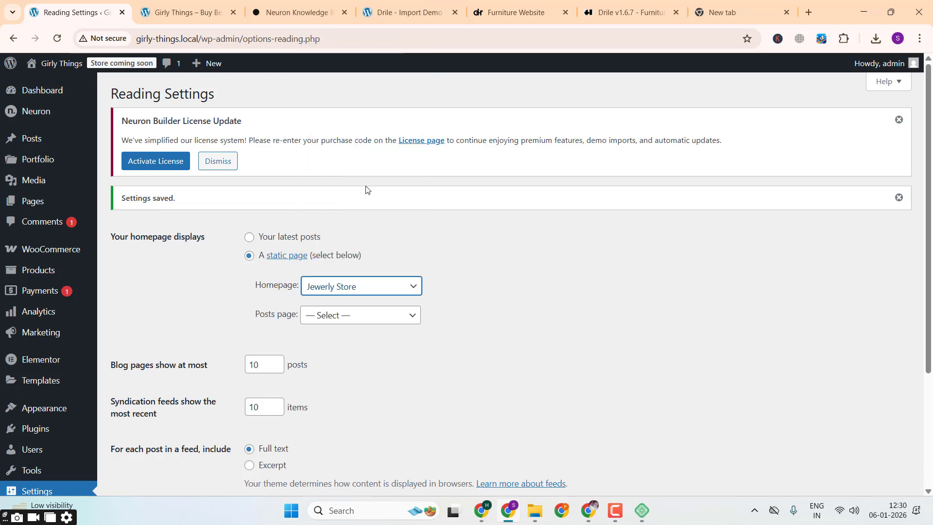
# Step: Review the other pages available as homepage, keep Jewerly Store selected, and save the reading settings
pyautogui.click(342, 282)
pyautogui.scroll(-1, 344, 281)
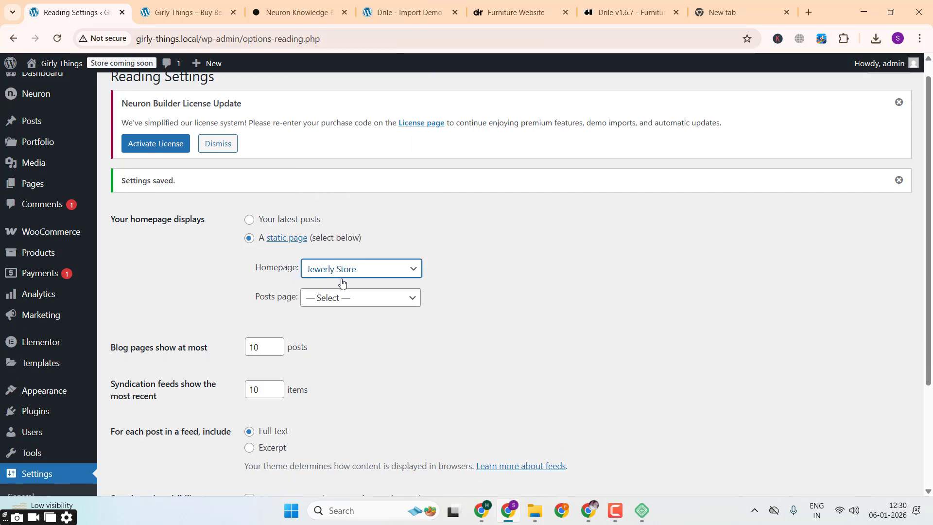
pyautogui.click(365, 258)
pyautogui.scroll(-1, 365, 258)
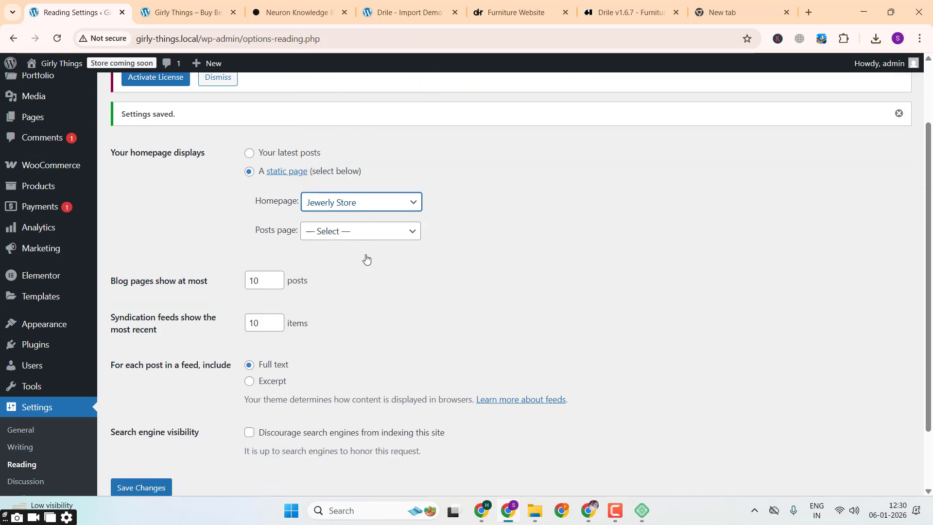
pyautogui.click(395, 199)
pyautogui.scroll(1, 380, 308)
pyautogui.scroll(-5, 380, 308)
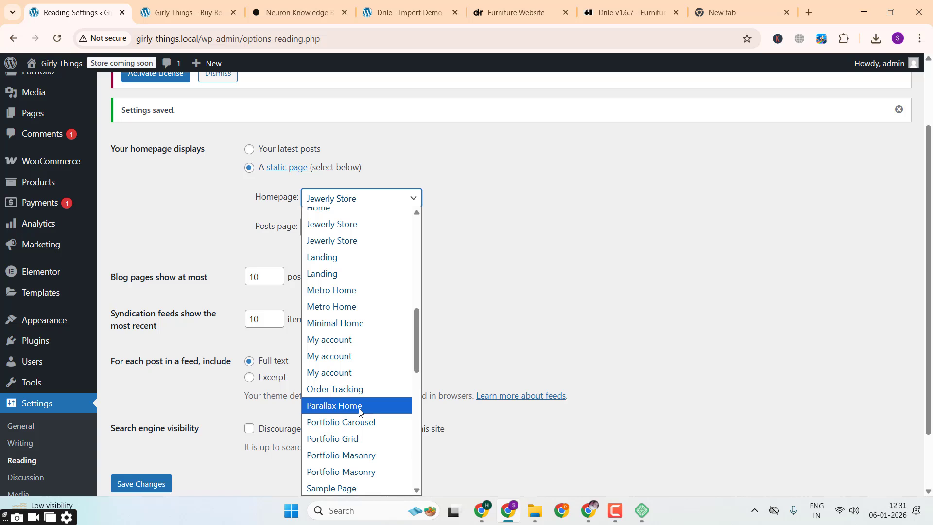
pyautogui.scroll(-3, 355, 424)
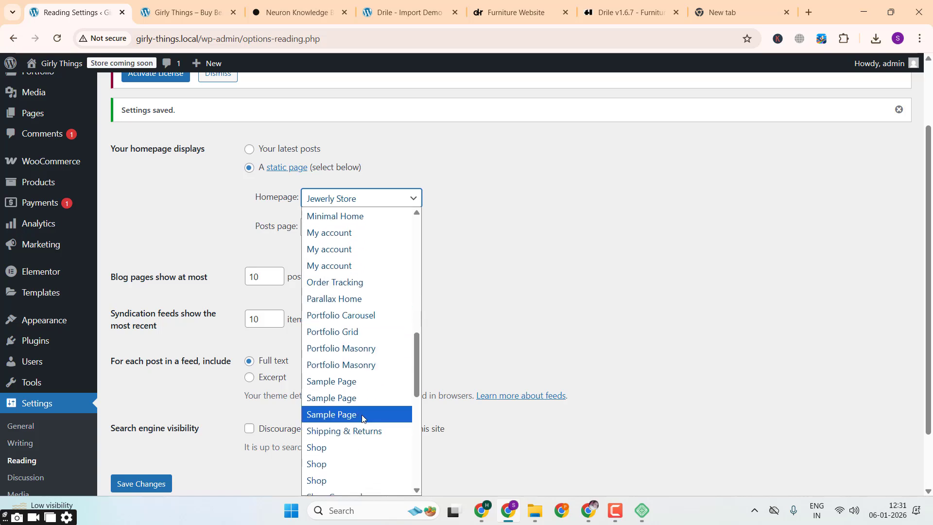
pyautogui.scroll(6, 362, 418)
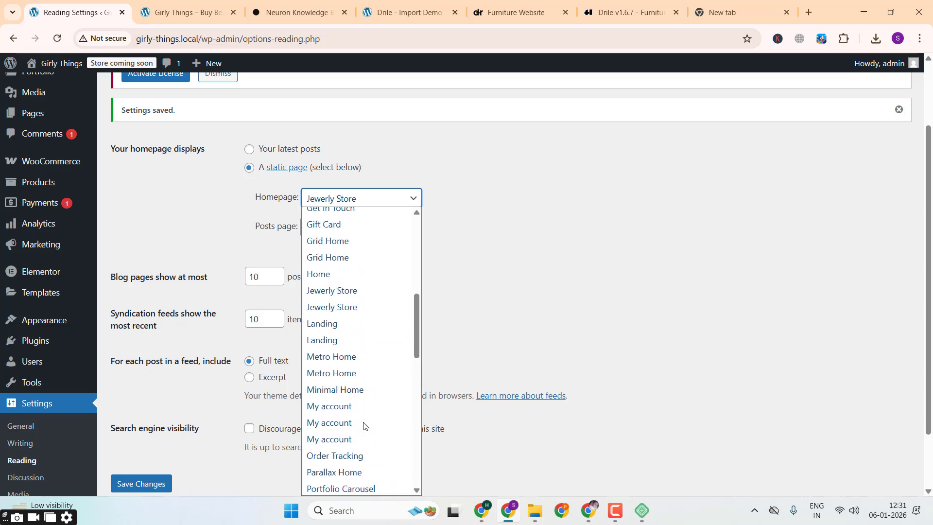
pyautogui.click(377, 347)
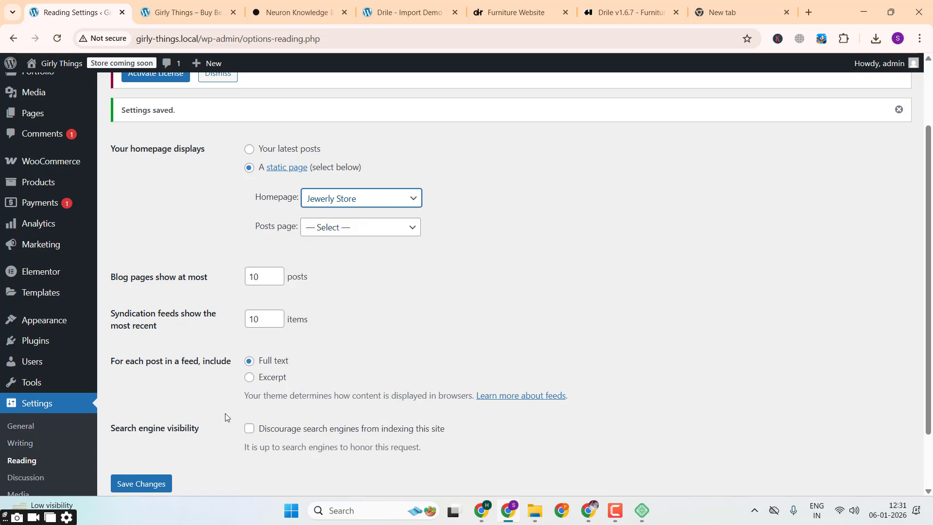
pyautogui.click(151, 484)
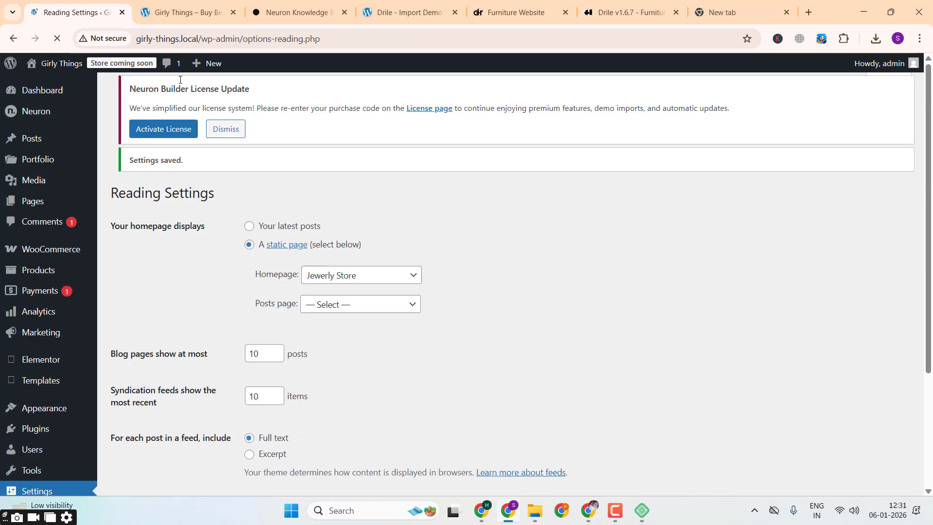
# Step: Reload the Girly Things homepage and look over its jewelry banners, New arrivals, gallery and footer sections
pyautogui.click(151, 19)
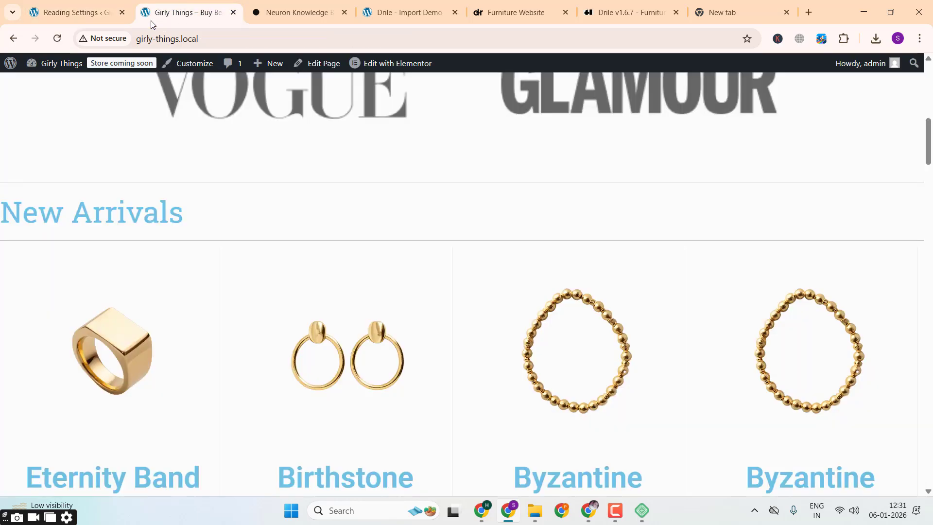
pyautogui.click(56, 38)
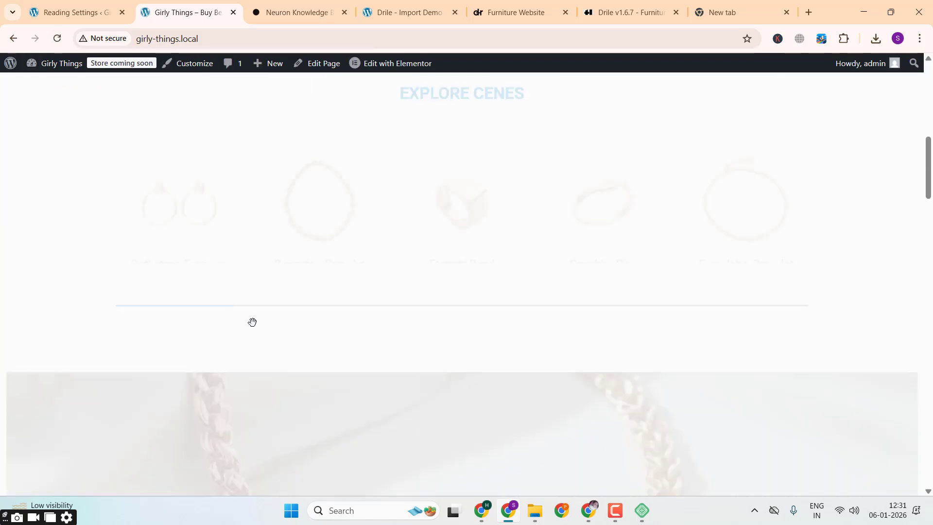
pyautogui.scroll(8, 252, 322)
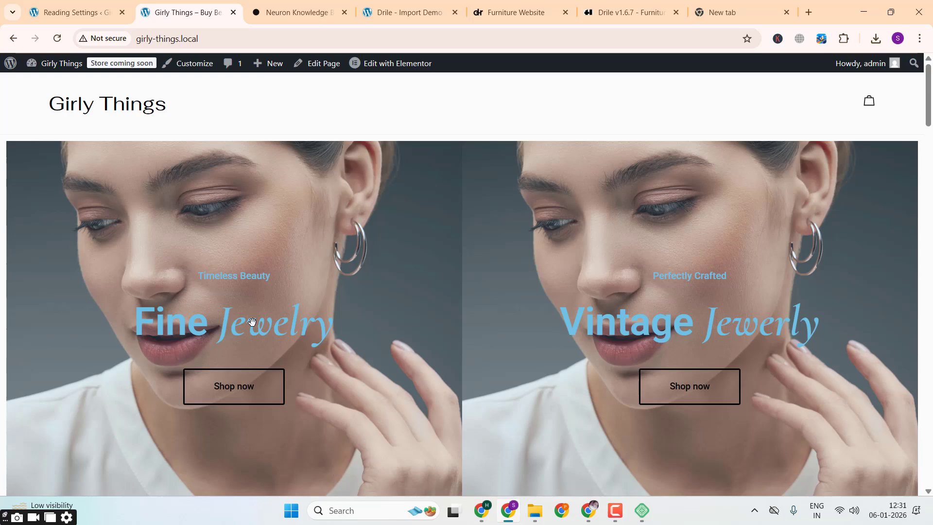
pyautogui.scroll(-15, 252, 322)
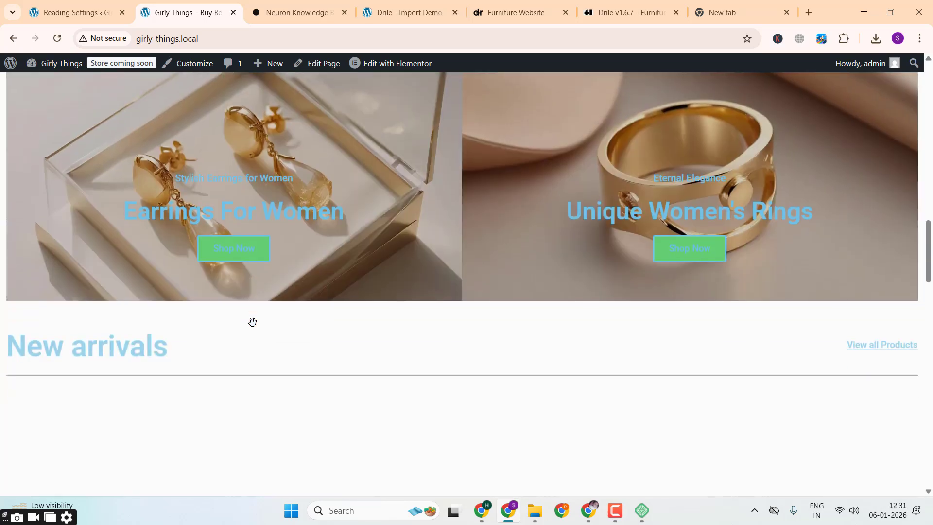
pyautogui.scroll(-15, 252, 322)
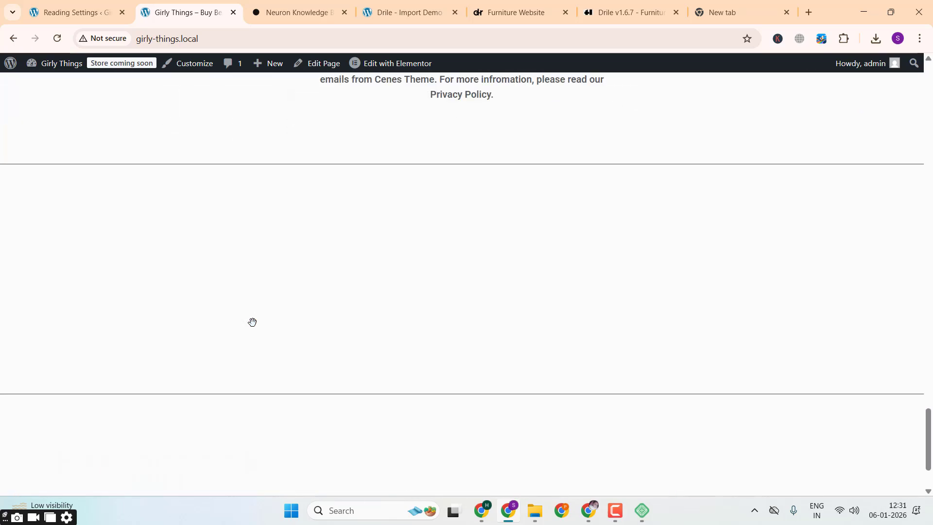
pyautogui.scroll(-2, 252, 322)
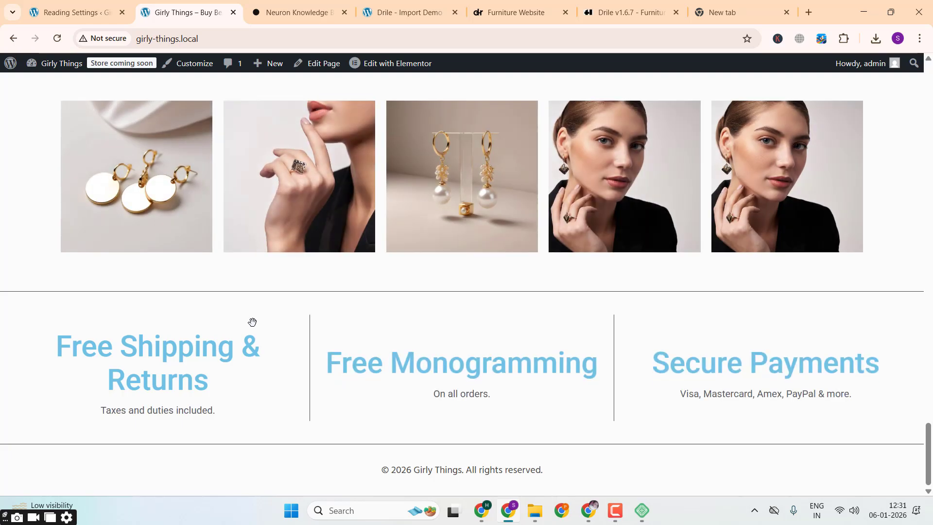
pyautogui.scroll(20, 252, 322)
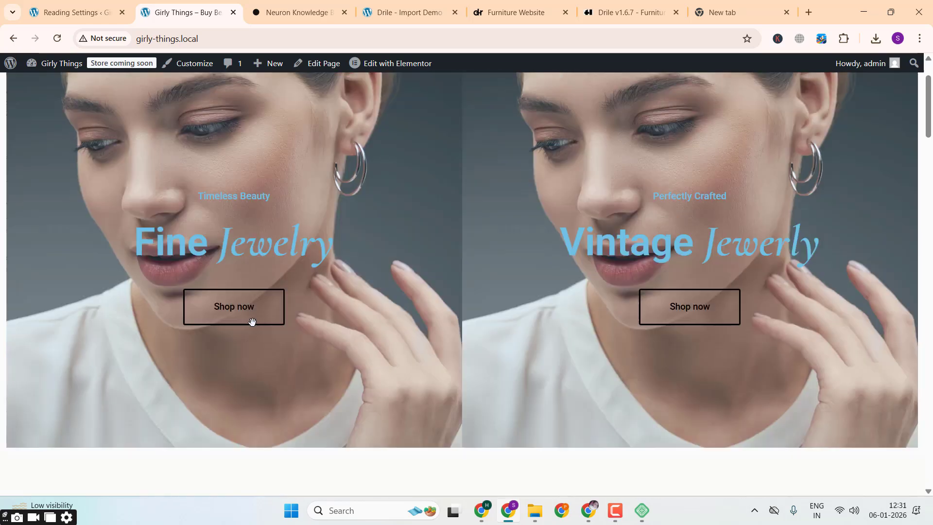
pyautogui.scroll(2, 252, 322)
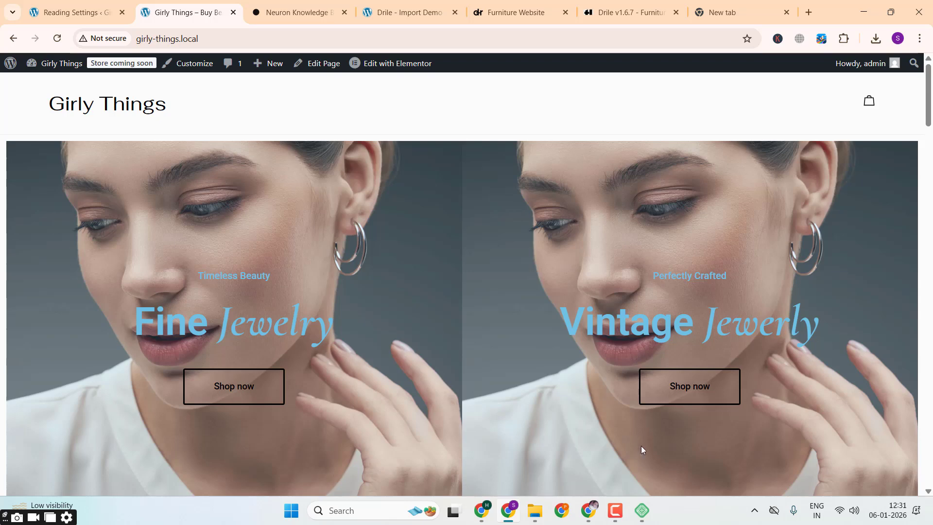
# Step: Switch to the Local app to view the list of local sites
pyautogui.click(641, 511)
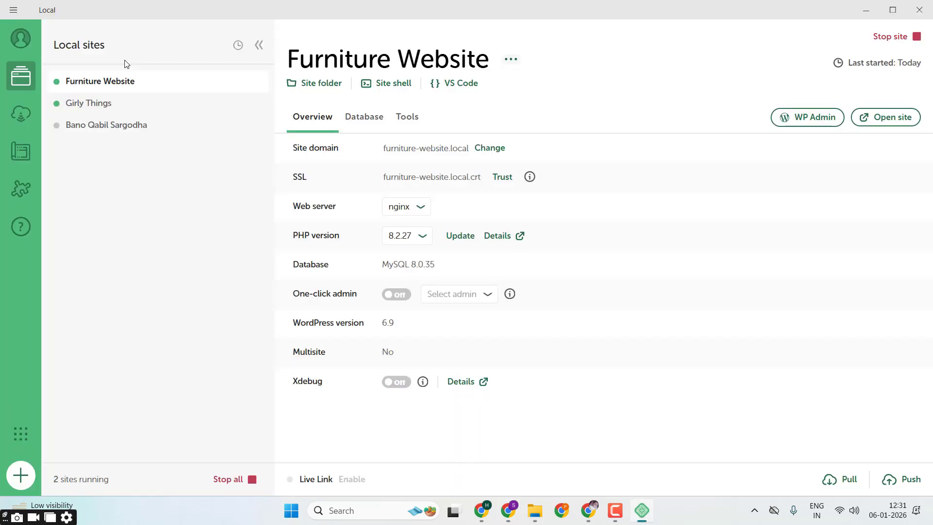